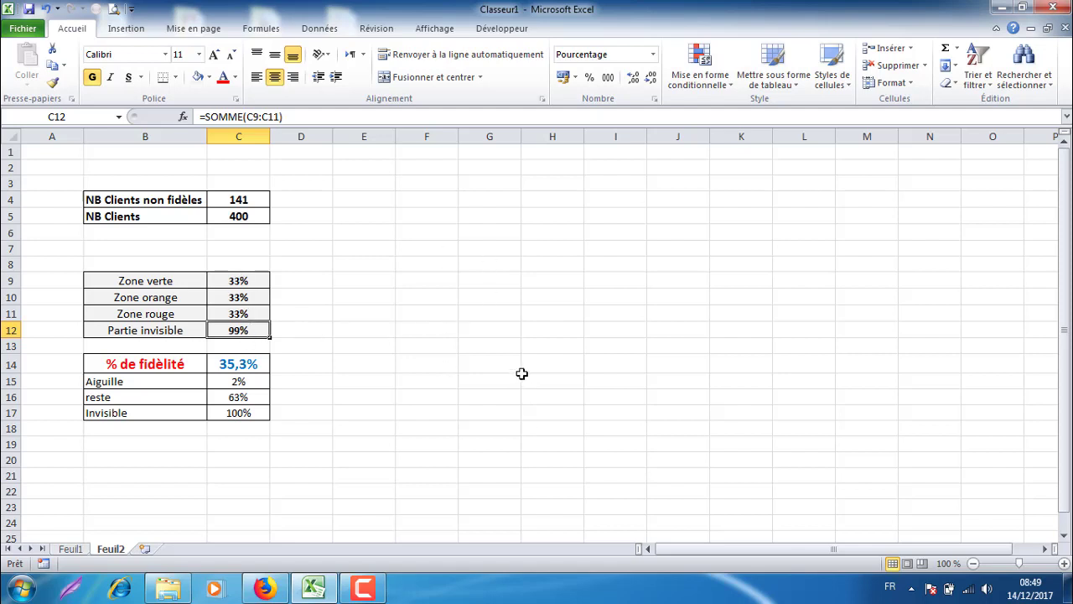
Narrow empty columns D and A on either side of the tables.
left_click_drag(333, 136, 309, 136)
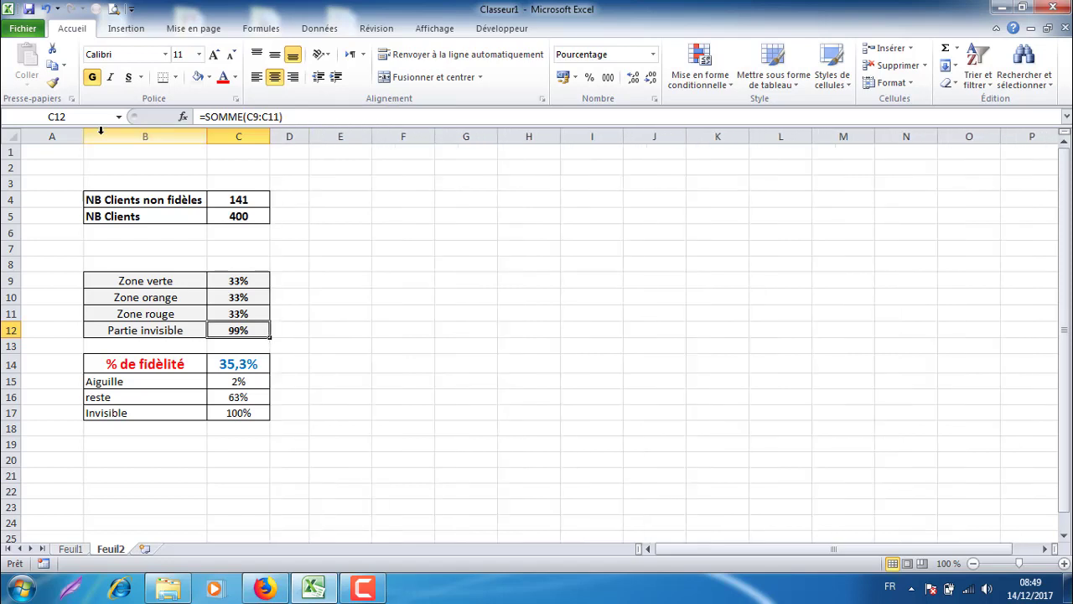
left_click_drag(83, 136, 50, 136)
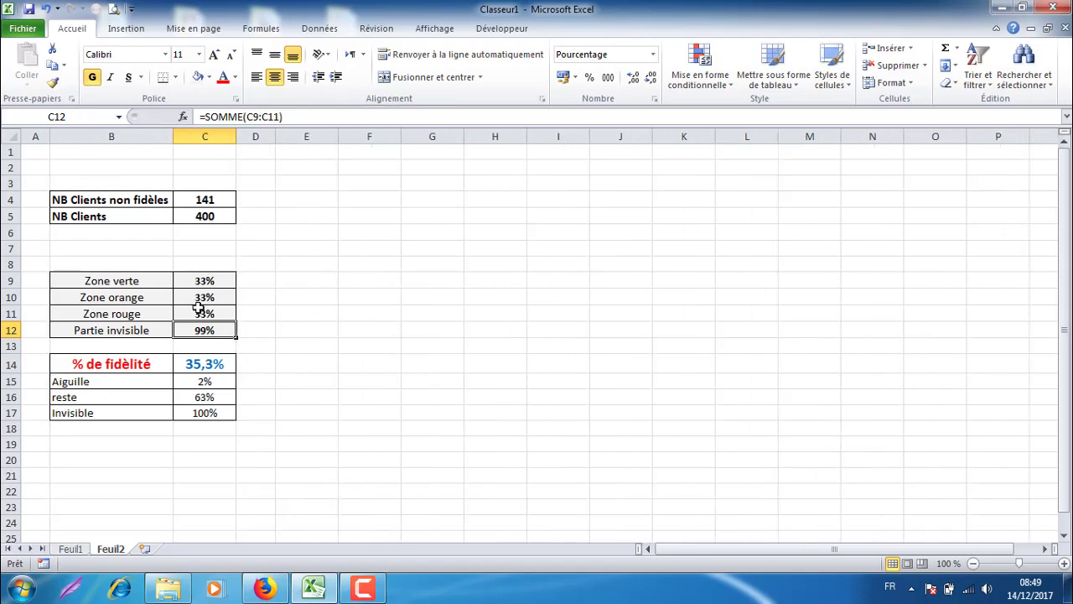
Insert a standard doughnut chart based on the zone percentages in C9:C12.
left_click_drag(210, 287, 207, 330)
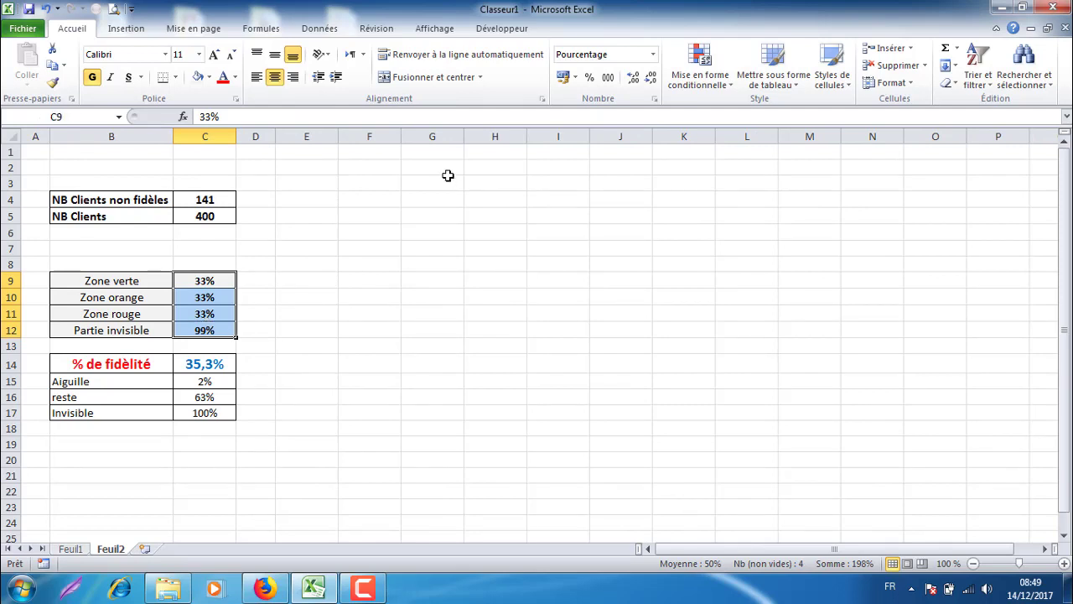
left_click(126, 29)
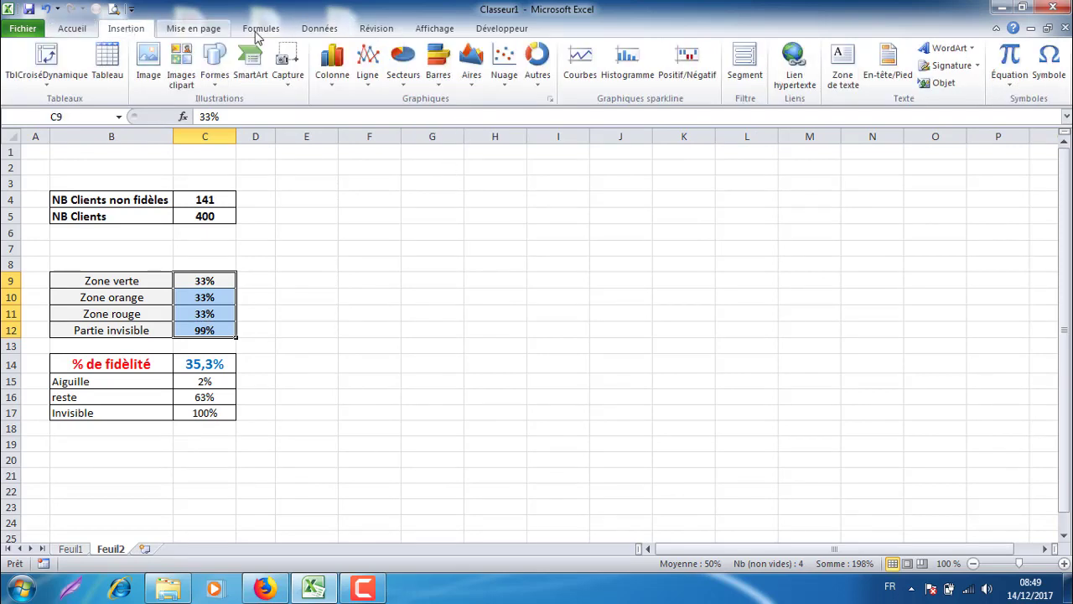
left_click(538, 75)
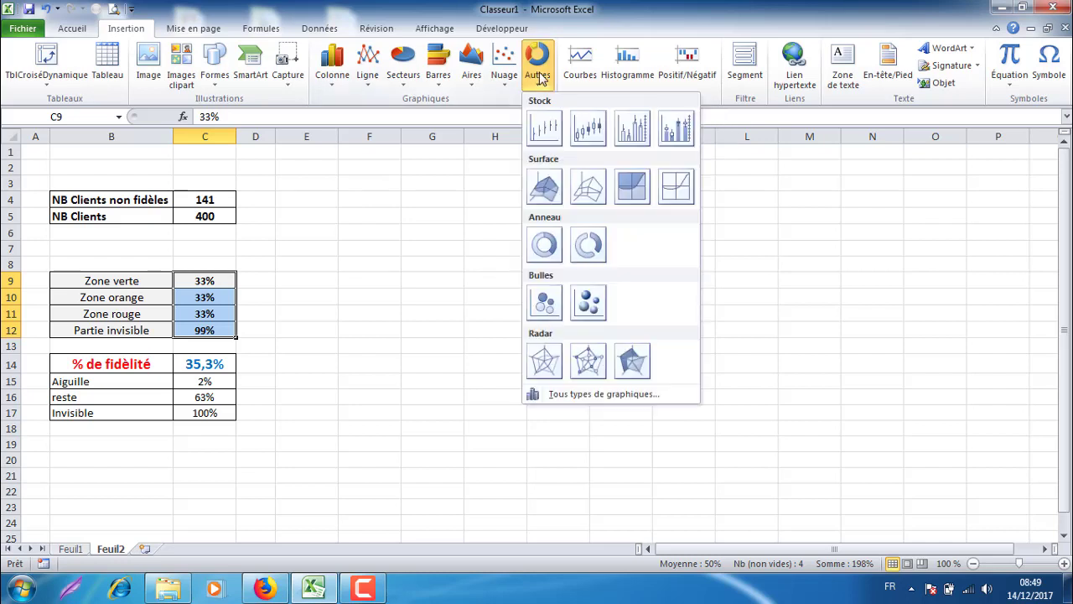
left_click(546, 247)
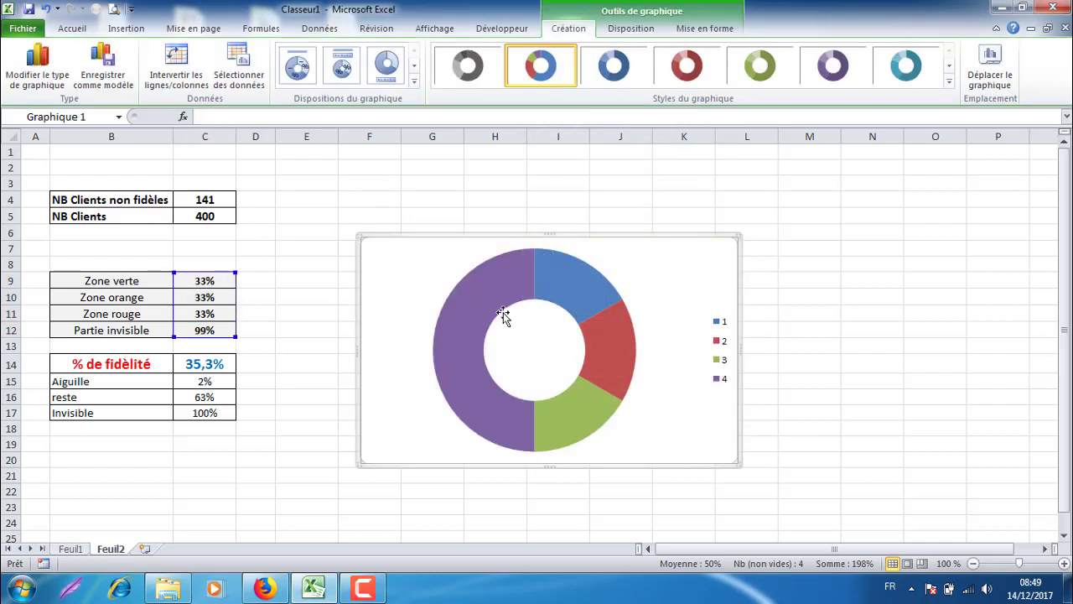
Move the doughnut chart up beside the tables, starting around row 4, and delete its legend.
left_click_drag(584, 235, 532, 189)
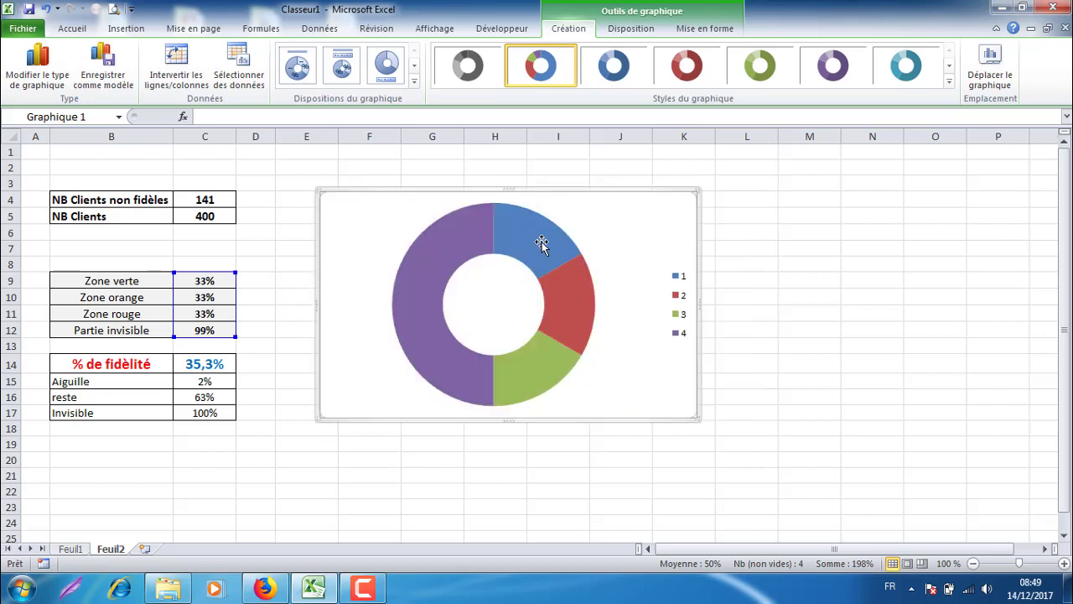
left_click(686, 331)
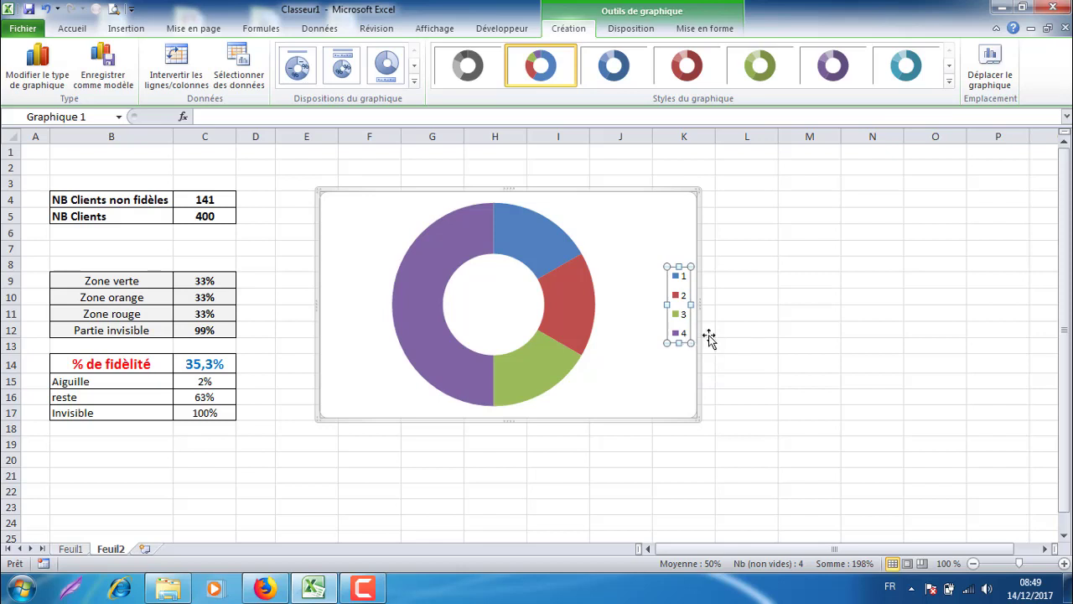
key("Delete")
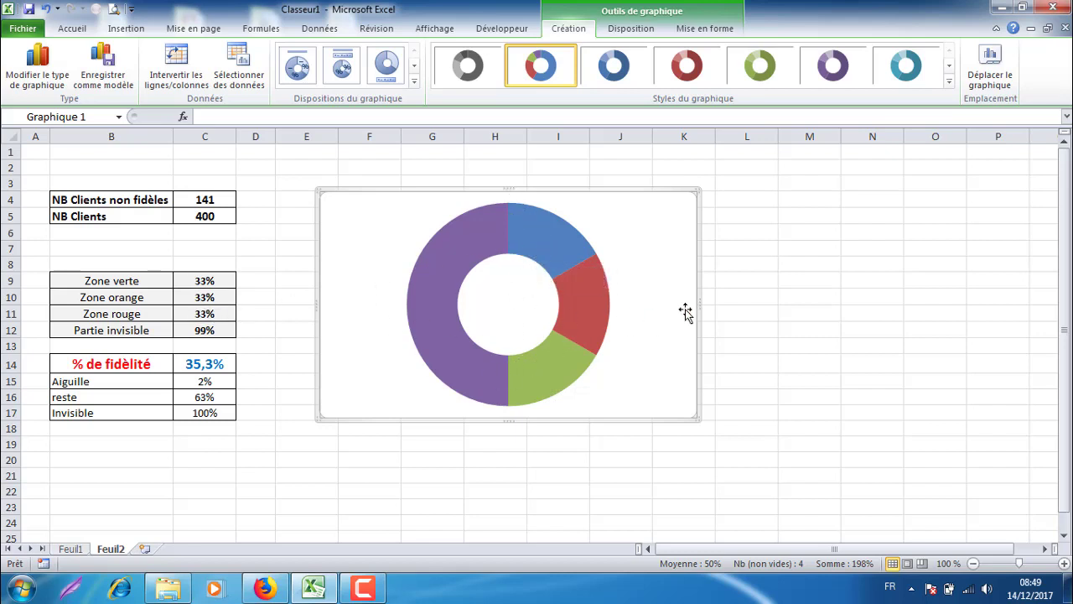
Set the angle of the doughnut series' first slice to 270 degrees.
right_click(582, 291)
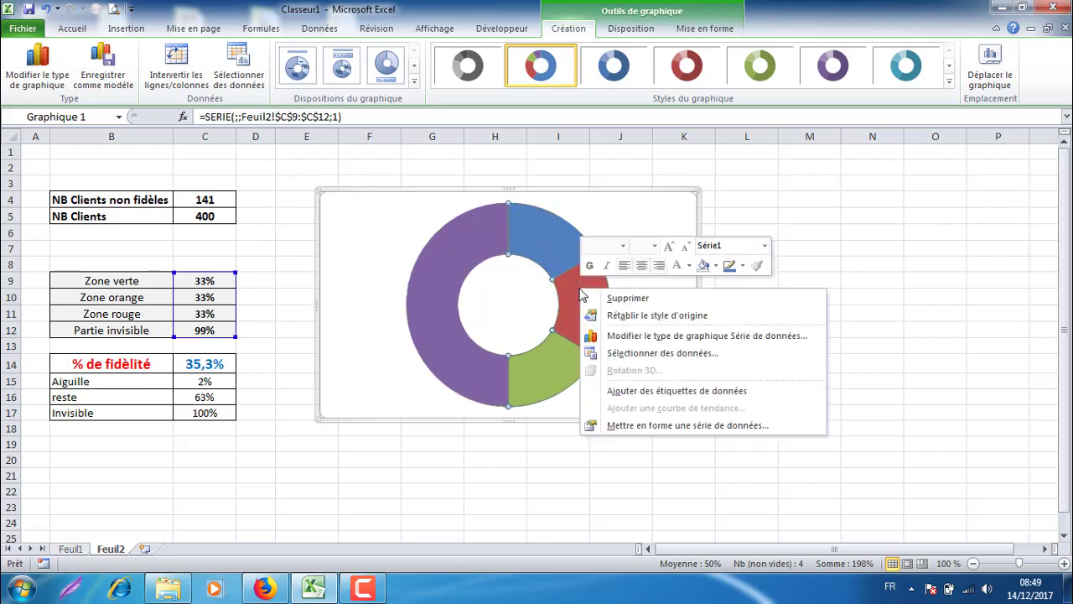
left_click(646, 426)
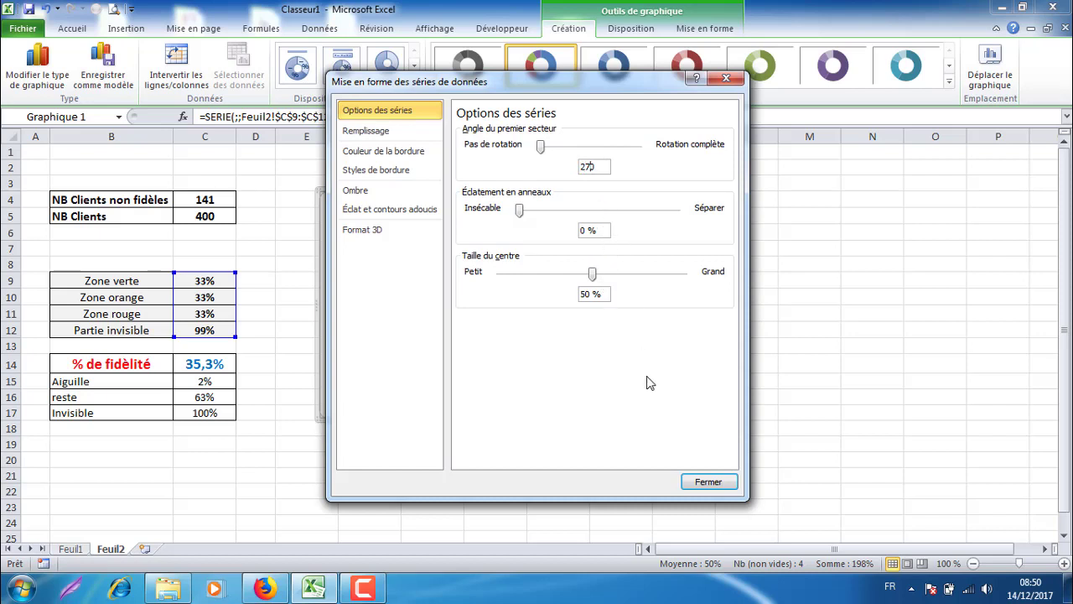
left_click(706, 483)
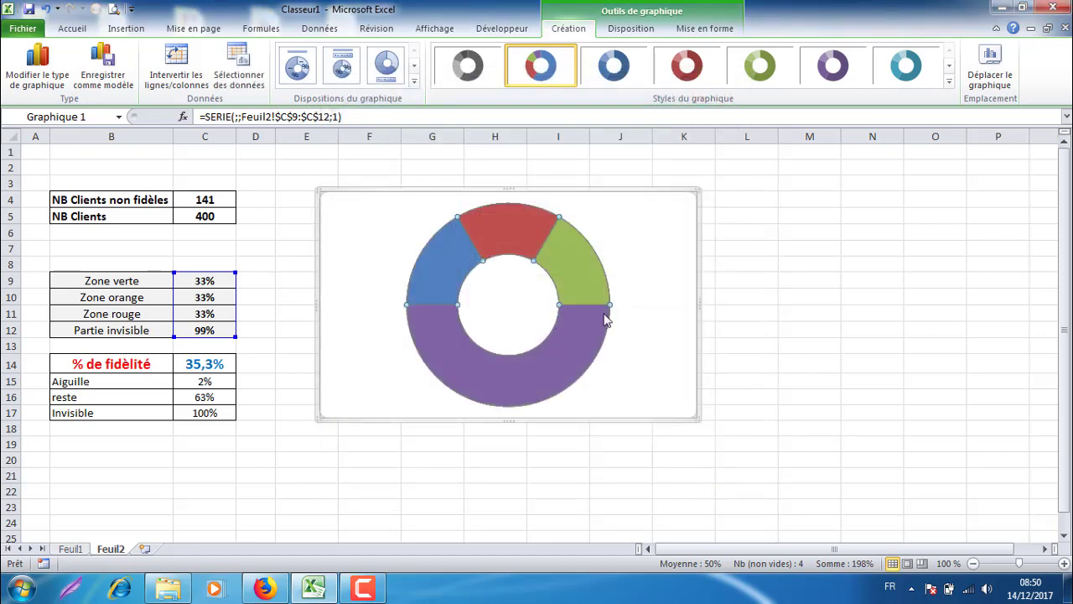
Remove the fill from the large lower half of the doughnut, the Partie invisible point.
mouse_move(512, 363)
left_click(555, 368)
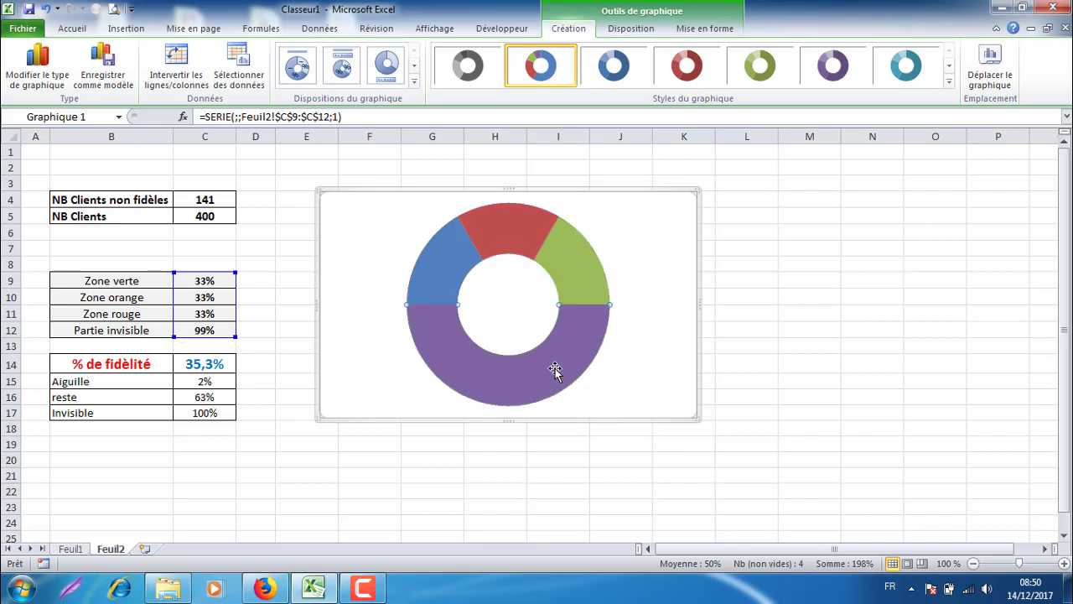
left_click(693, 31)
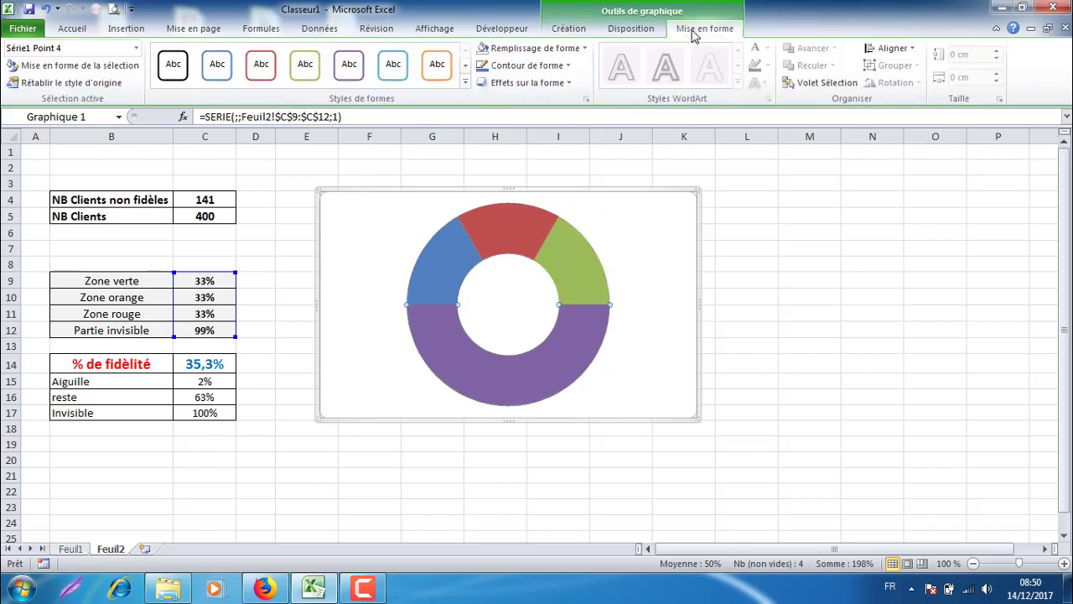
left_click(584, 47)
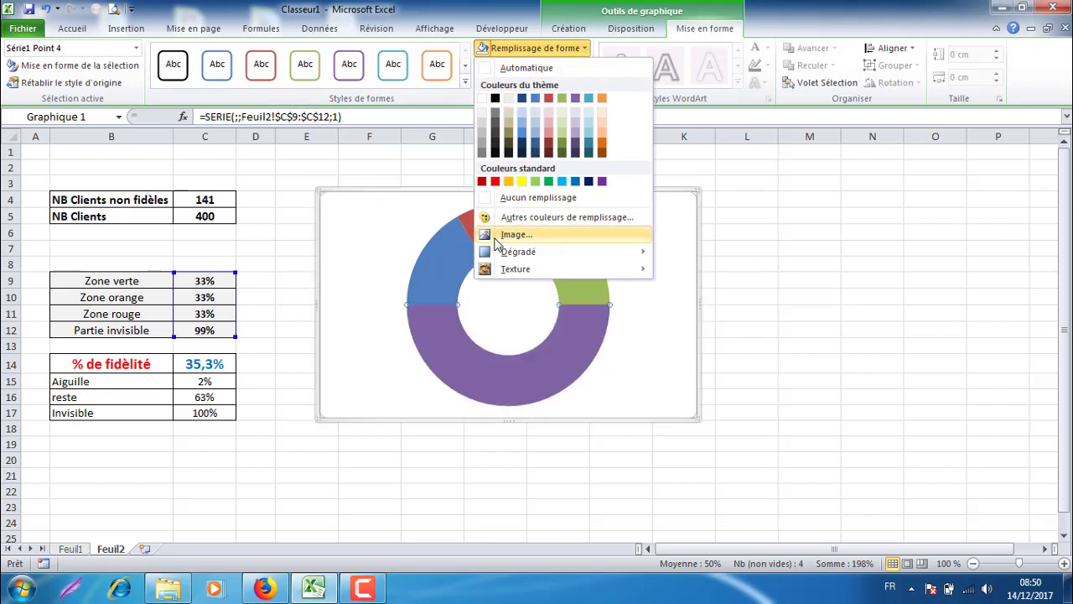
left_click(490, 199)
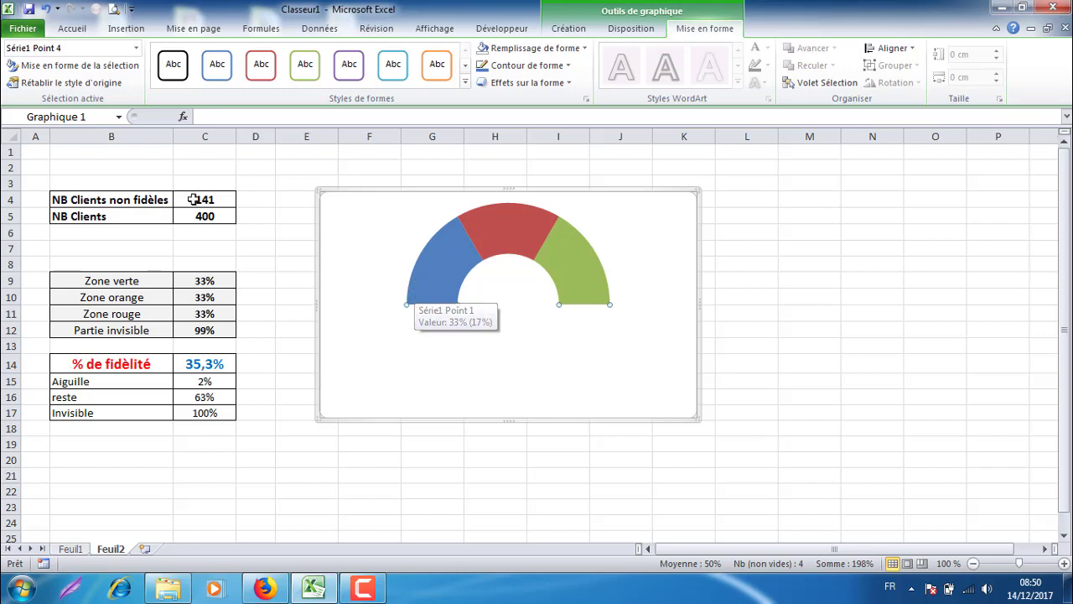
Fill the left segment of the half-ring (Zone verte) with the darker theme green.
left_click(438, 287)
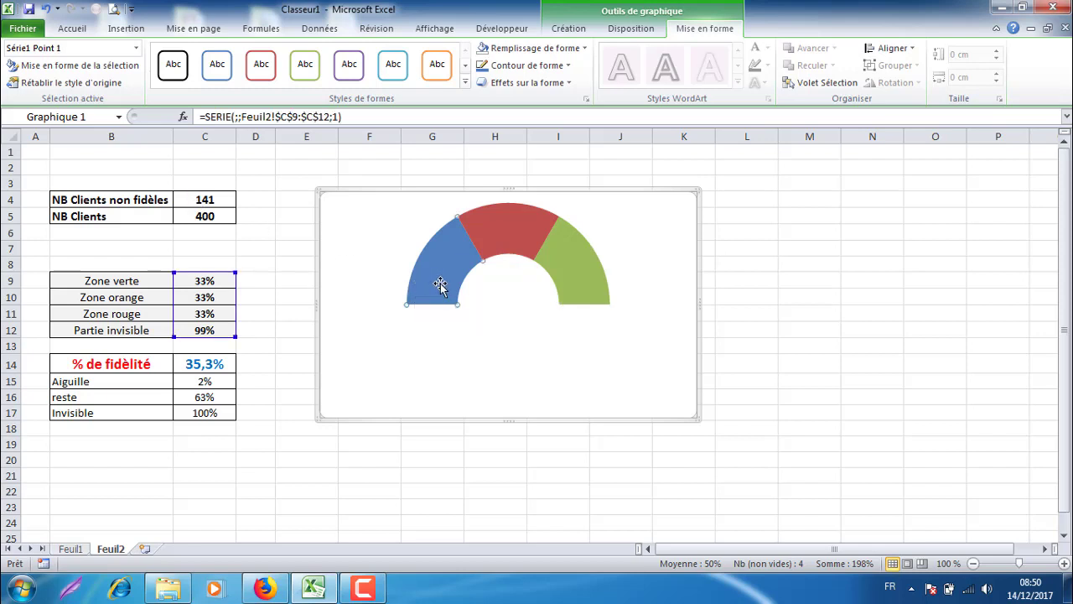
left_click(554, 48)
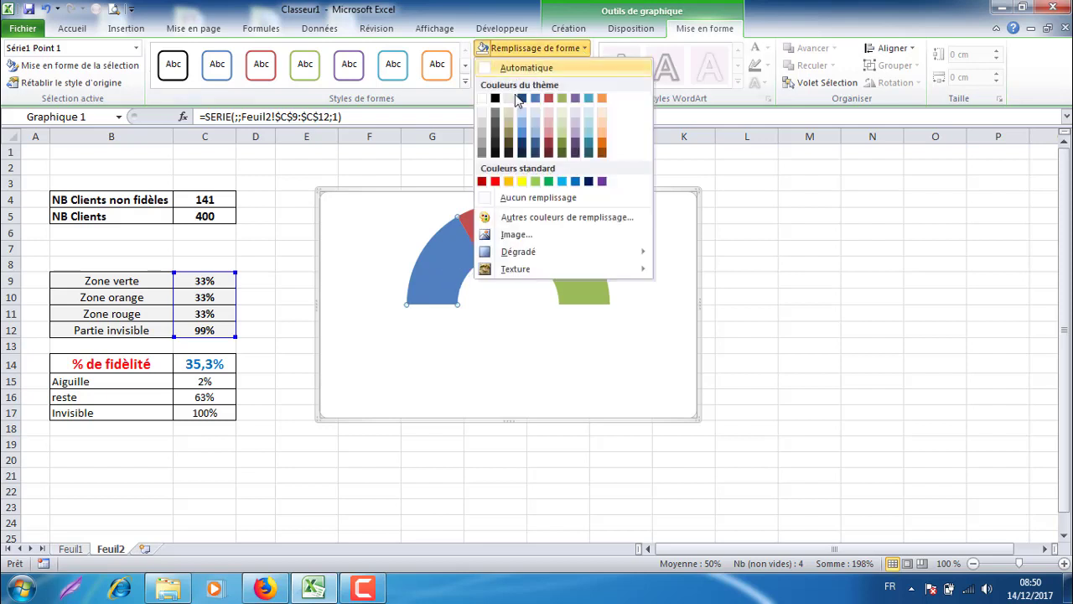
left_click(566, 149)
Fill the middle segment of the half-ring (Zone orange) with the theme orange.
left_click(511, 239)
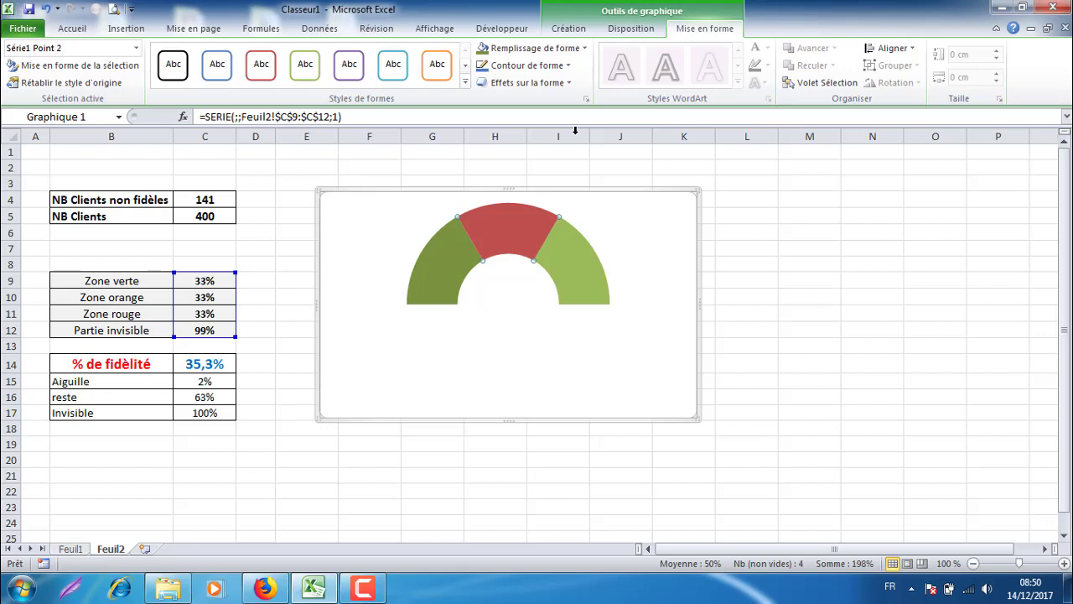
left_click(578, 50)
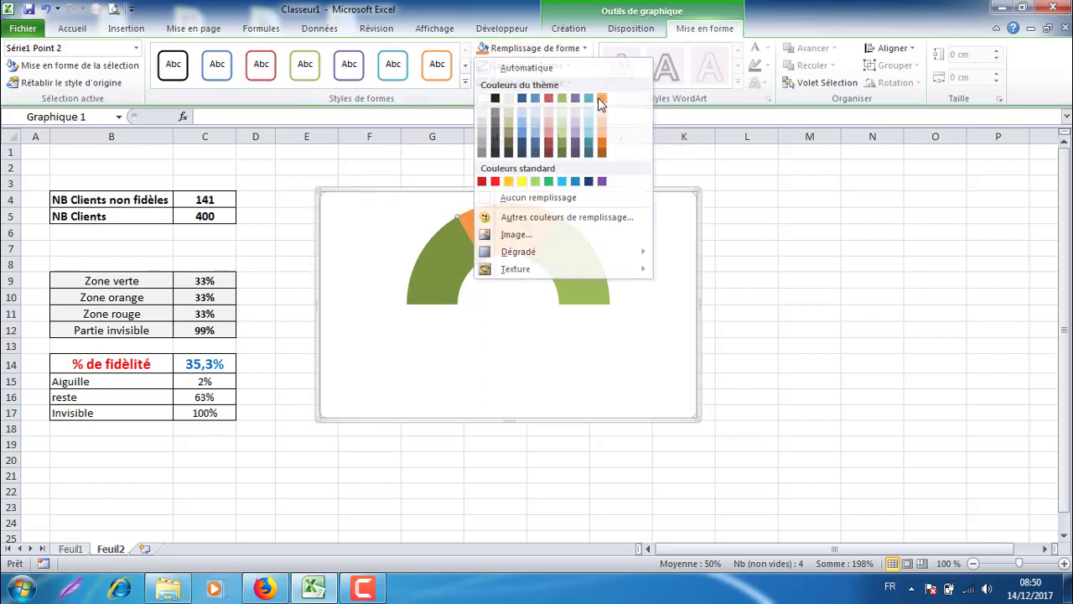
left_click(599, 93)
Fill the right segment of the half-ring (Zone rouge) with the darker theme orange.
left_click(577, 277)
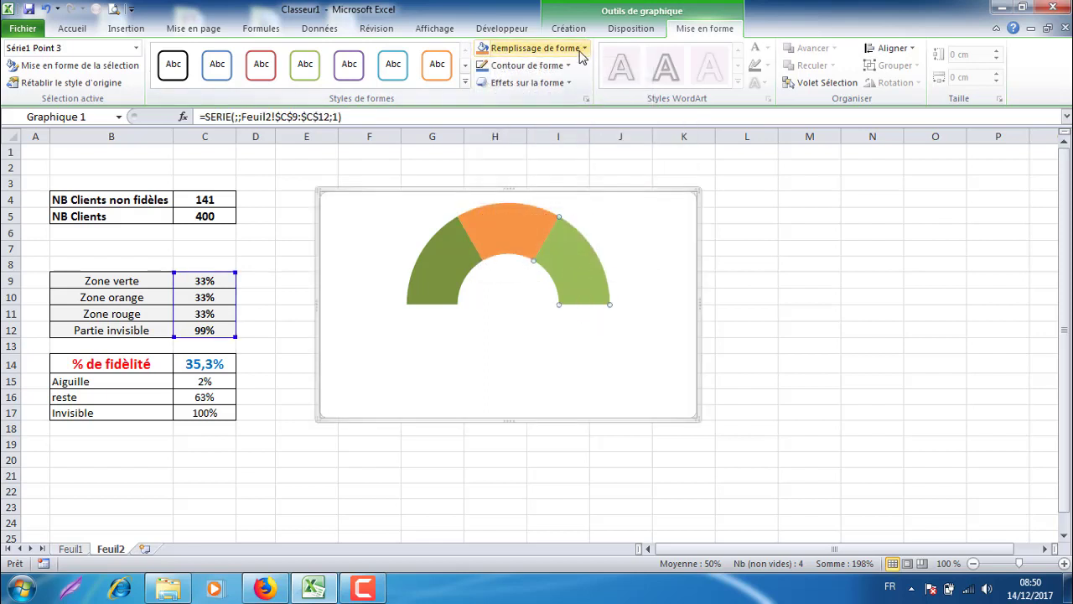
left_click(585, 48)
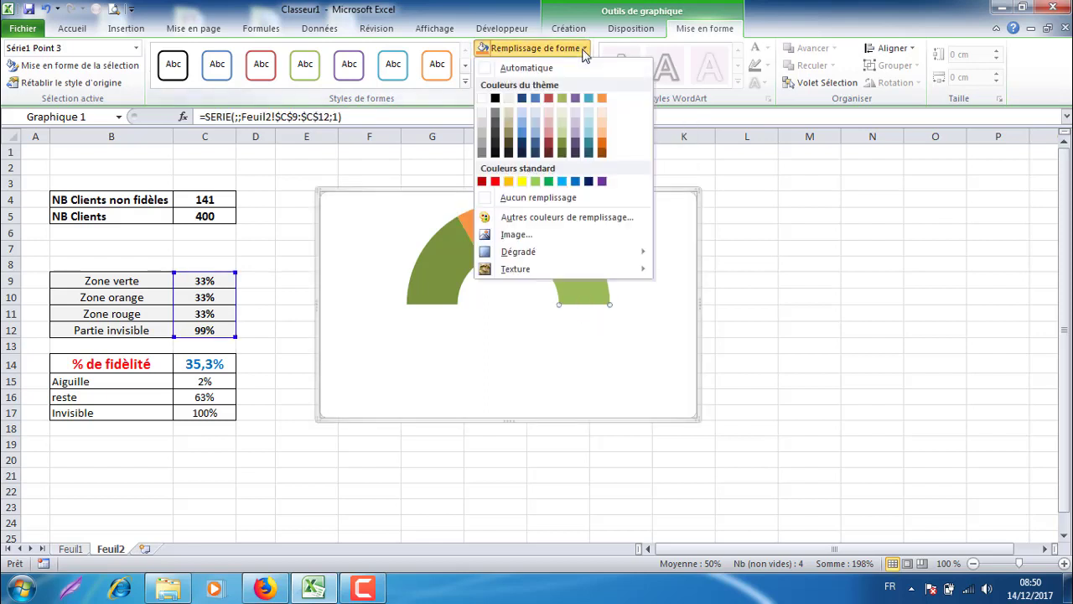
left_click(602, 144)
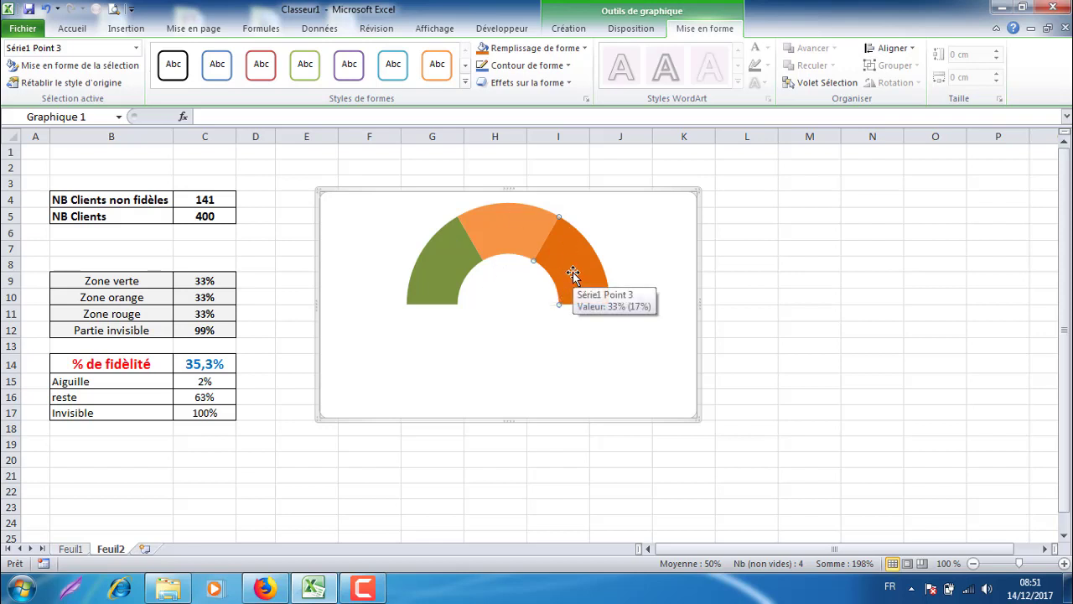
Apply a dark-variation linear gradient to the green segment, darkening toward its right side.
left_click(441, 275)
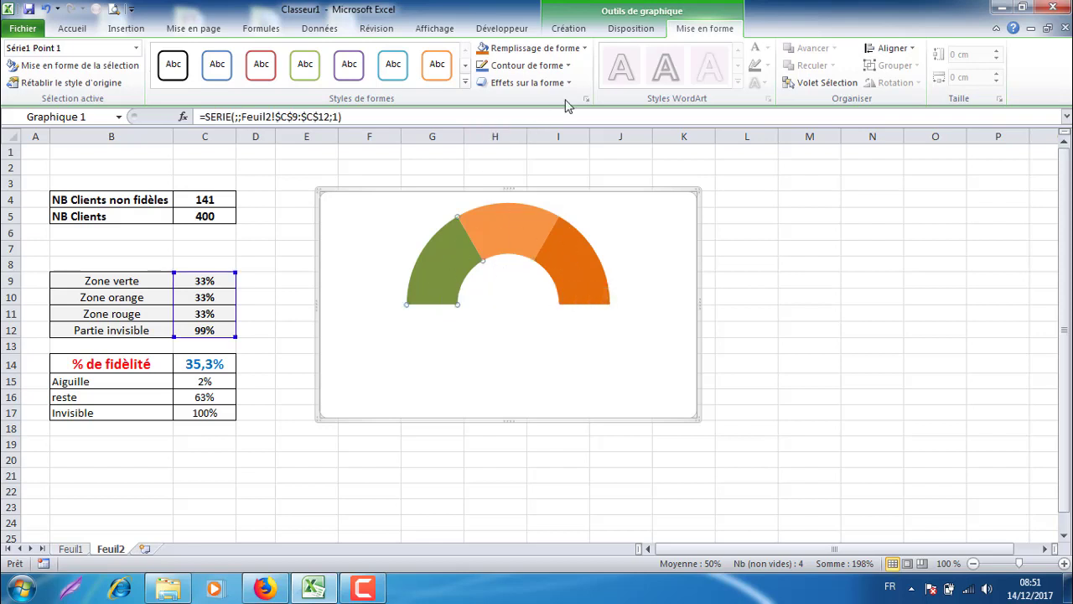
left_click(585, 47)
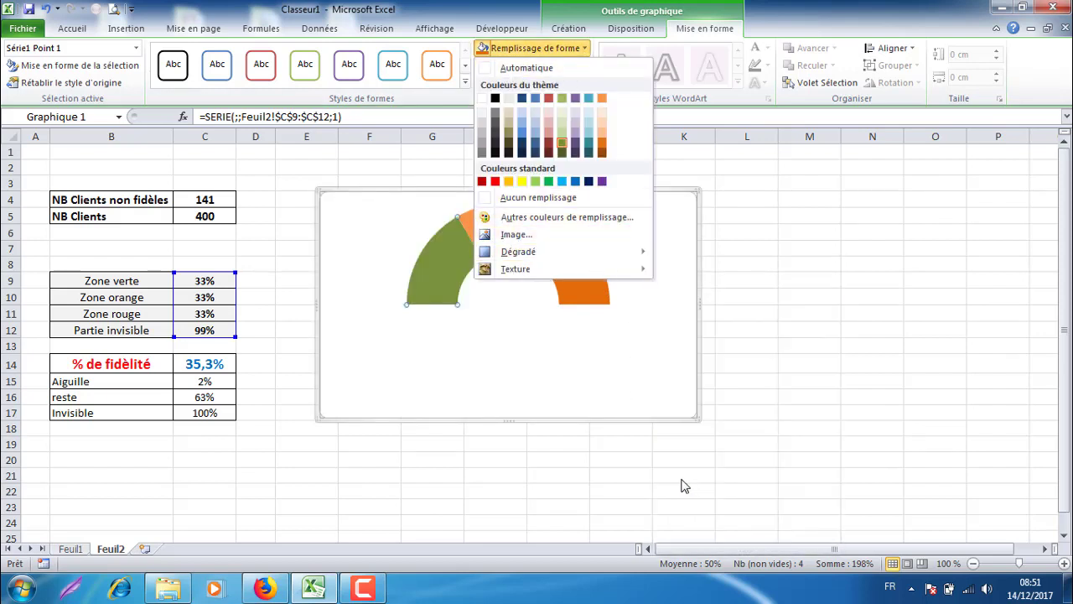
mouse_move(540, 253)
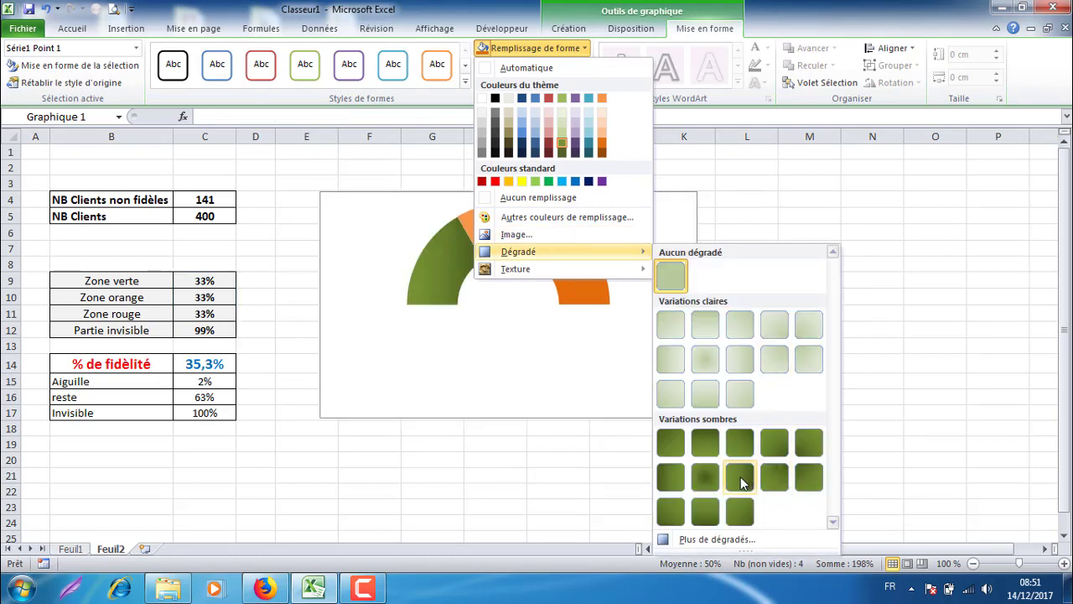
left_click(741, 479)
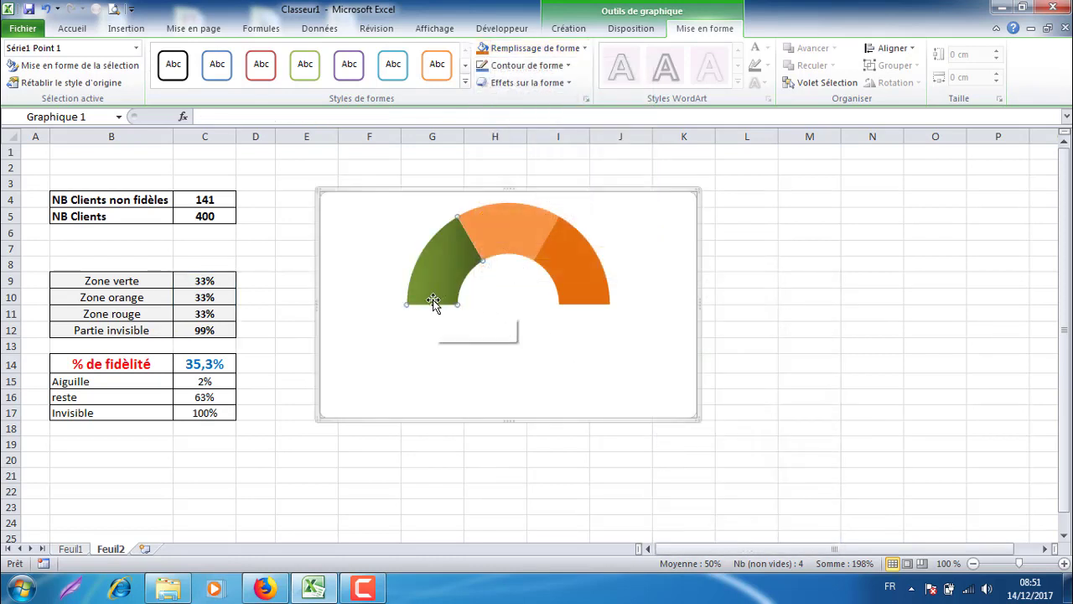
Apply a dark-variation linear gradient to the middle orange segment, darkening toward its right side.
left_click(514, 234)
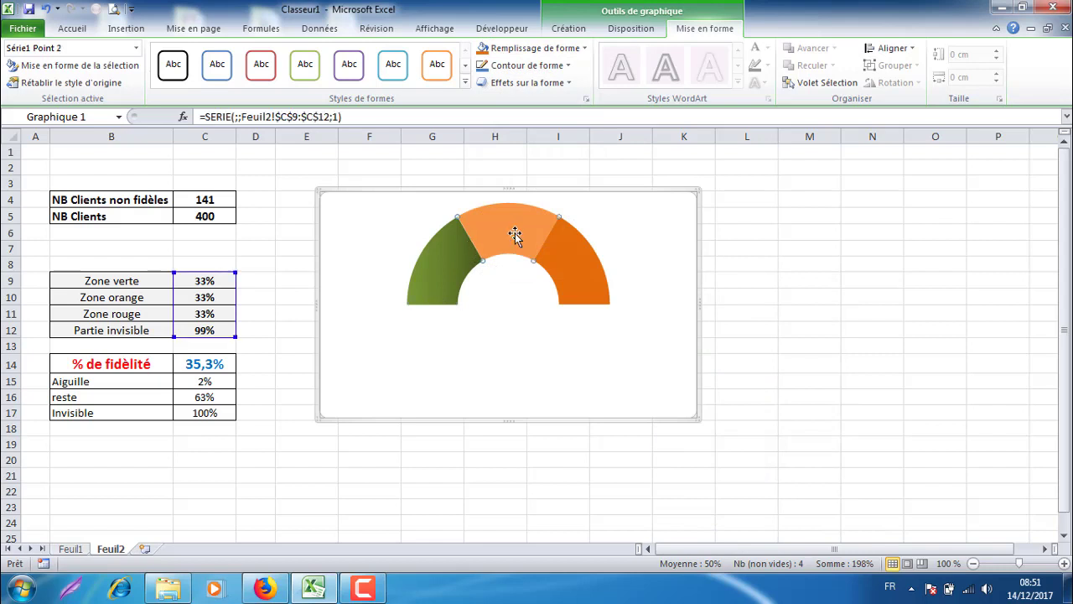
left_click(584, 48)
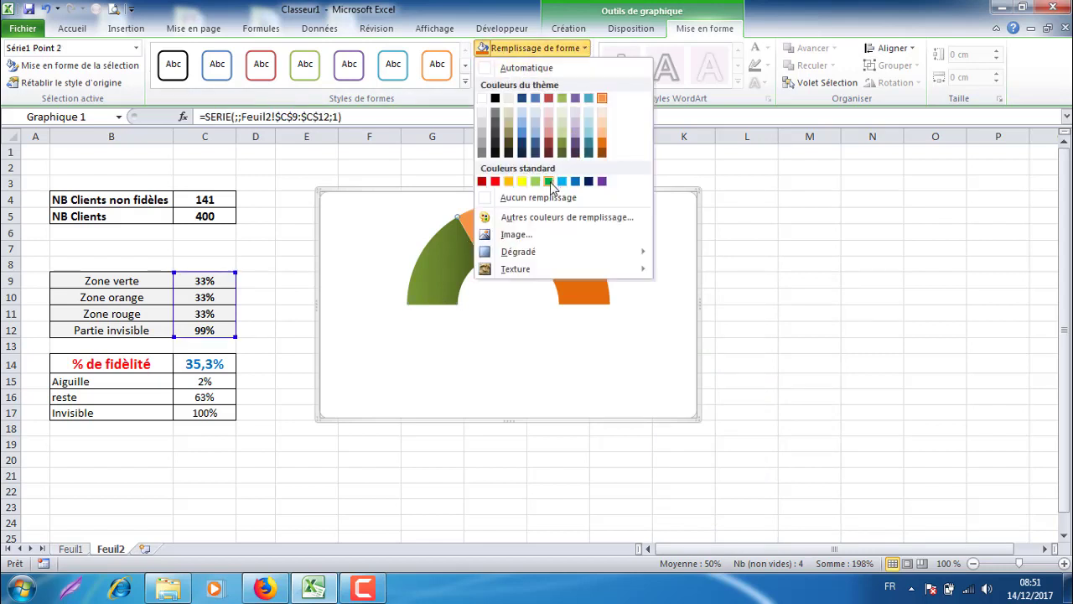
mouse_move(532, 250)
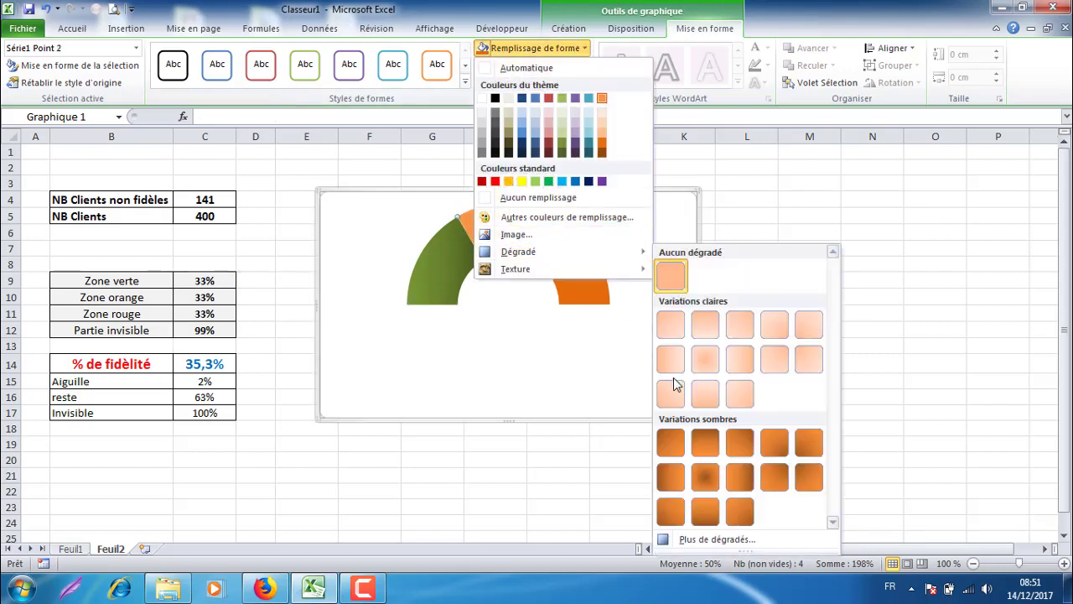
left_click(741, 482)
Apply a dark-variation linear gradient to the right, dark orange segment, darkening toward its right side.
left_click(574, 270)
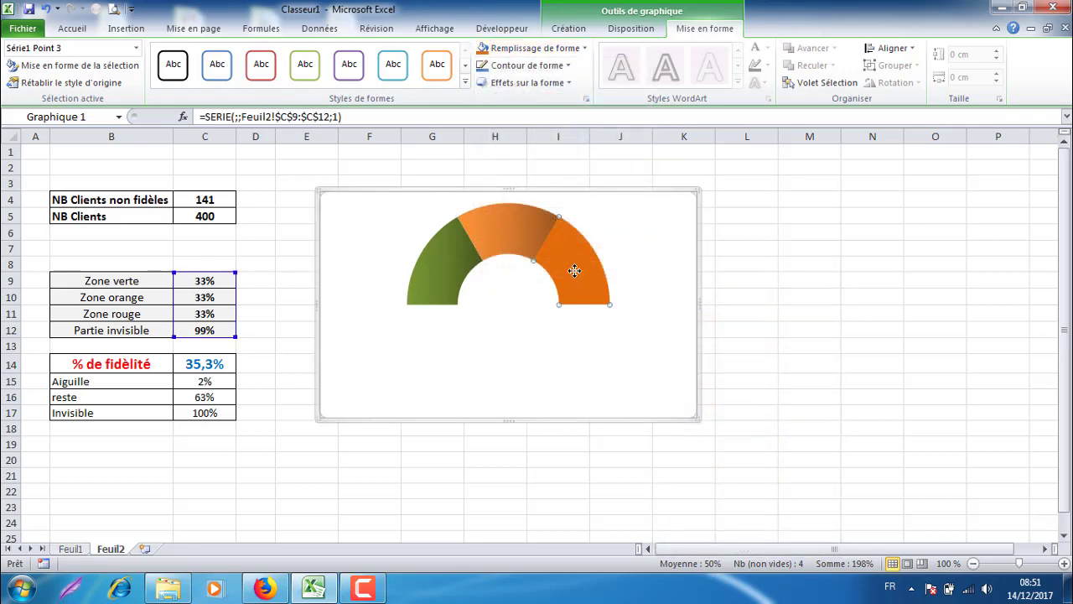
left_click(577, 48)
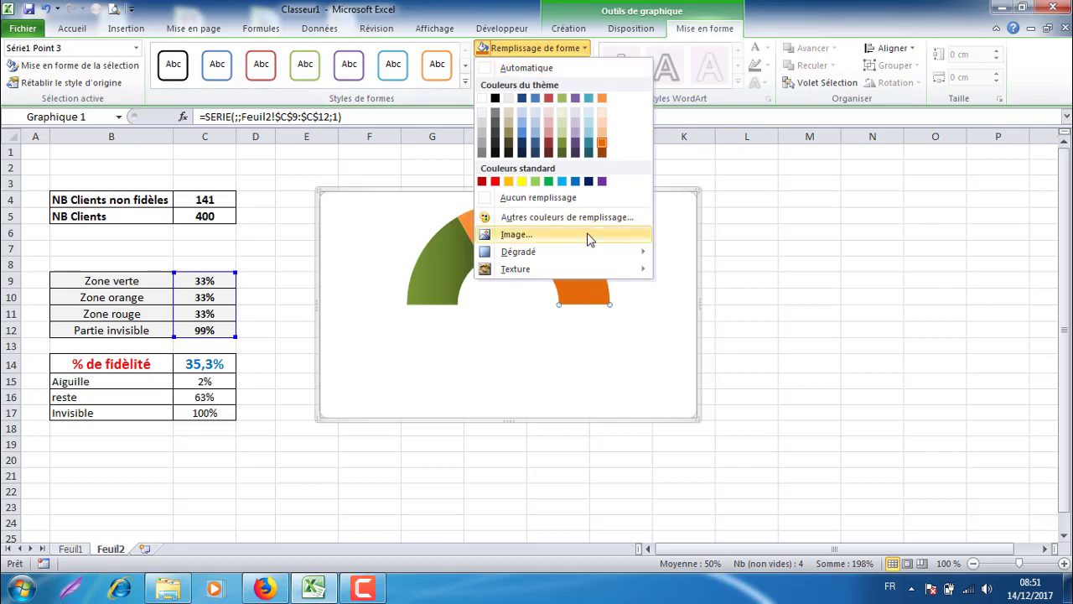
mouse_move(574, 267)
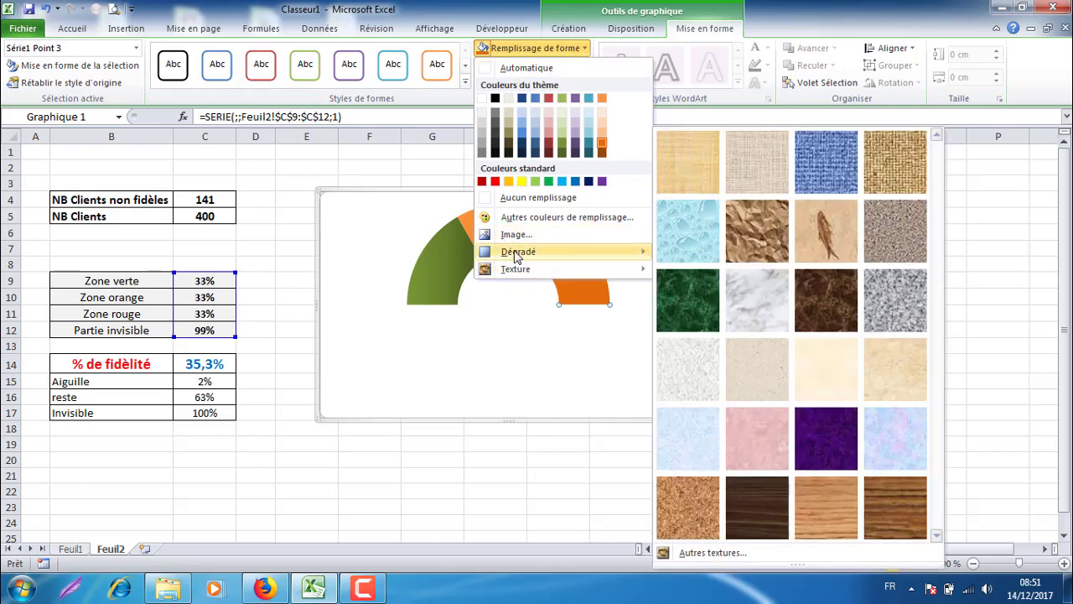
mouse_move(518, 254)
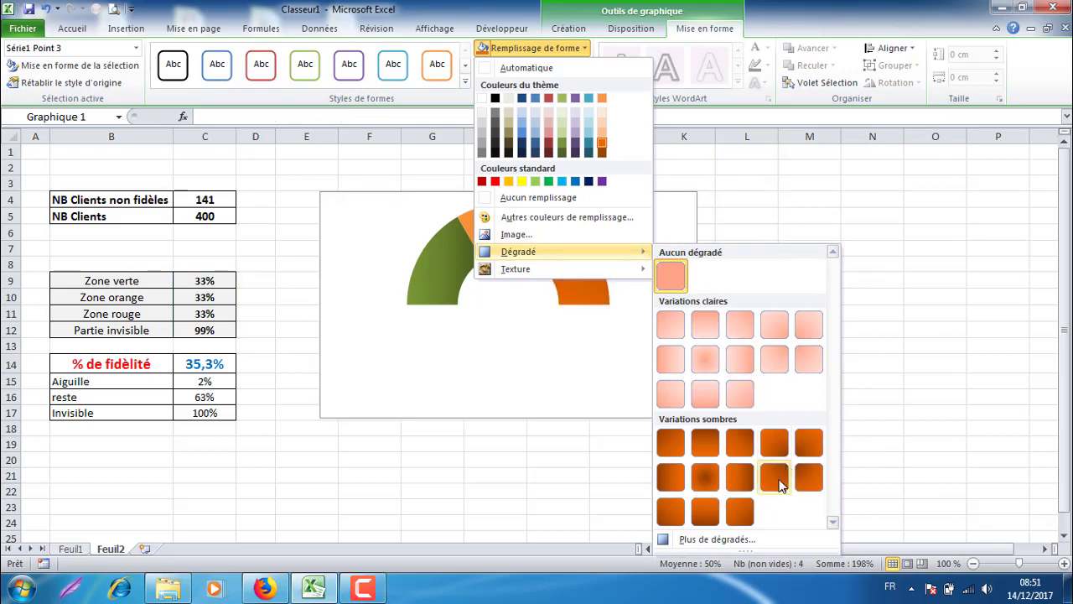
left_click(741, 485)
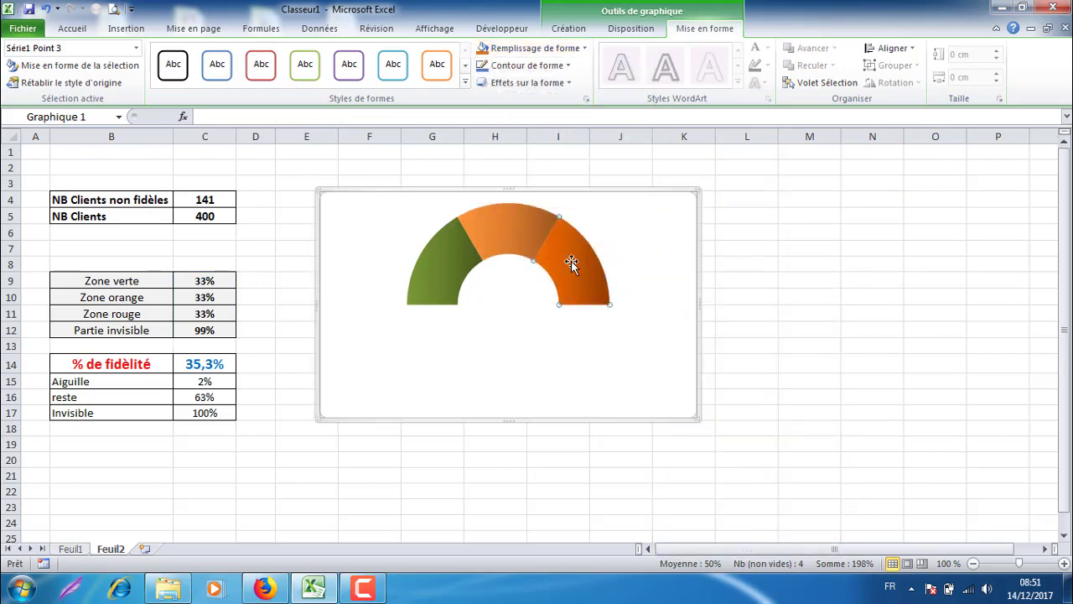
Add a new data series to the gauge chart's source data, taking its series name from cells B14:B17.
left_click(489, 302)
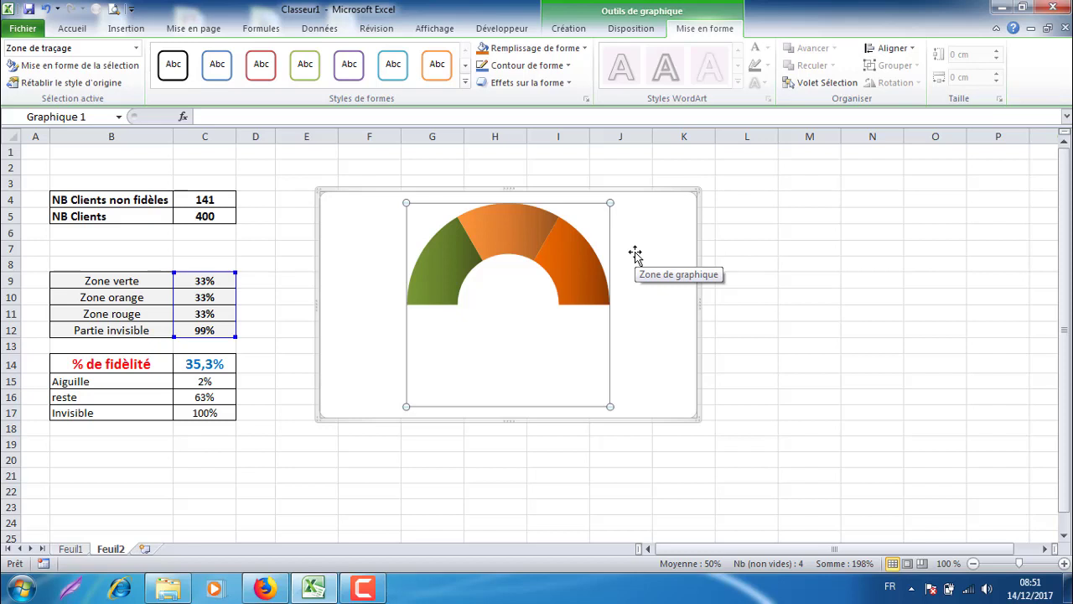
left_click(634, 254)
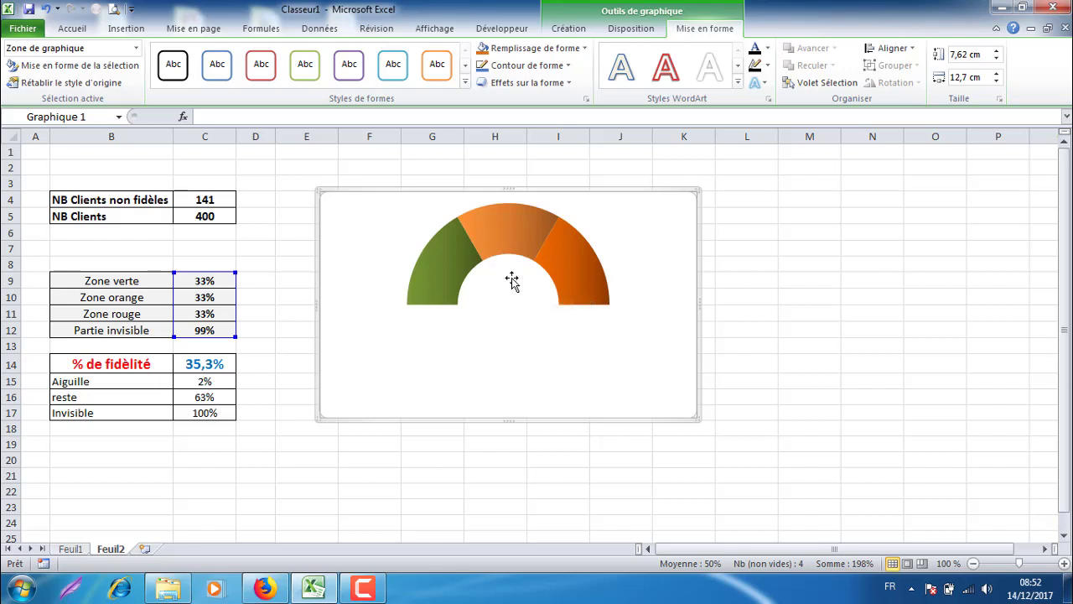
right_click(567, 265)
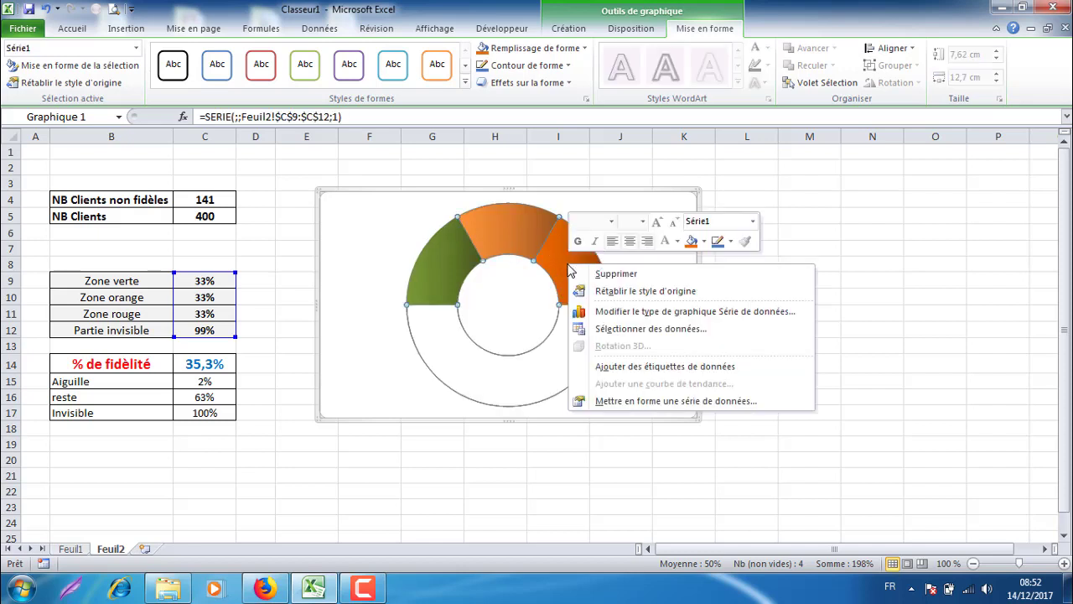
left_click(610, 334)
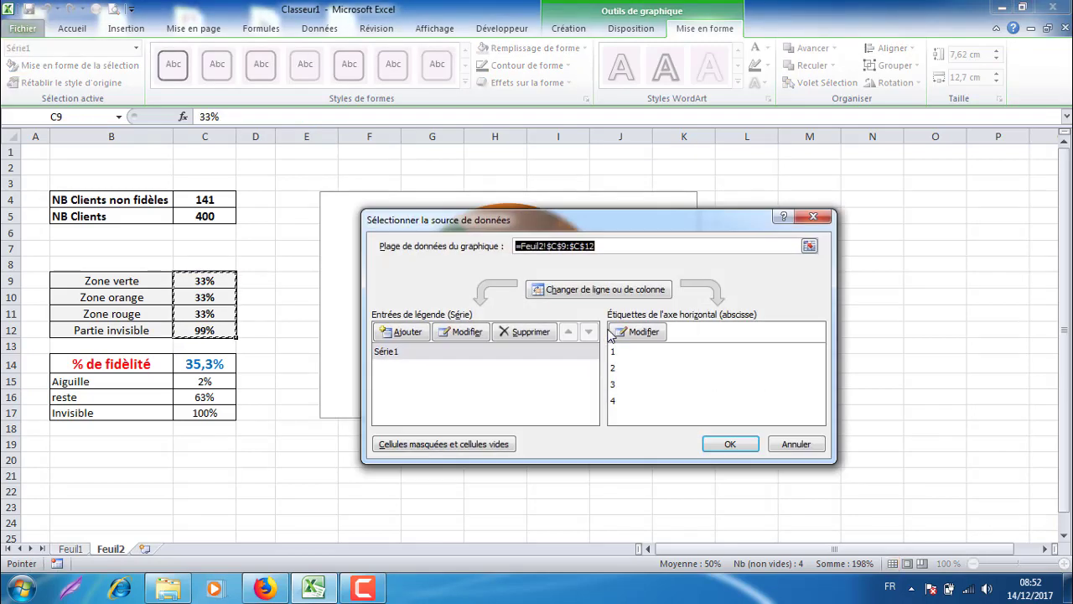
left_click_drag(597, 229, 557, 202)
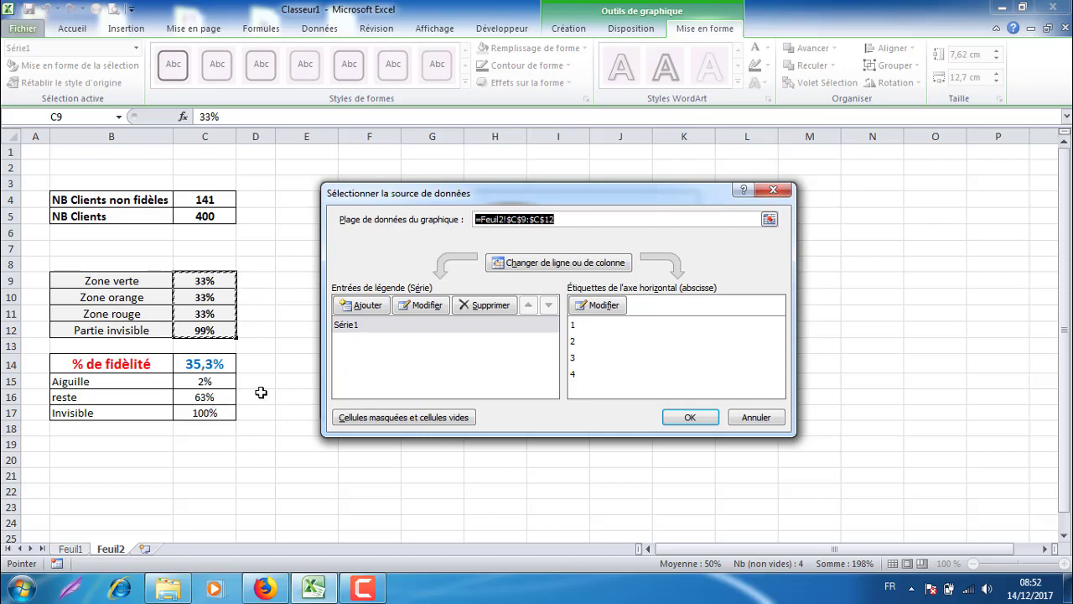
left_click(366, 306)
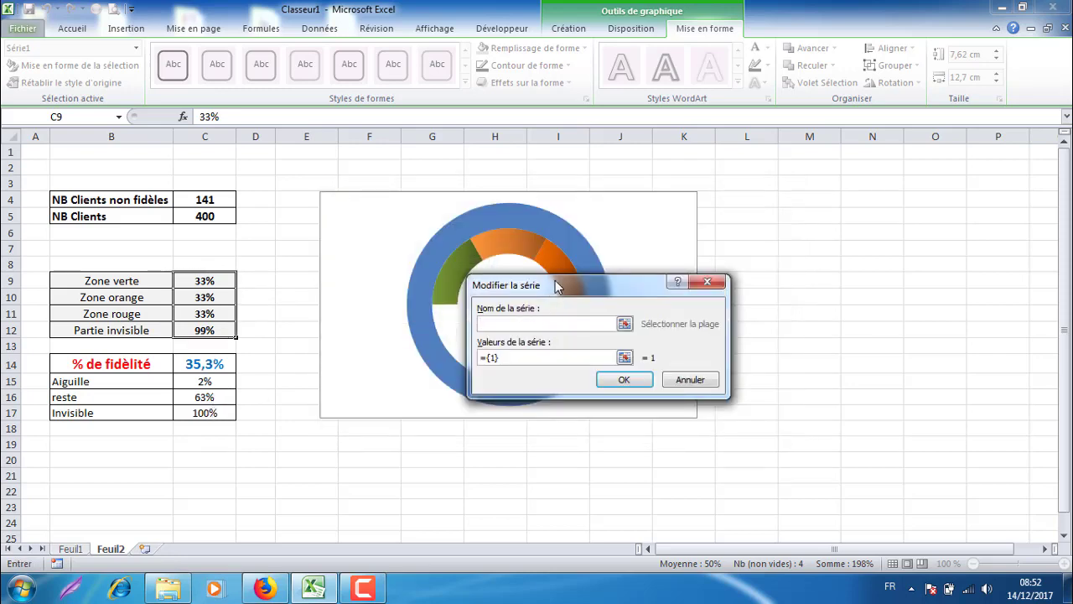
left_click_drag(557, 286, 533, 374)
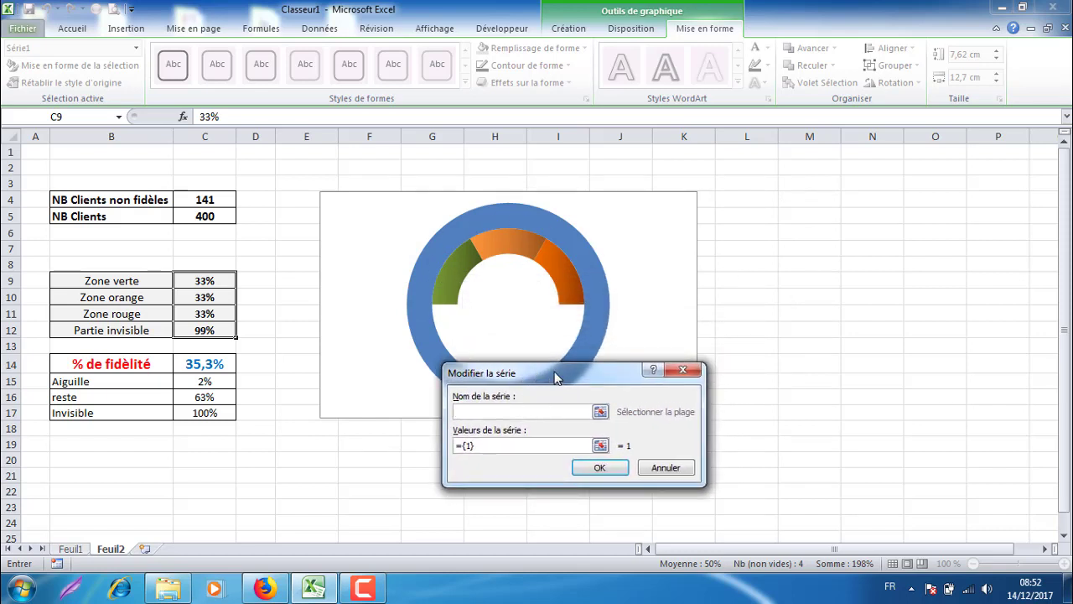
left_click_drag(555, 377, 649, 227)
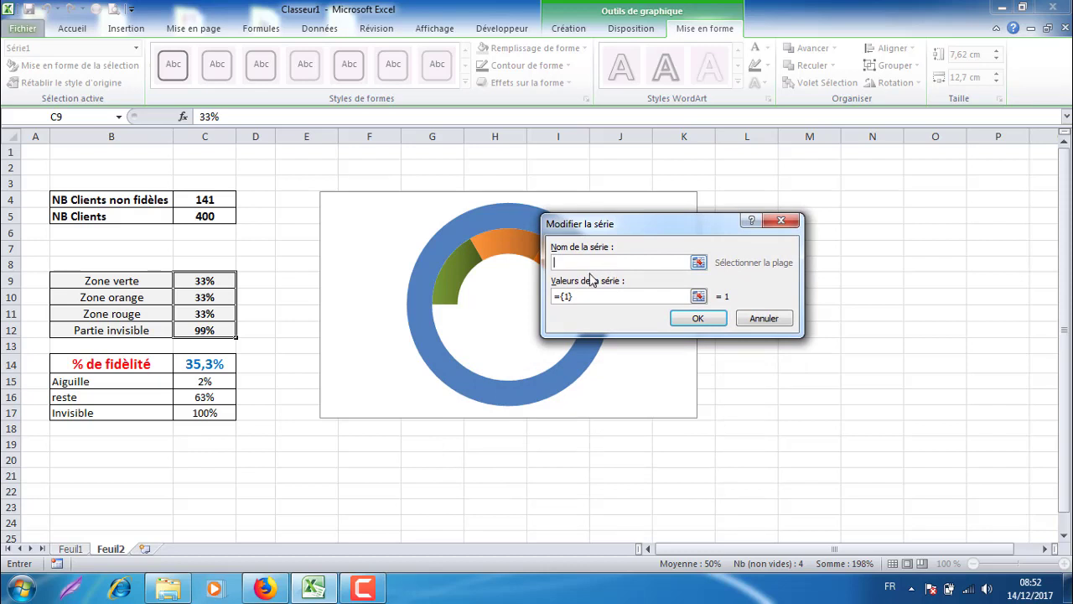
left_click(698, 263)
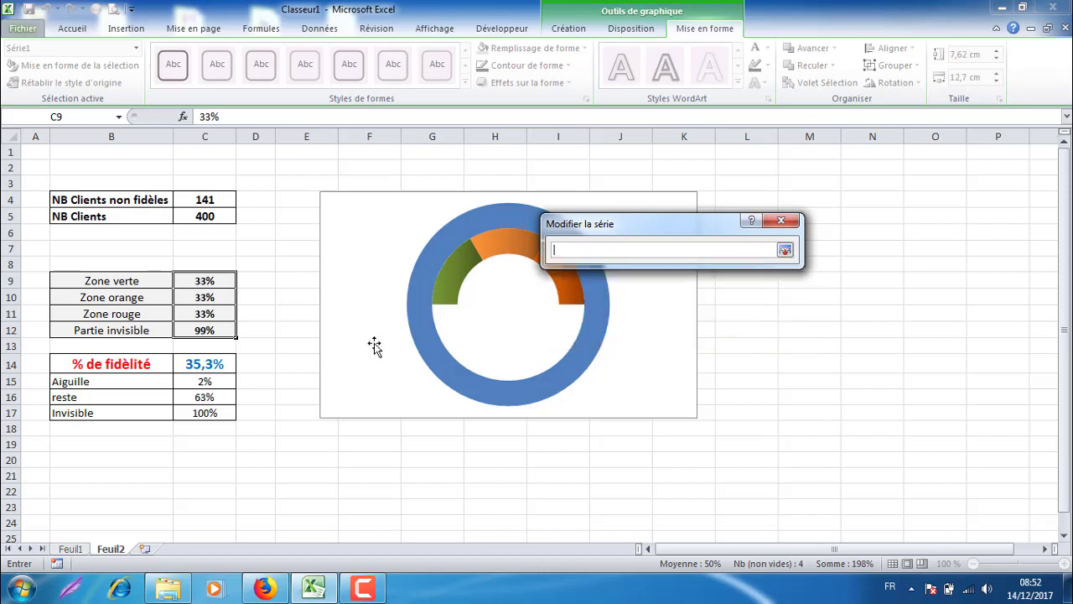
left_click_drag(75, 363, 78, 413)
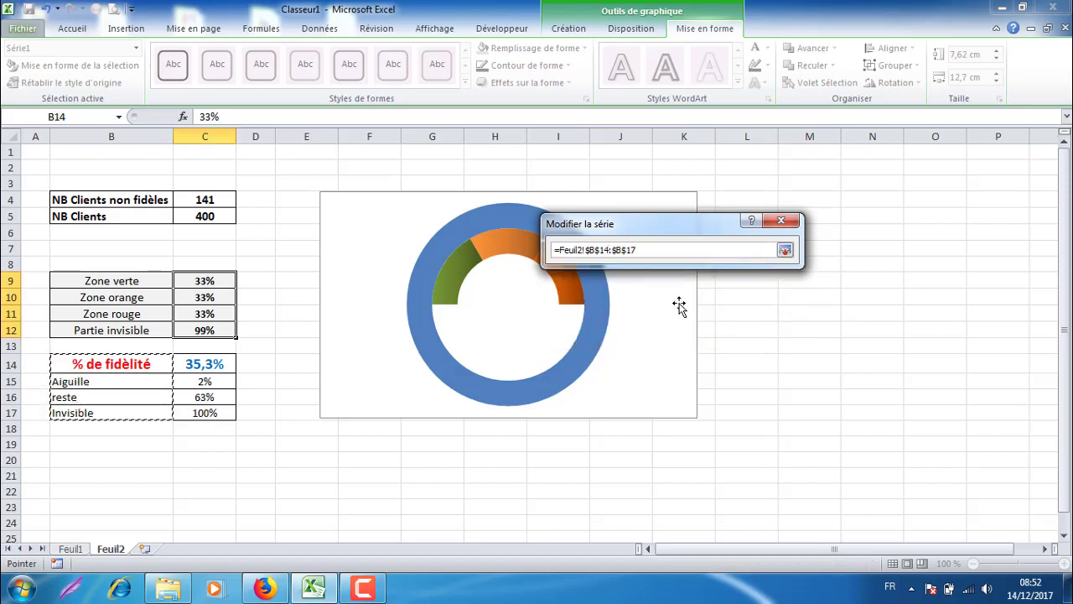
left_click(786, 251)
Set the new series' values to cells C14:C17 and apply the chart's updated data source.
left_click_drag(609, 305, 546, 304)
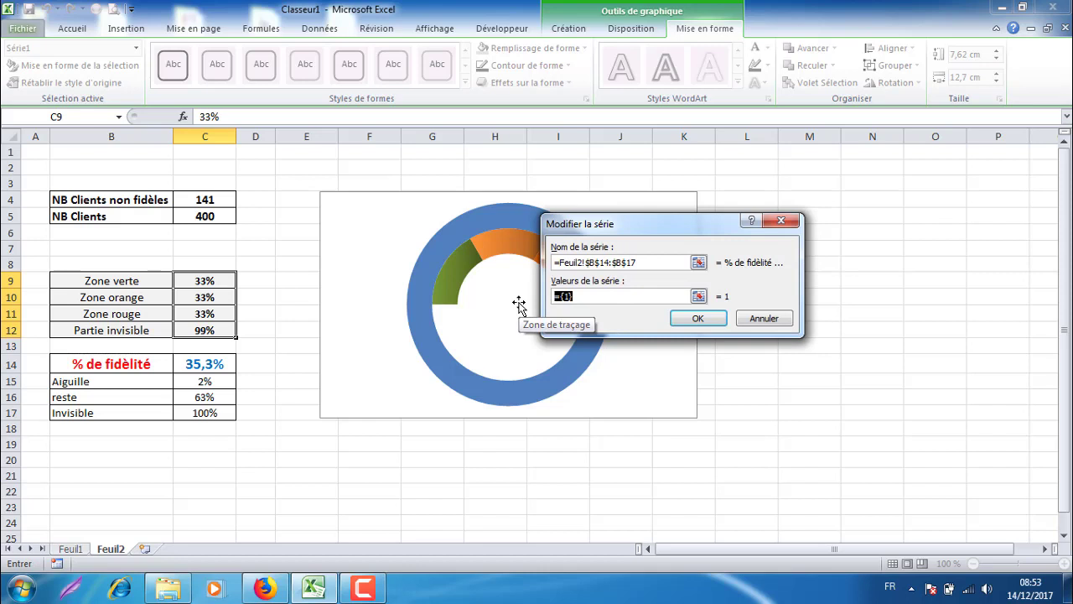
key("Delete")
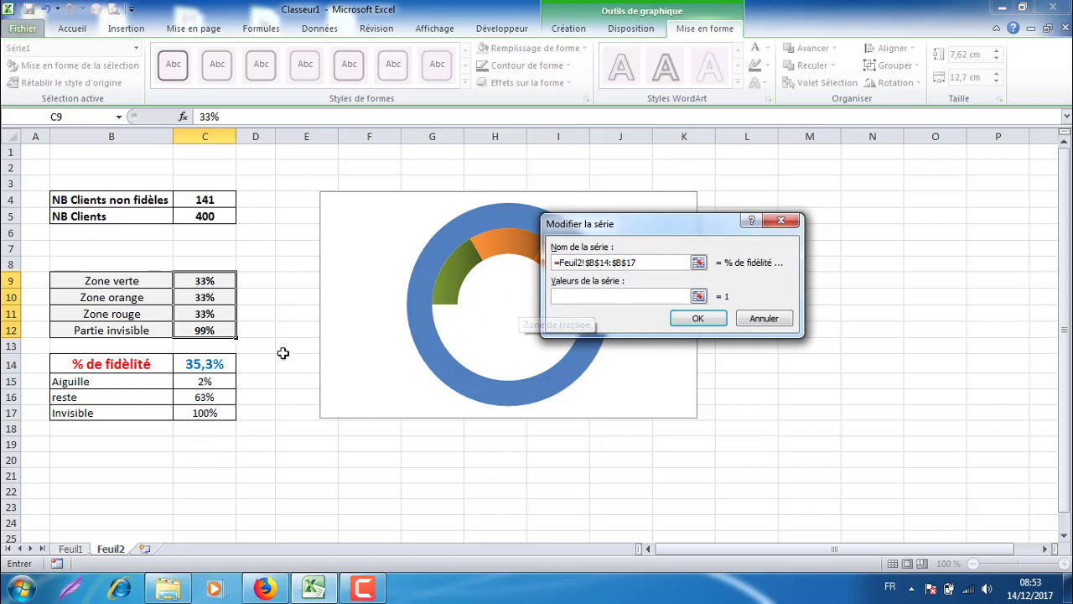
left_click_drag(207, 364, 208, 413)
left_click(698, 317)
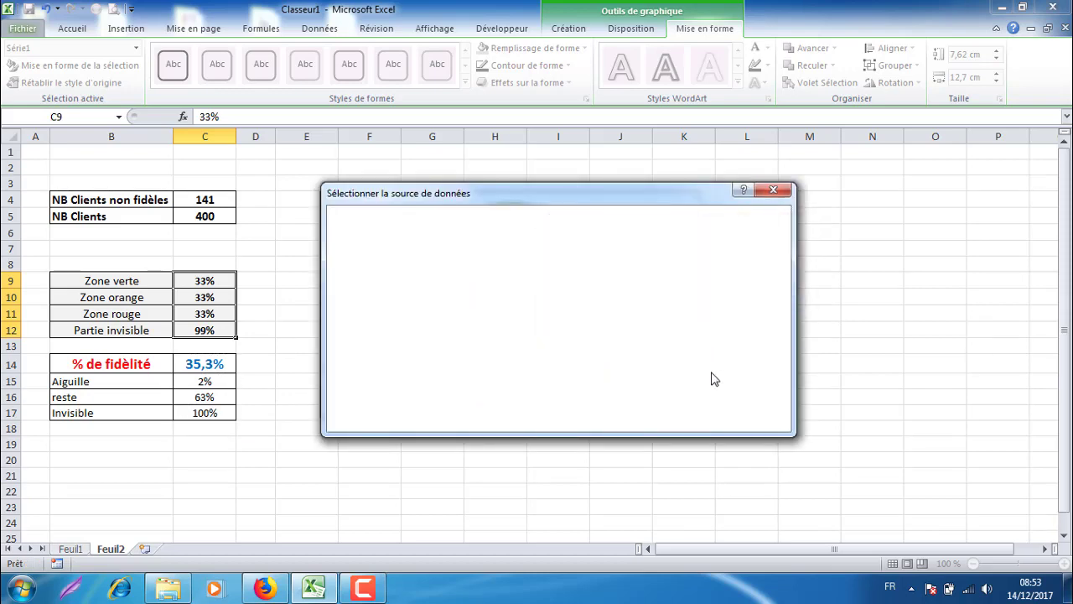
left_click(686, 418)
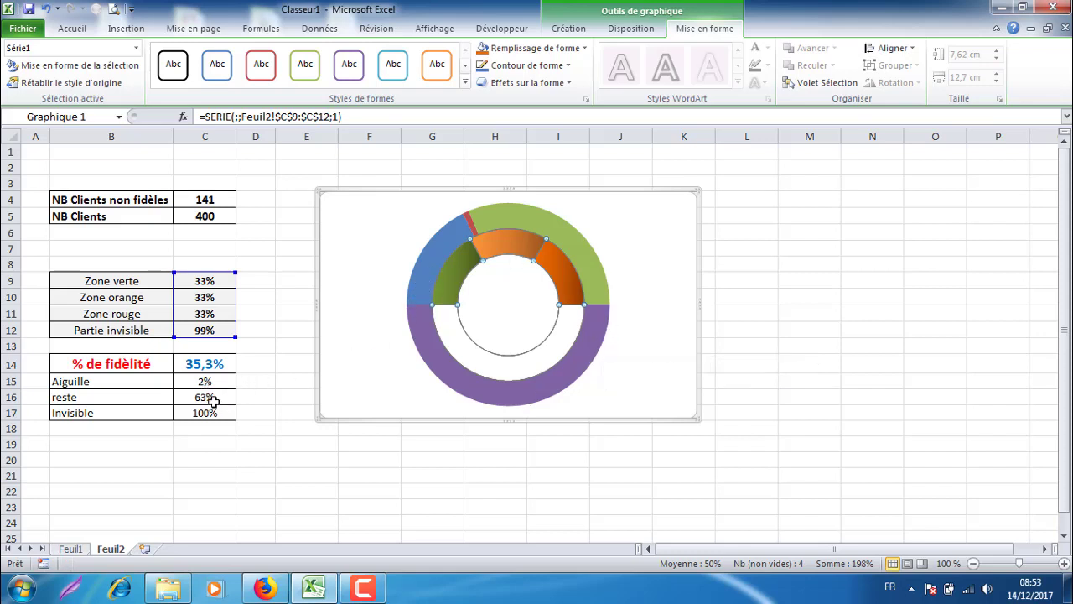
Try to convert the whole chart to a standard pie (Secteurs), and undo that chart type change.
mouse_move(594, 300)
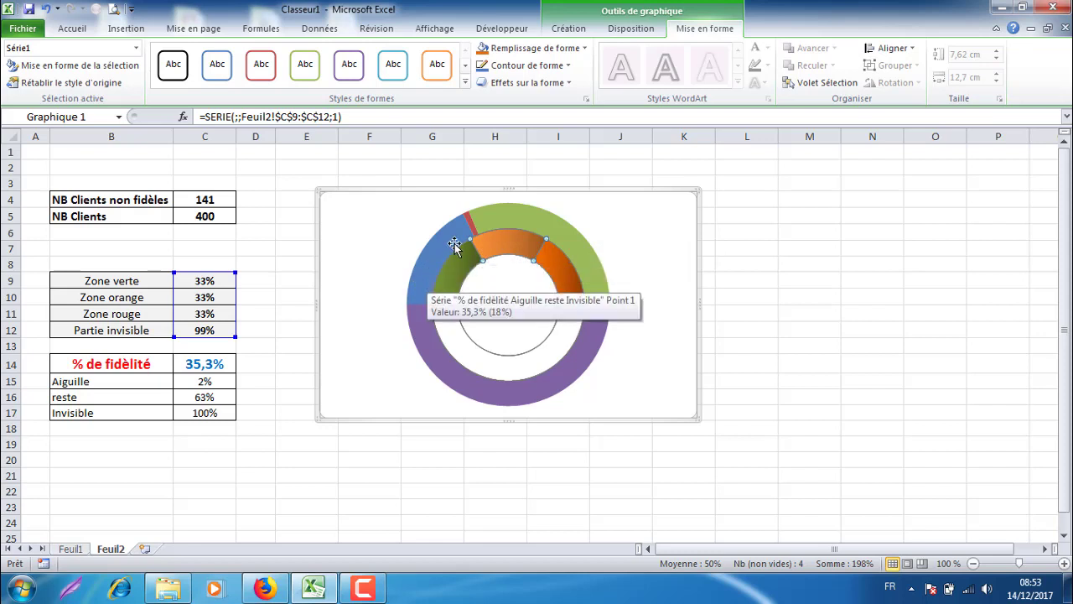
mouse_move(471, 219)
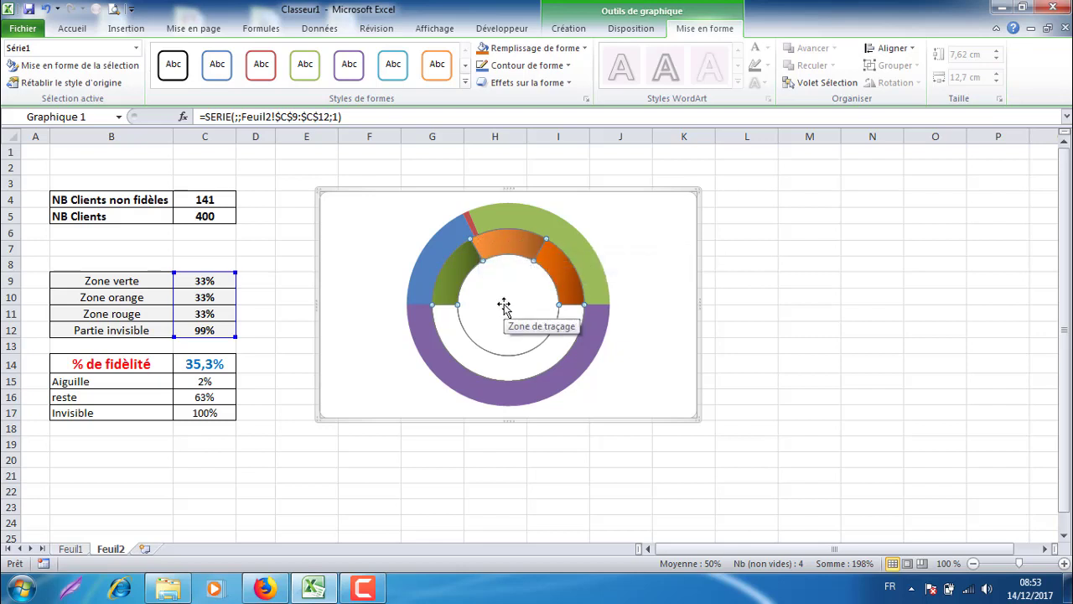
left_click(585, 256)
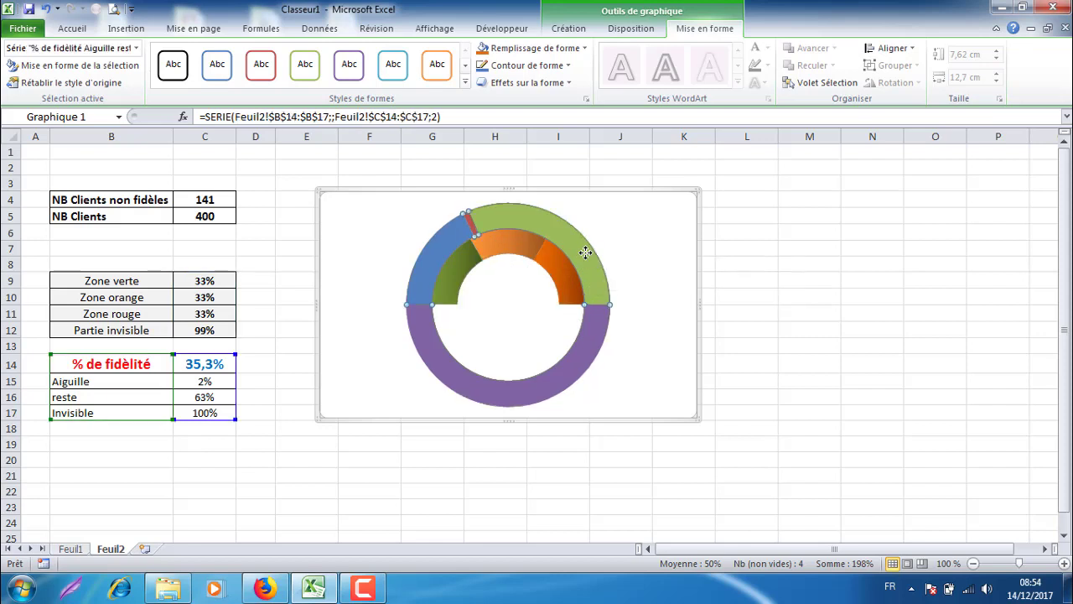
left_click(519, 326)
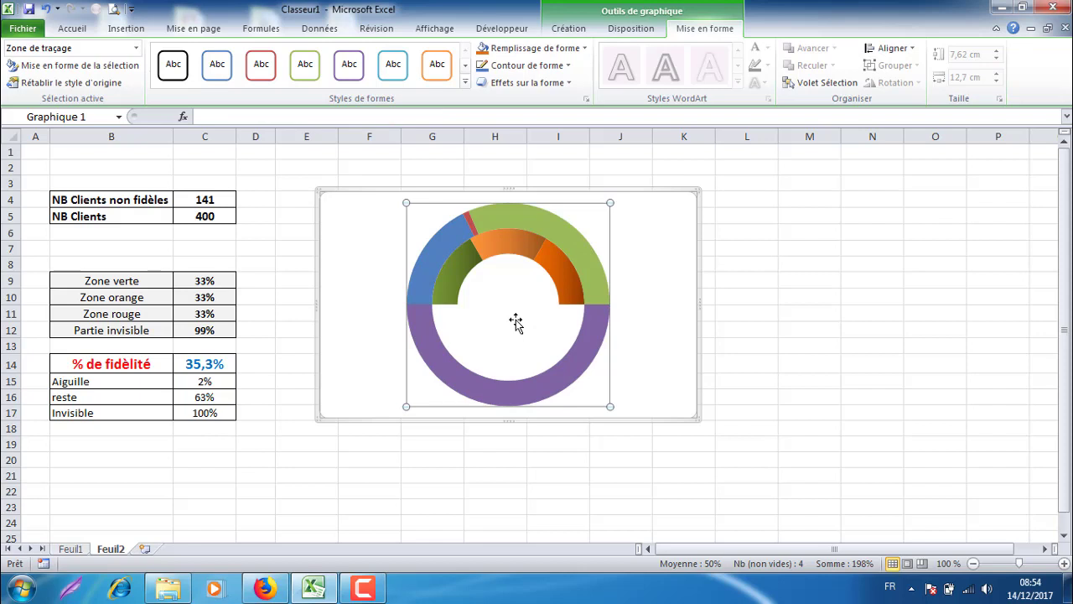
right_click(518, 325)
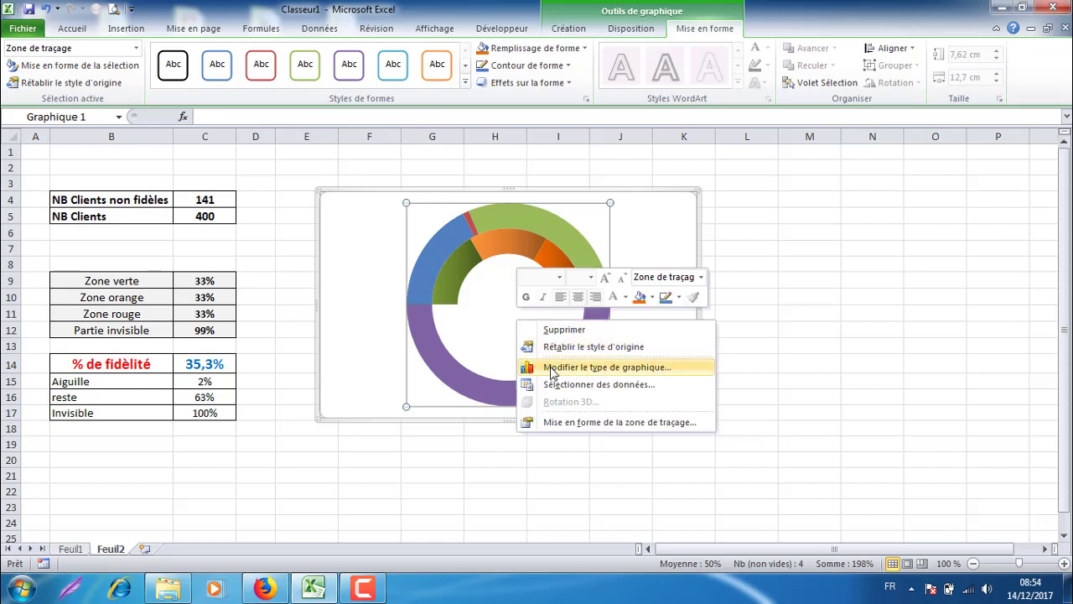
left_click(561, 374)
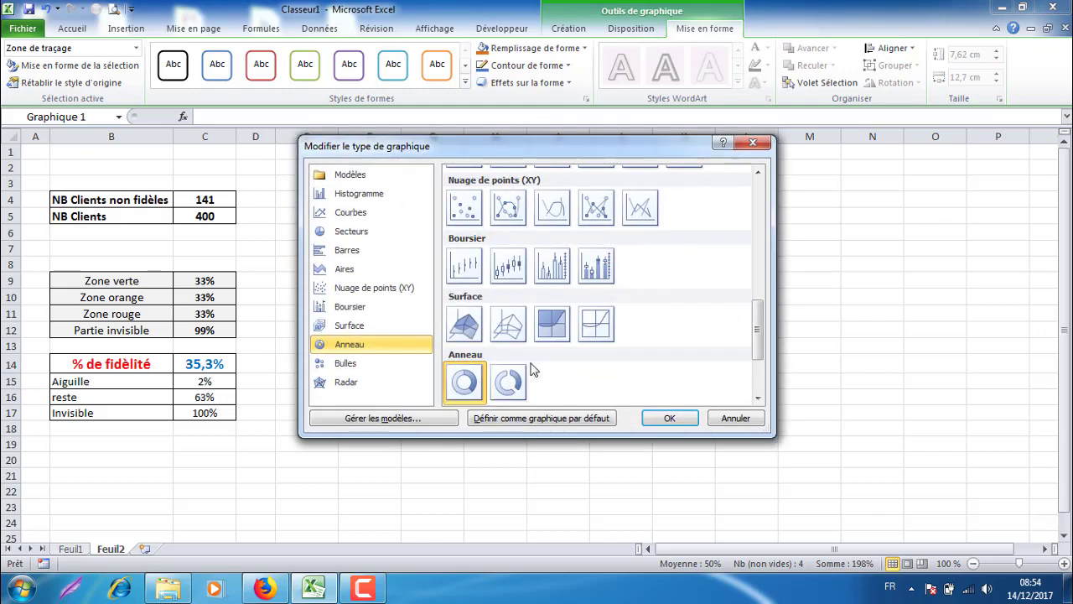
left_click(322, 234)
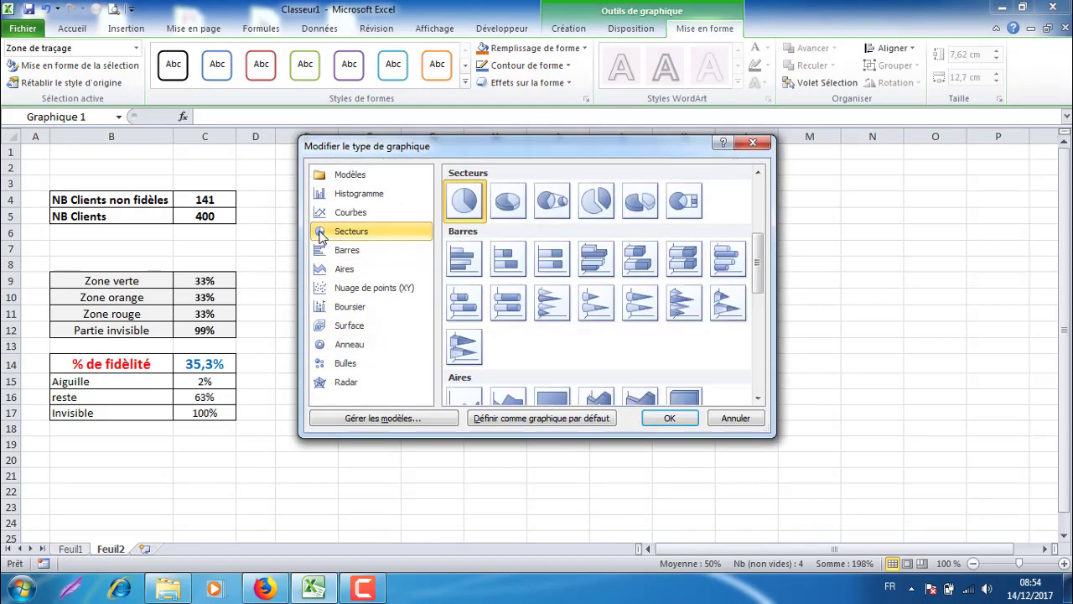
left_click(669, 418)
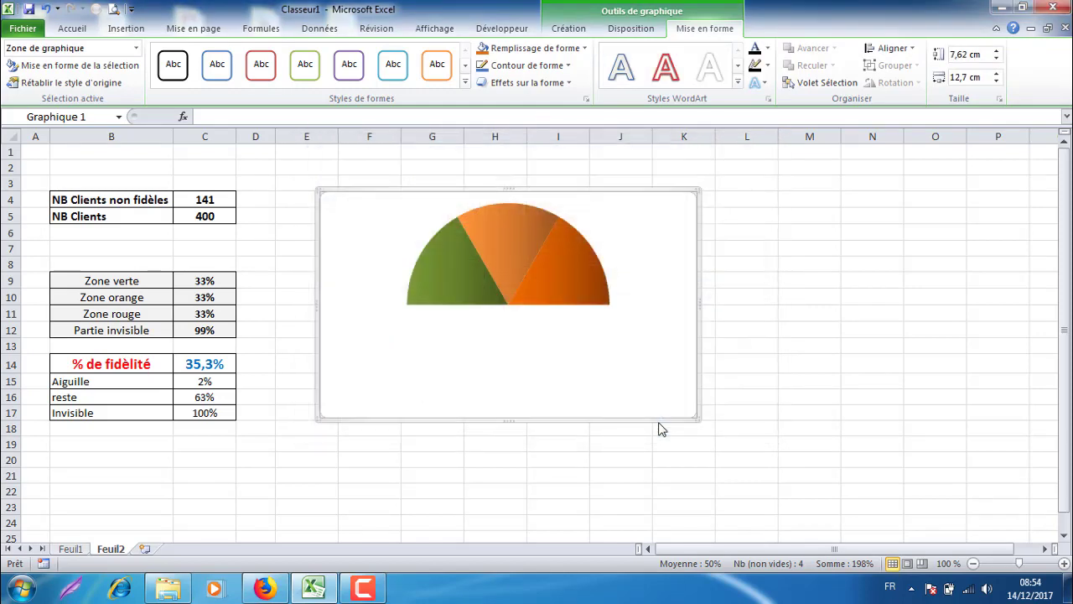
left_click(46, 8)
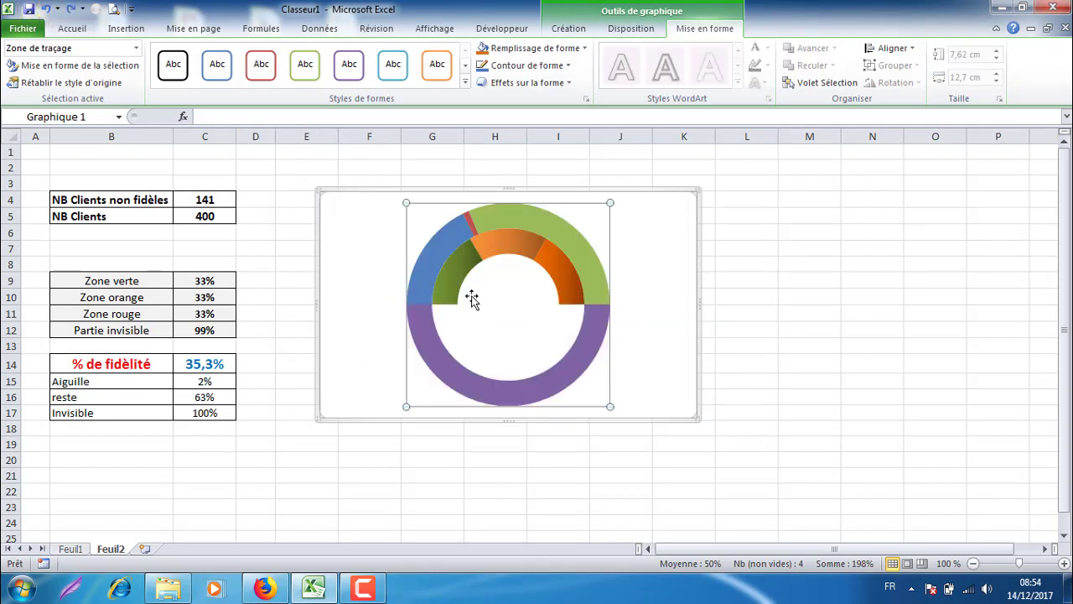
Change only the outer ring series (% de fidélité) to the standard pie chart type (Secteurs).
left_click(581, 351)
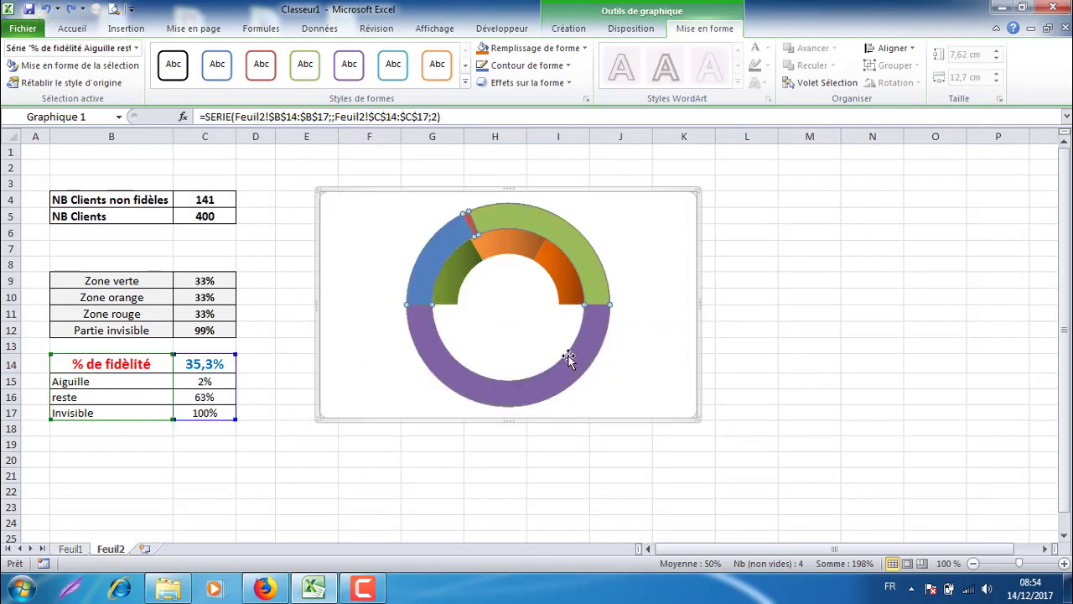
left_click(545, 376)
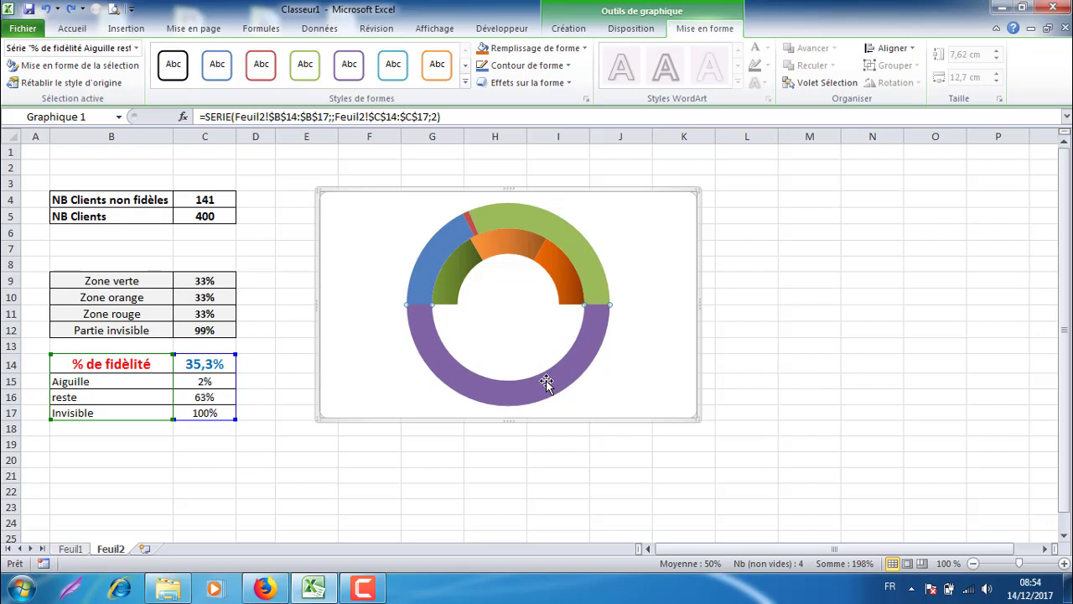
right_click(575, 362)
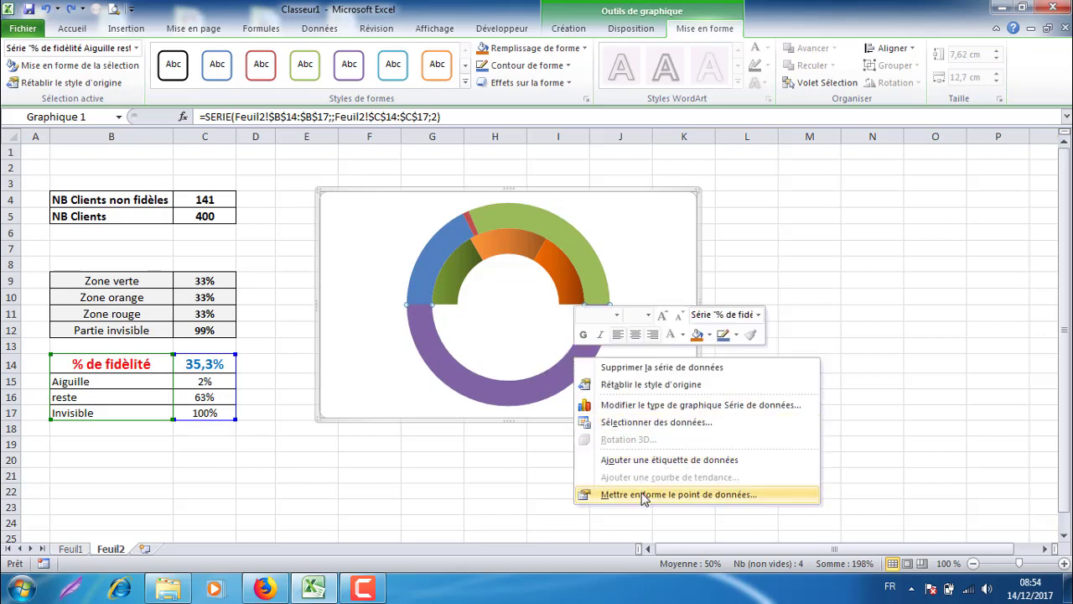
left_click(646, 405)
left_click(335, 231)
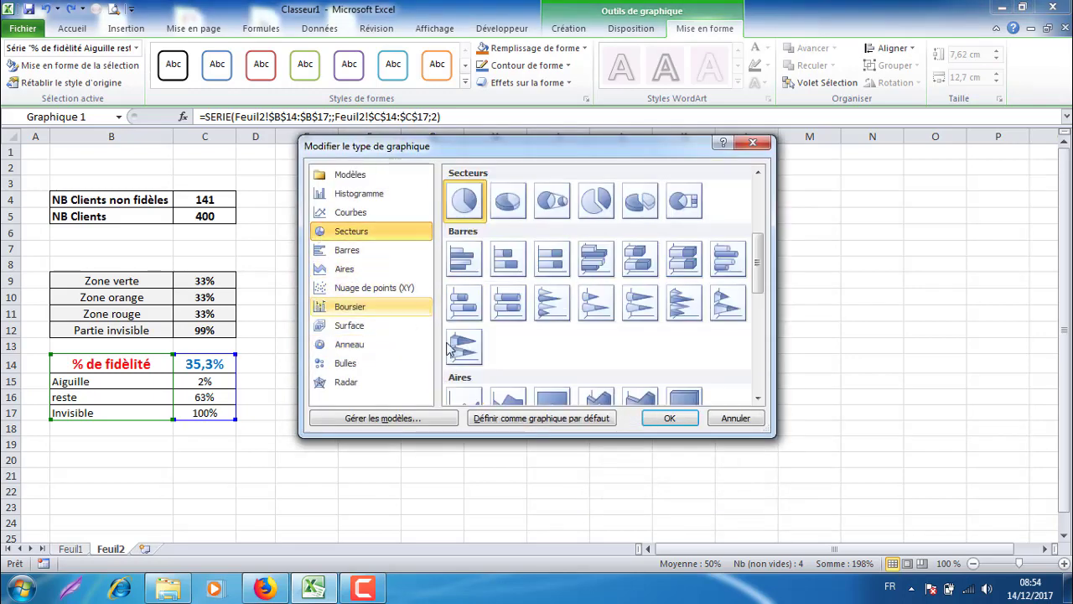
left_click(668, 419)
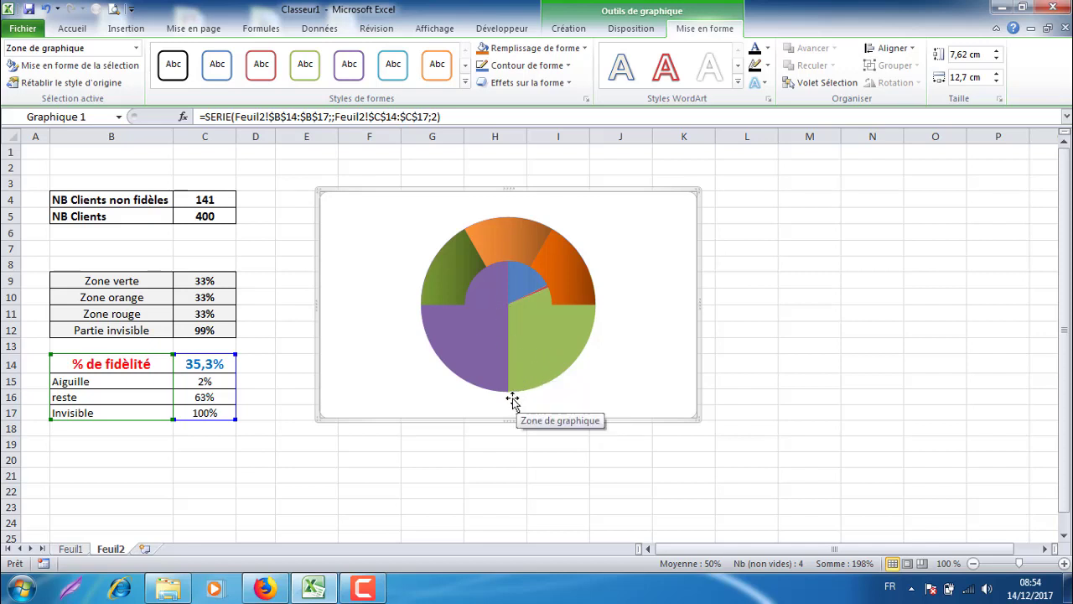
right_click(535, 343)
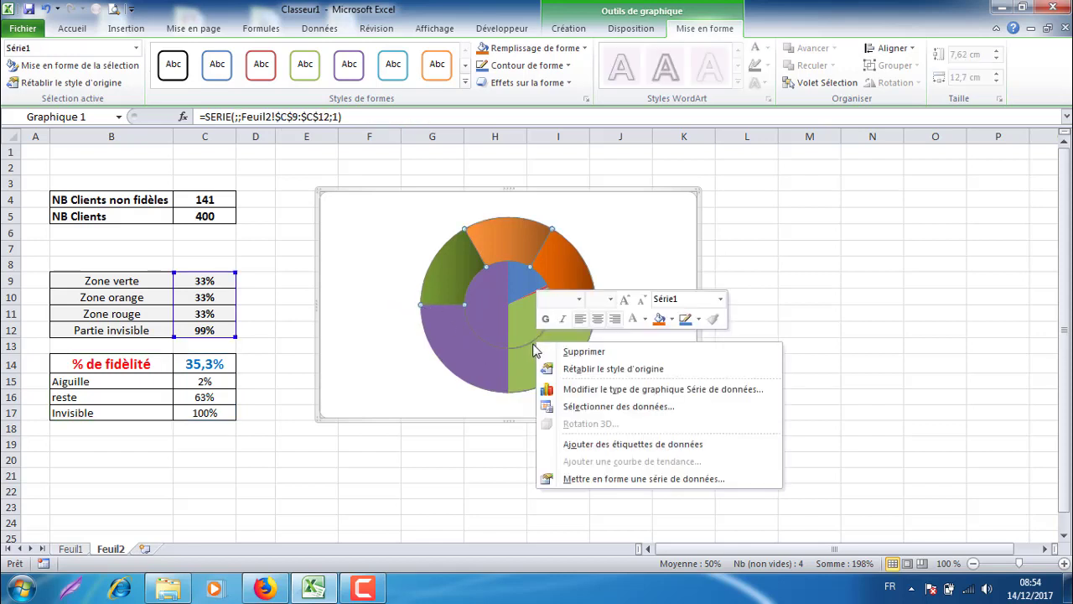
left_click(584, 475)
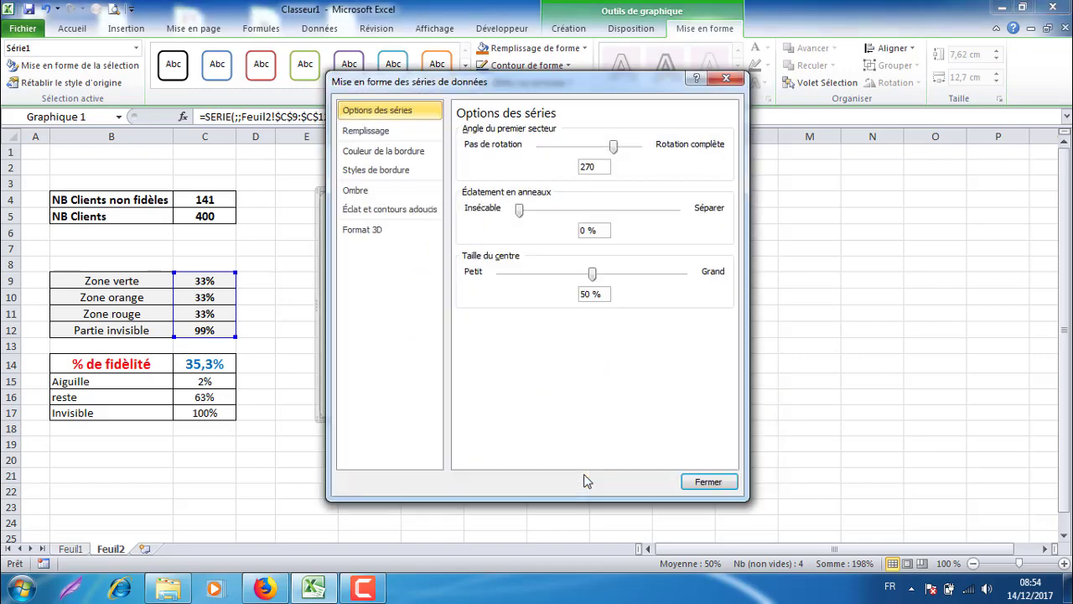
left_click(709, 482)
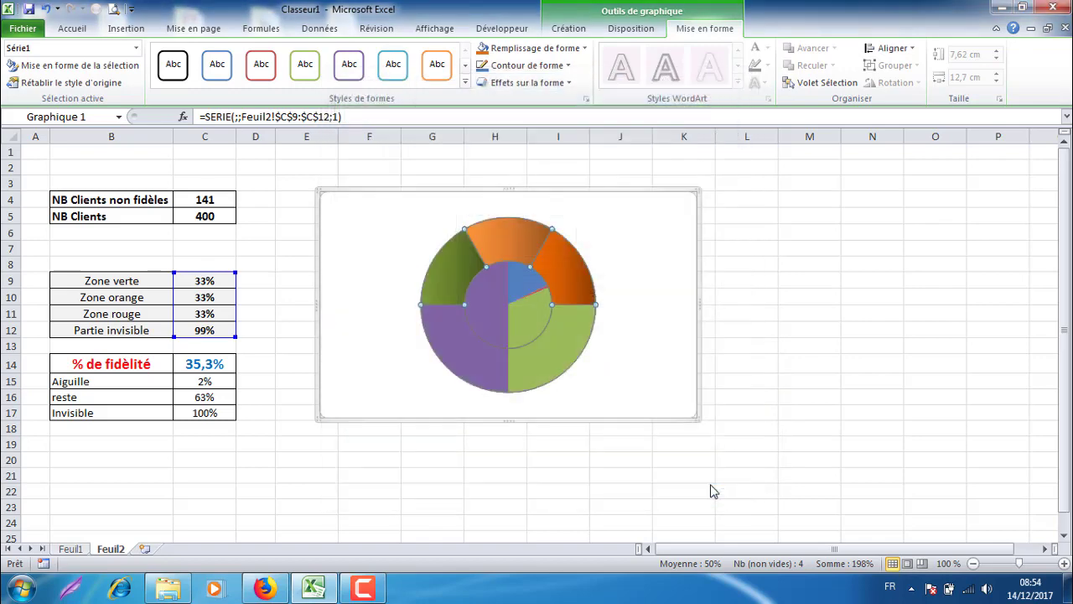
Set the % de fidélité pie series' first slice angle to 270 and plot it on the secondary axis (Axe secondaire).
left_click(489, 324)
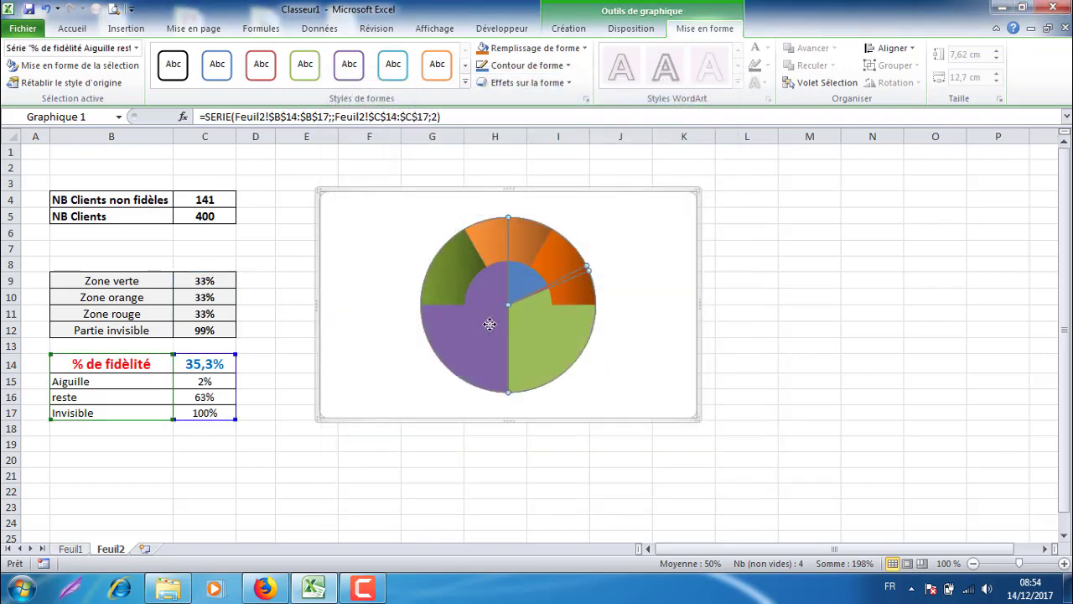
right_click(489, 324)
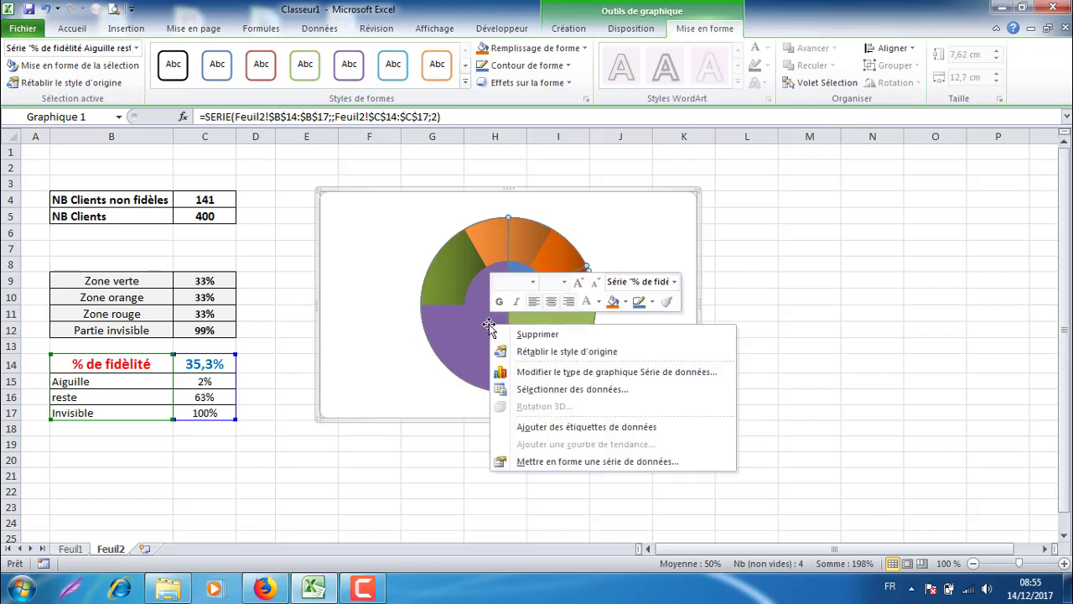
left_click(569, 462)
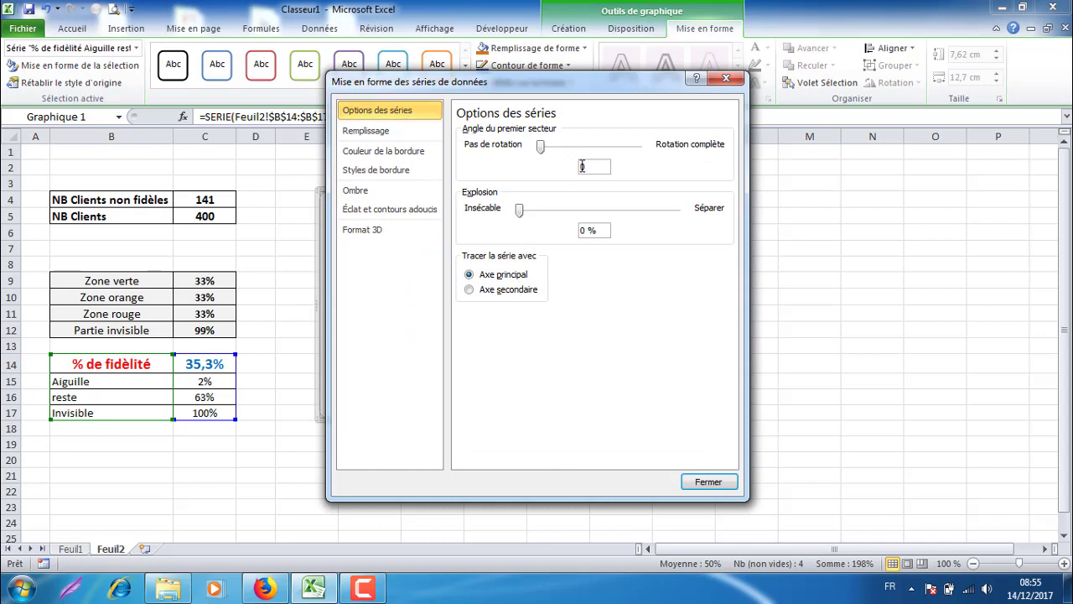
double_click(582, 166)
type("270")
left_click(470, 291)
left_click_drag(519, 89, 564, 93)
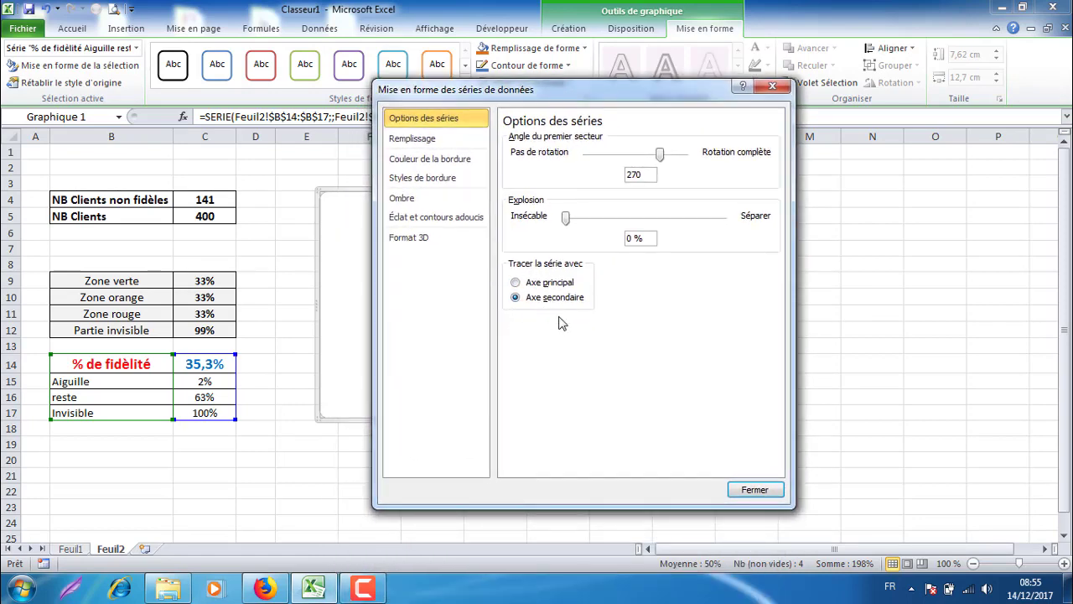
Close the series formatting and remove the fill from the pie's reste slice (Aucun remplissage).
left_click(754, 491)
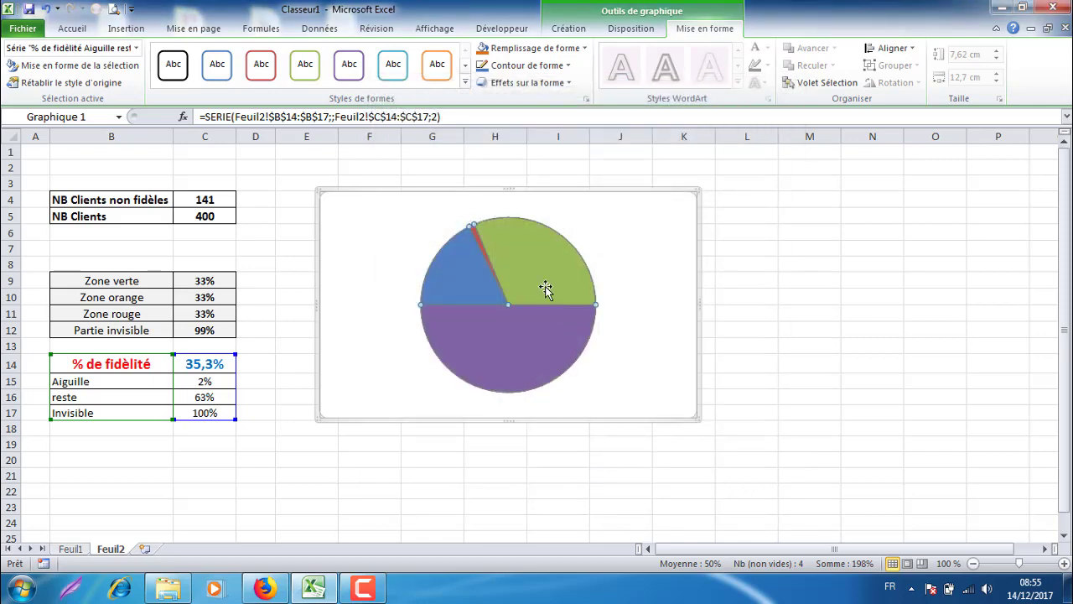
mouse_move(513, 360)
left_click(561, 267)
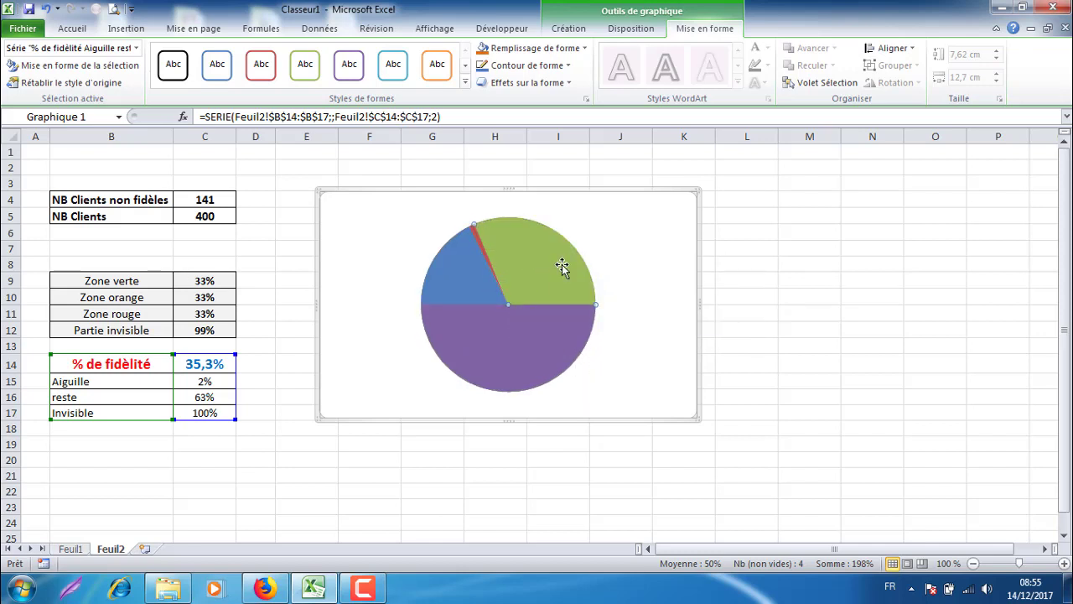
left_click(583, 48)
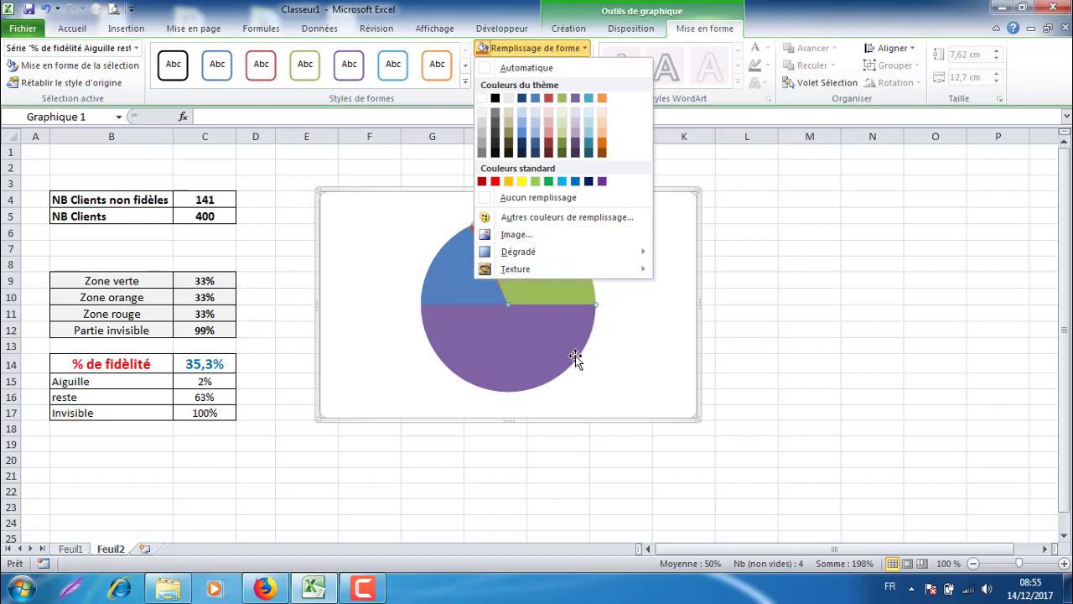
left_click(484, 198)
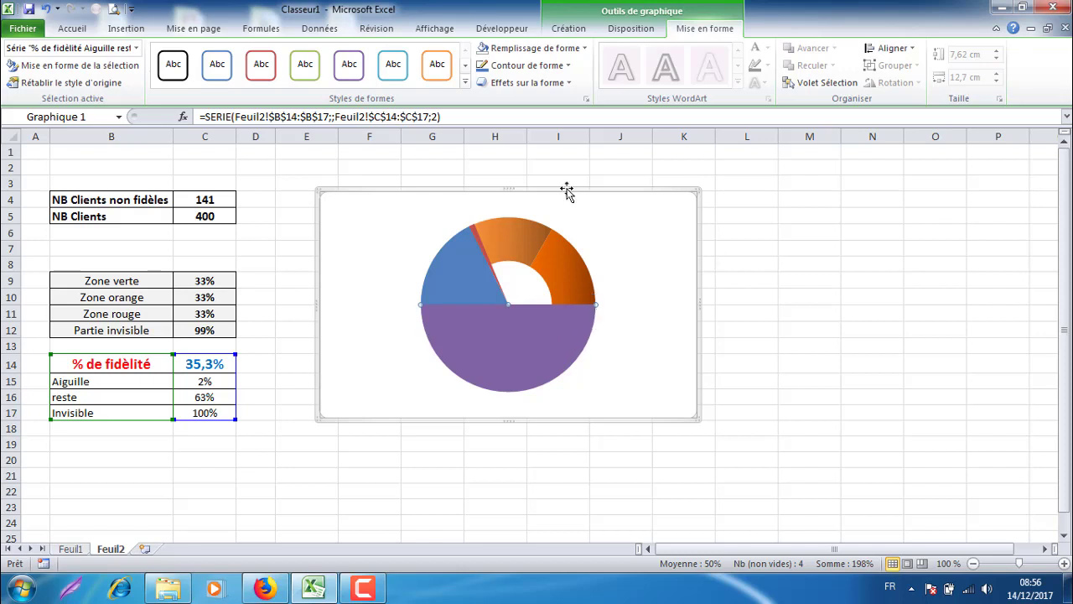
Remove the fill from the pie's lower half (Invisible) and from the % de fidélité slice.
left_click(585, 48)
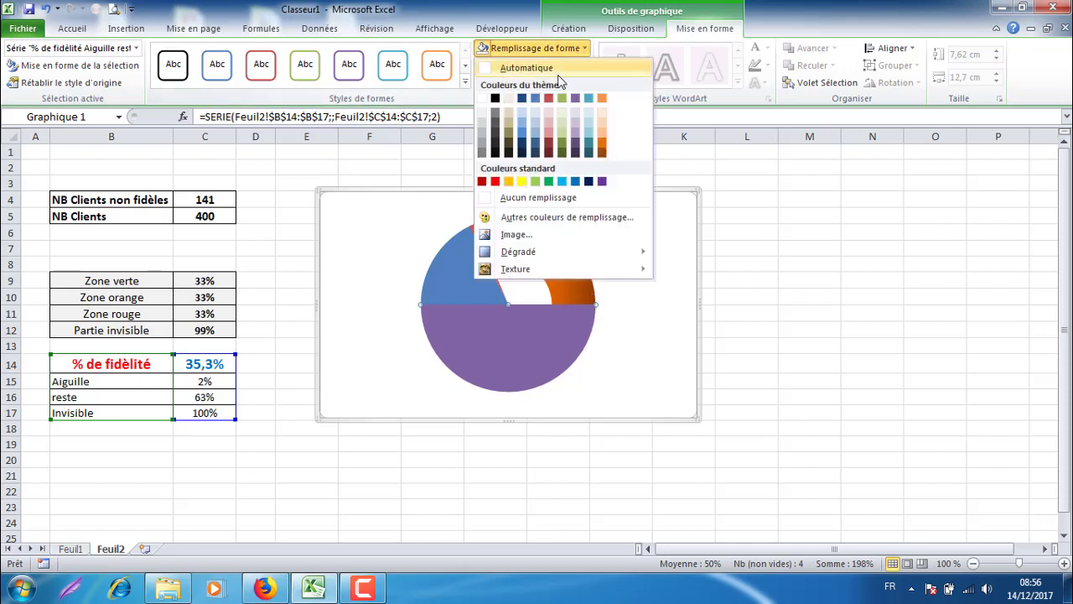
left_click(491, 198)
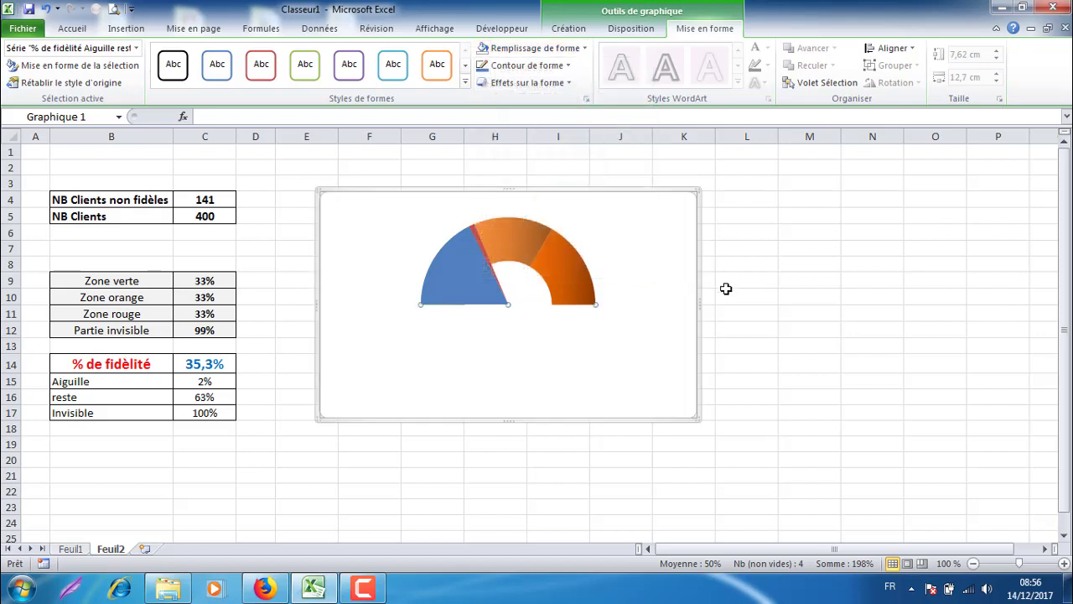
left_click(480, 285)
left_click(585, 49)
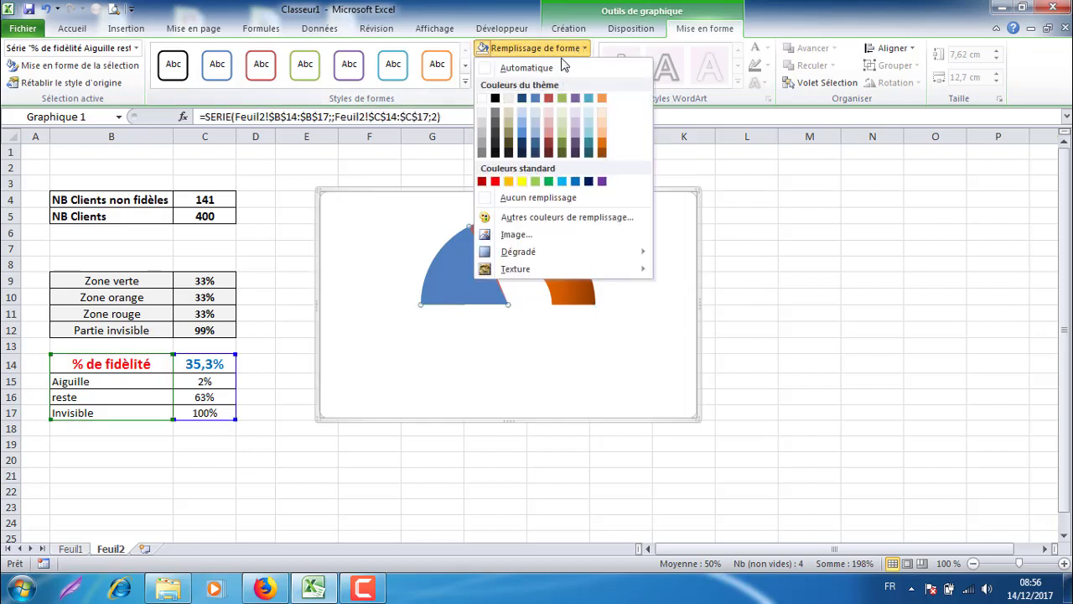
left_click(485, 202)
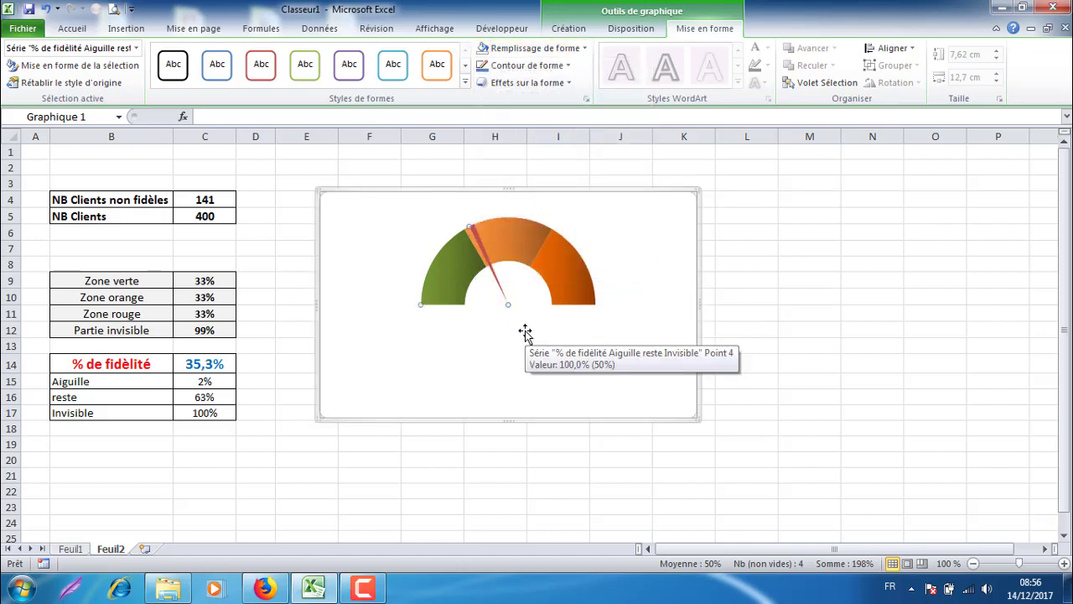
Fill the thin Aiguille slice of the pie with black so it serves as the needle.
left_click(480, 239)
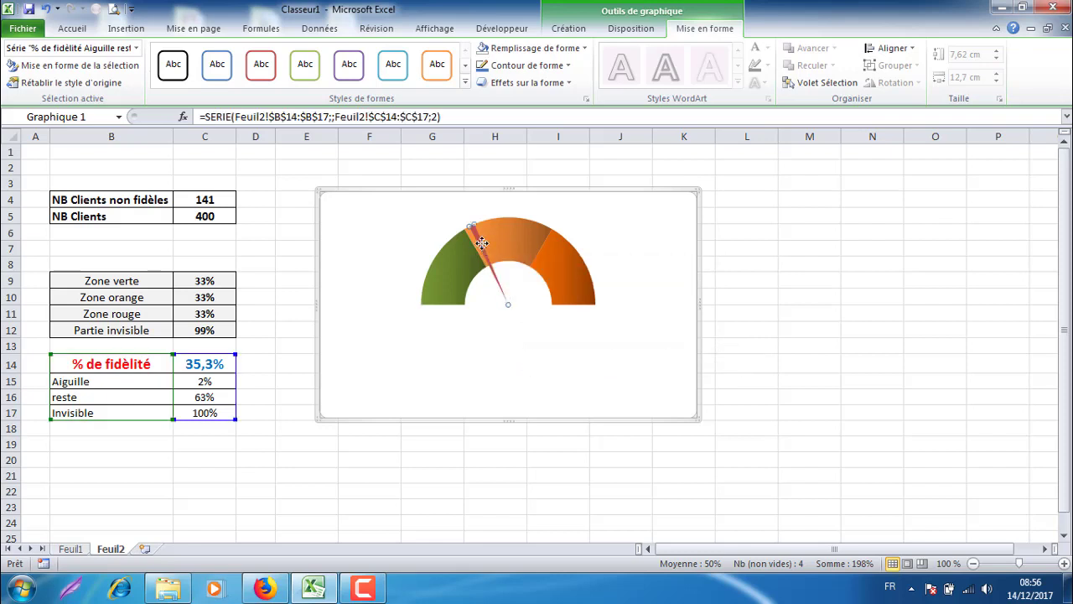
left_click(584, 49)
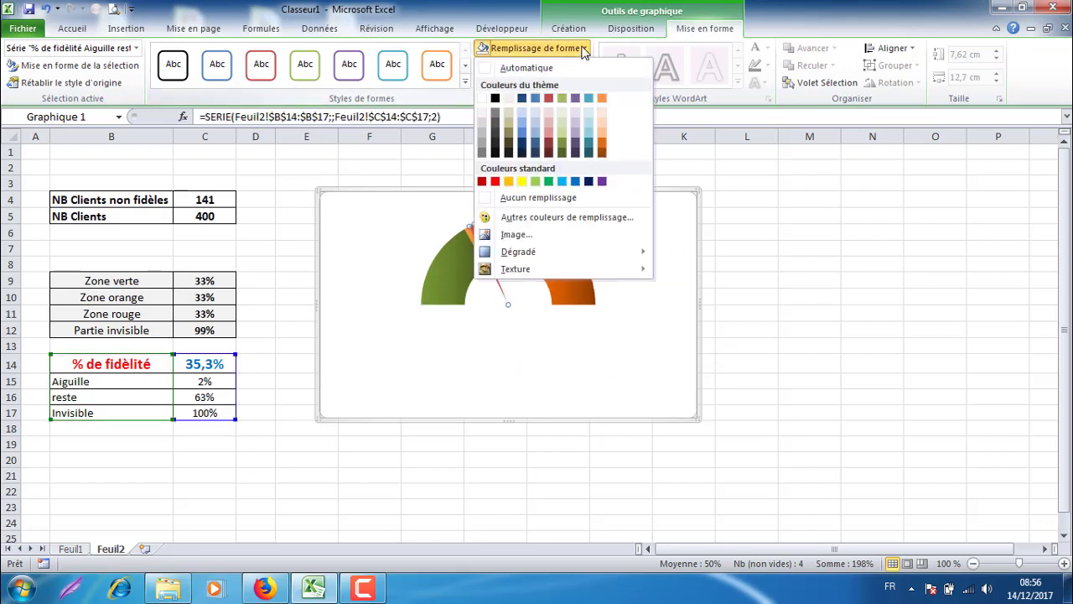
left_click(495, 99)
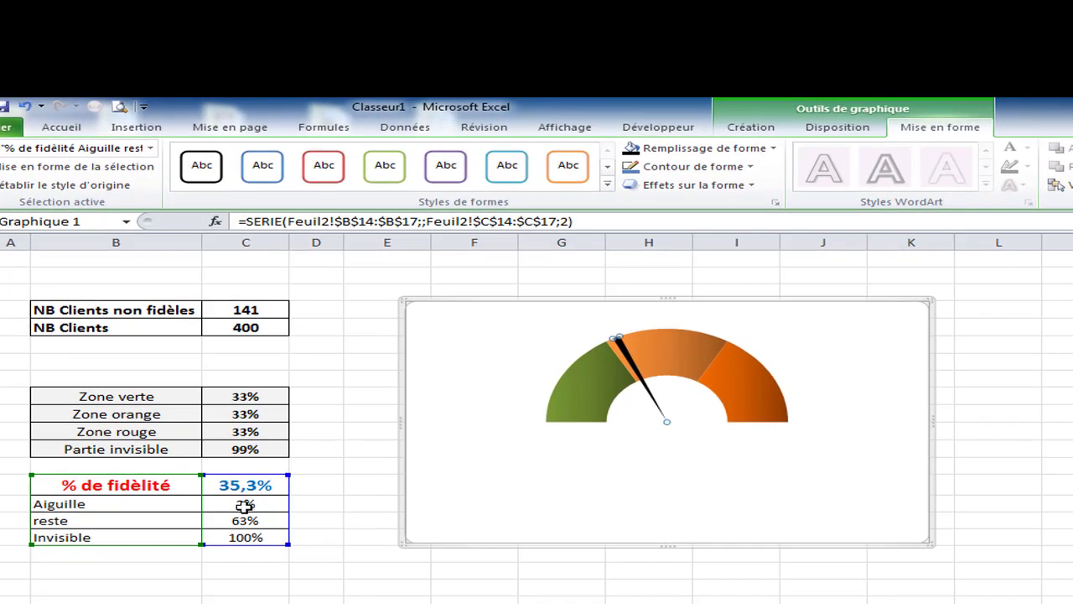
Try a wider needle by setting the Aiguille value in C15 to 3%.
left_click(244, 506)
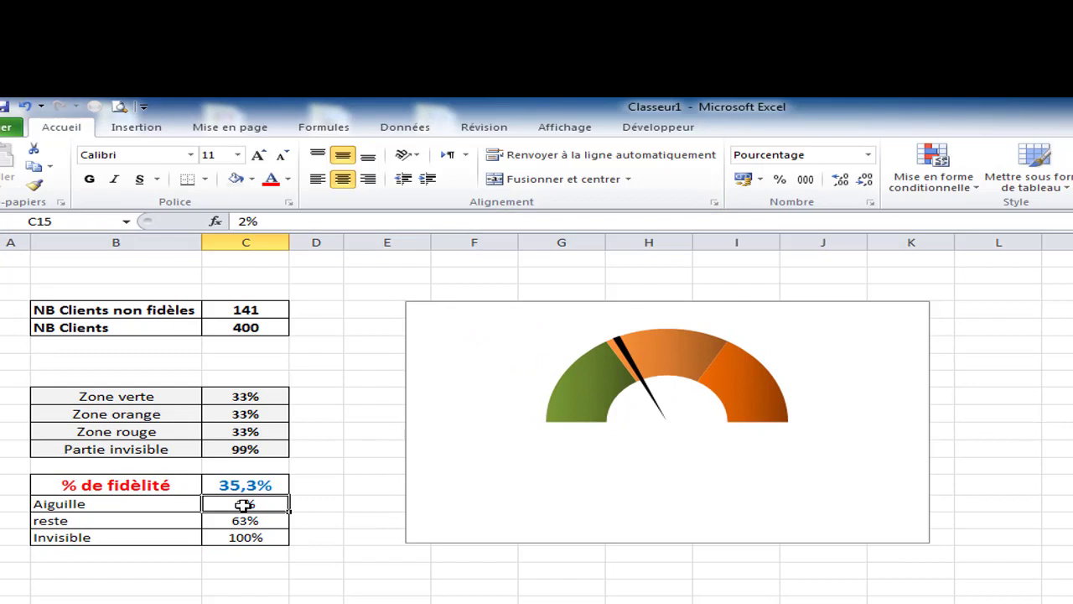
double_click(244, 505)
left_click_drag(244, 503, 210, 504)
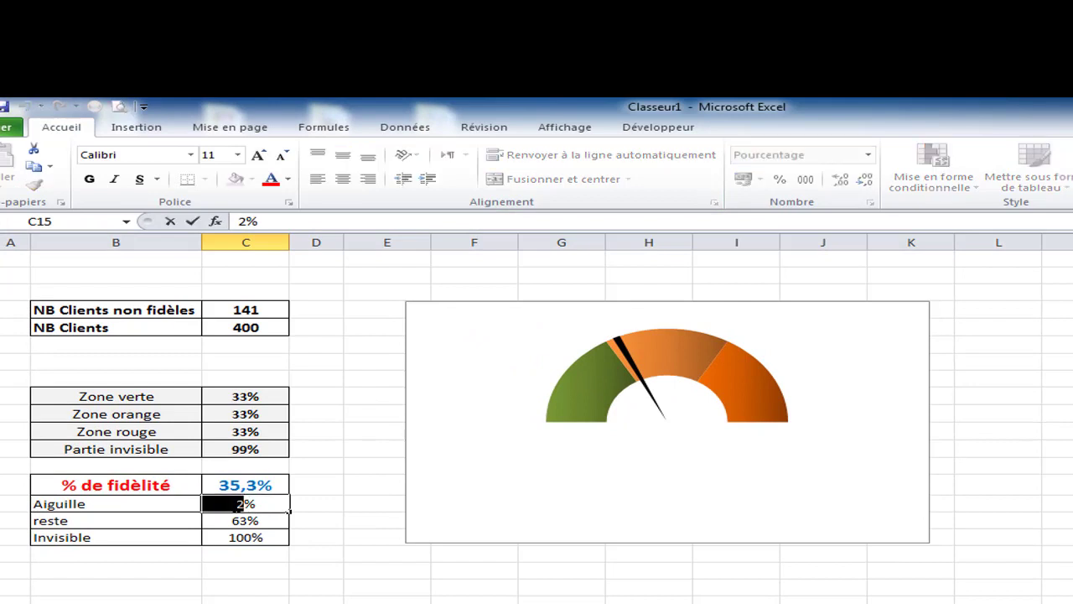
type("3")
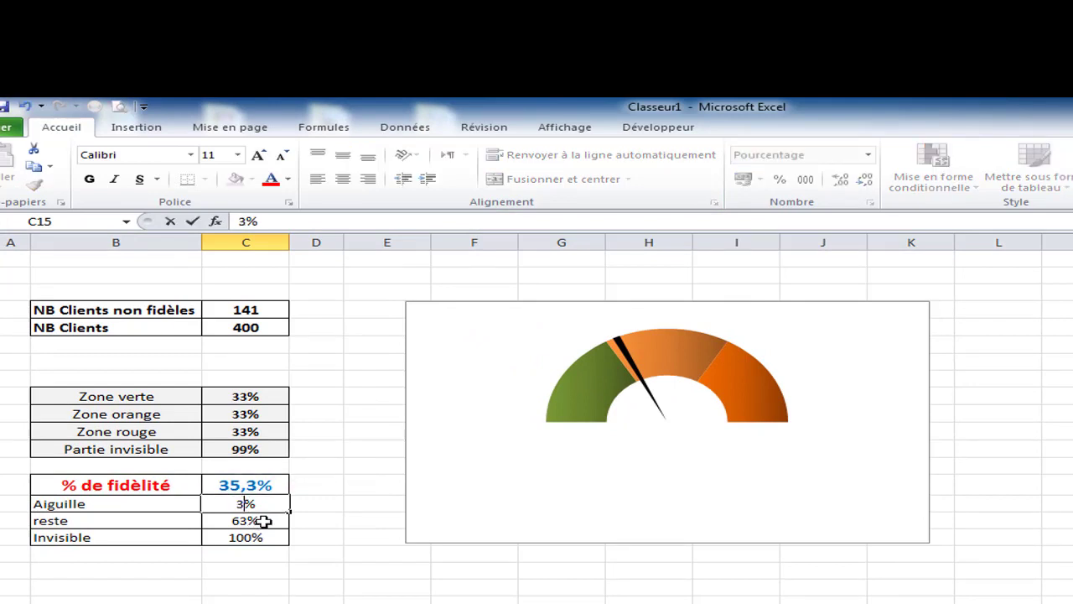
key("Return")
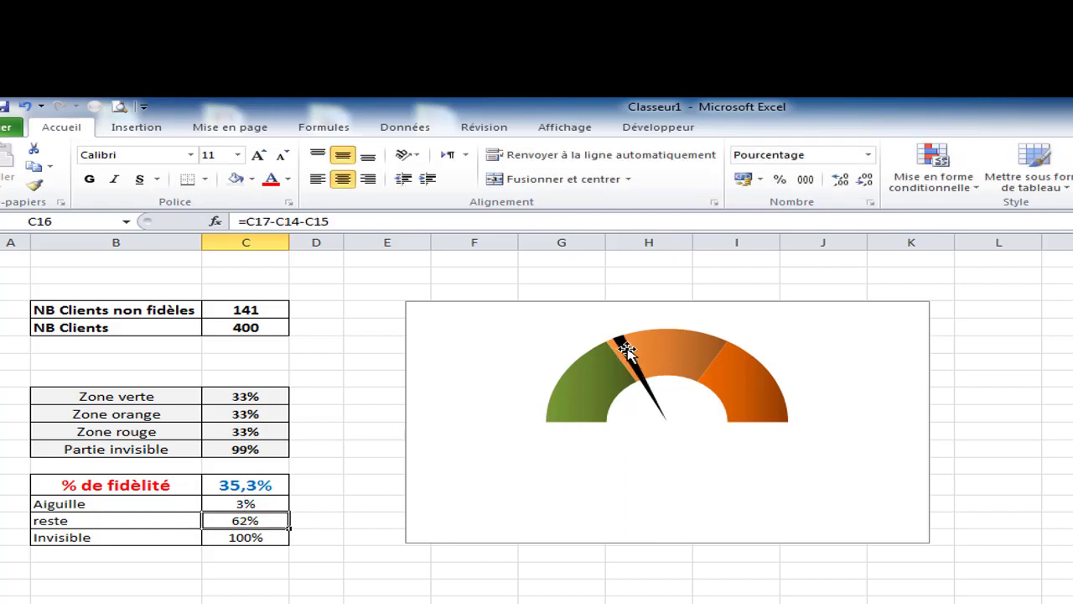
mouse_move(633, 355)
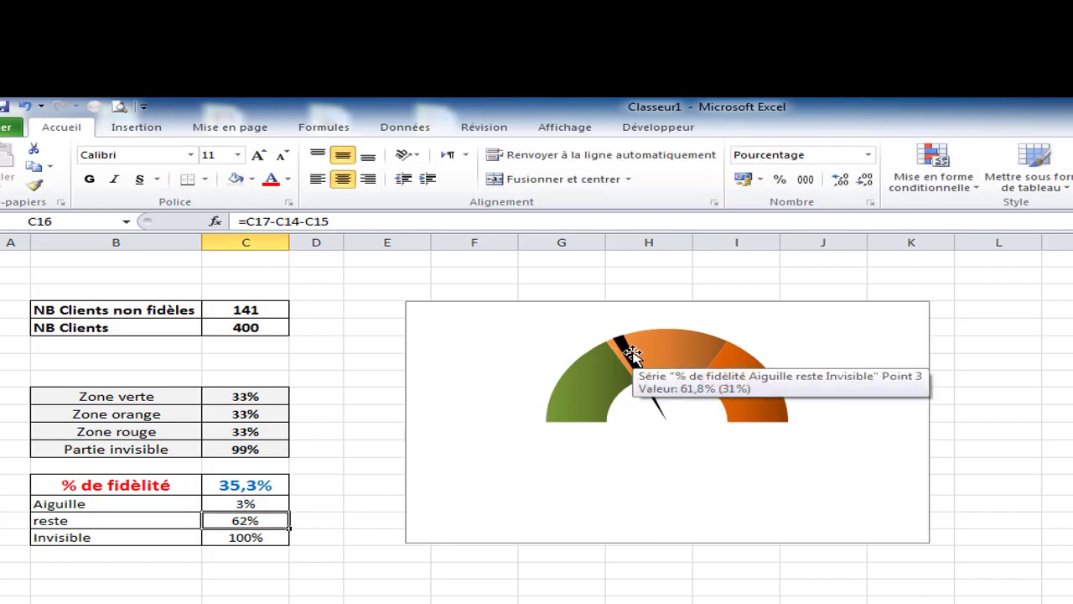
Try a thinner needle by setting the Aiguille value in C15 to 1%.
double_click(245, 503)
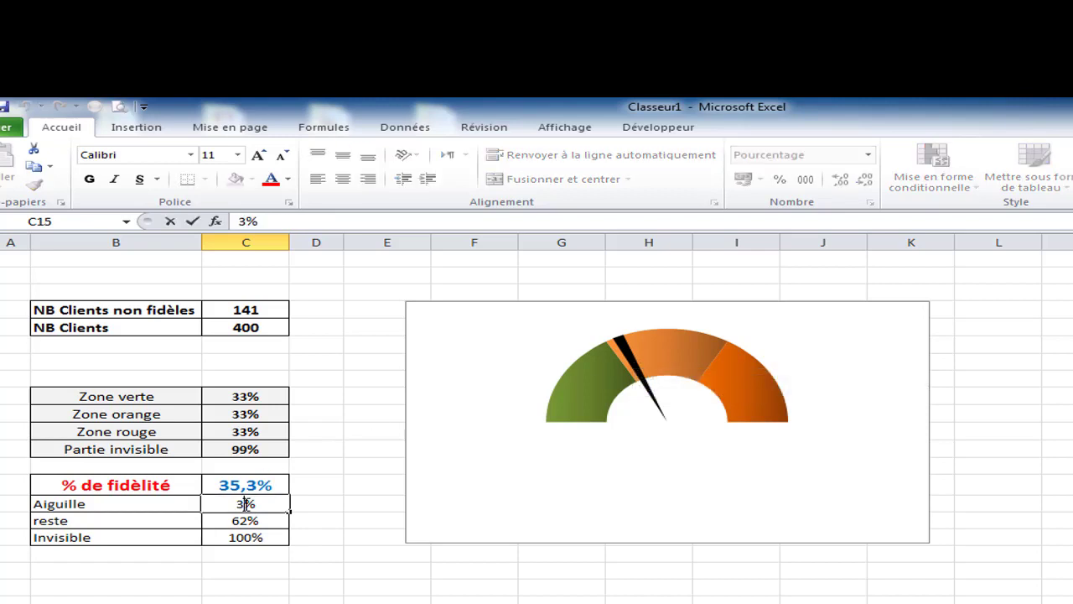
left_click_drag(244, 504, 204, 503)
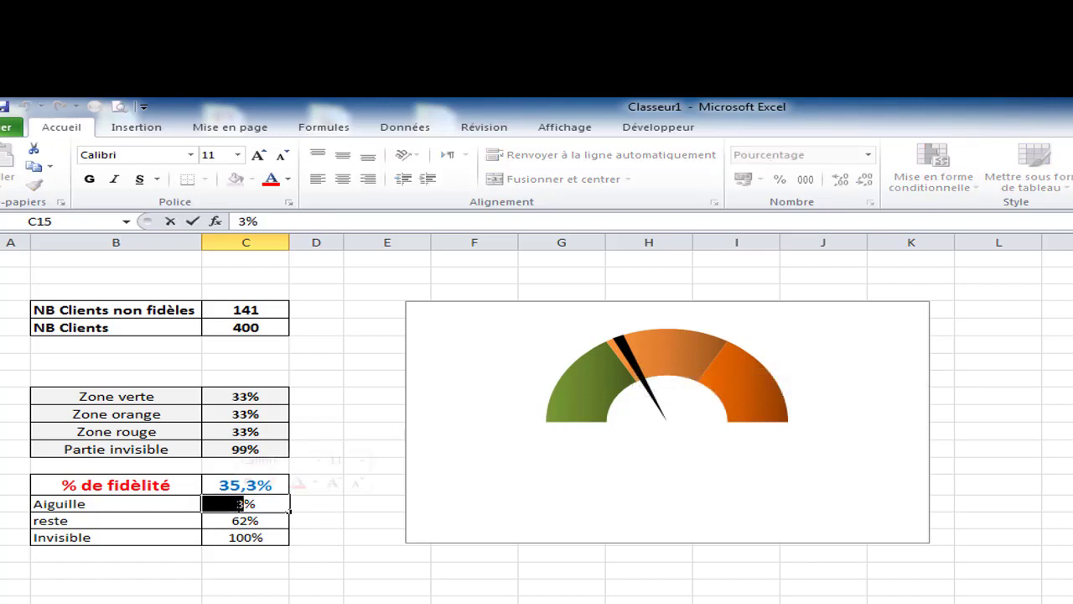
type("1")
key("Return")
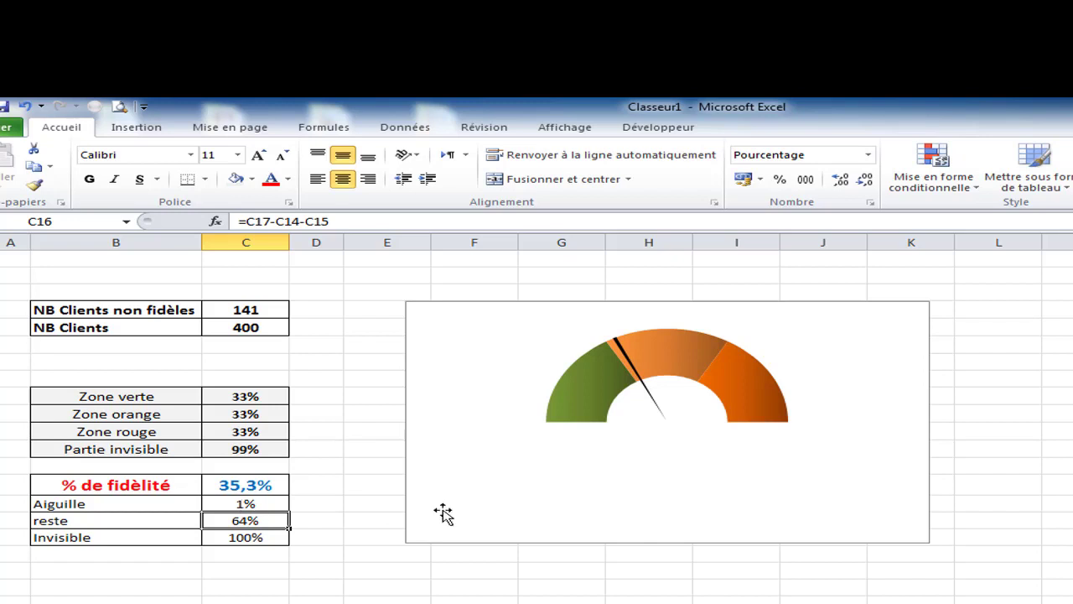
Set the Aiguille value in C15 back to 2%.
left_click(243, 503)
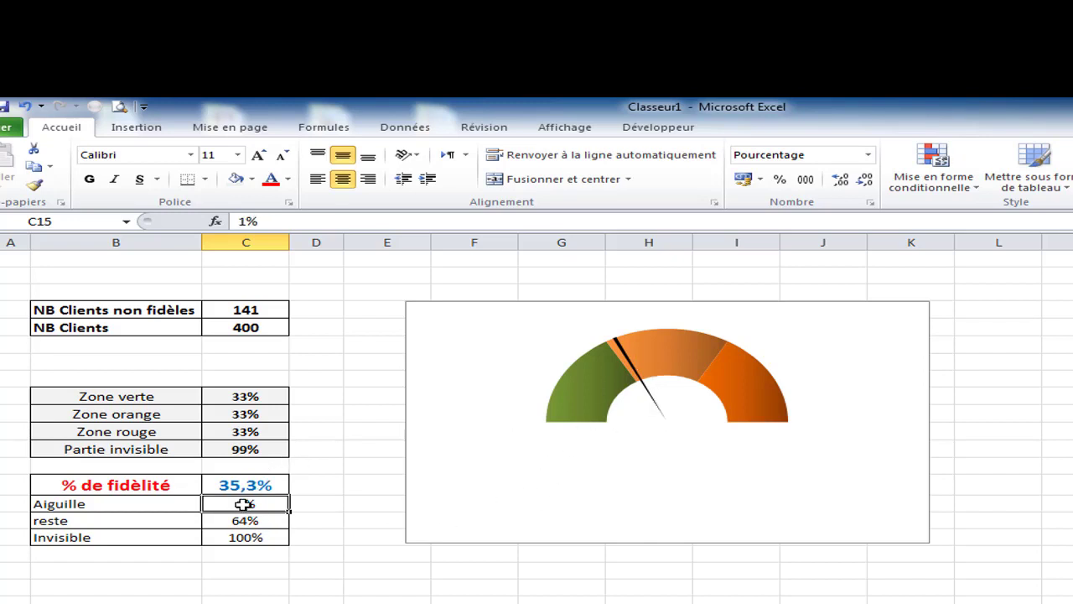
double_click(243, 503)
left_click_drag(243, 503, 205, 503)
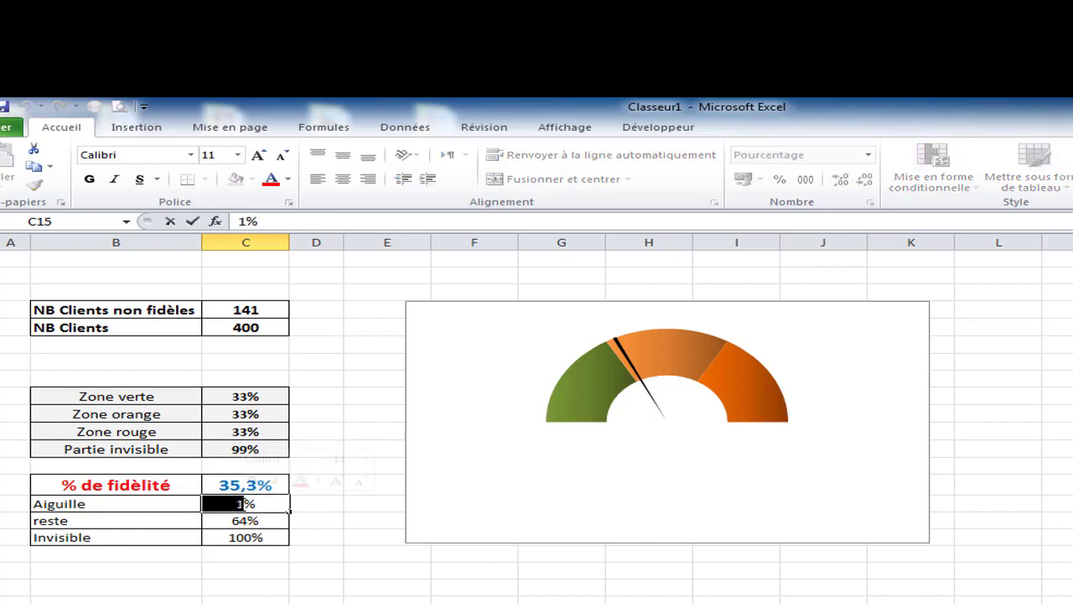
type("2")
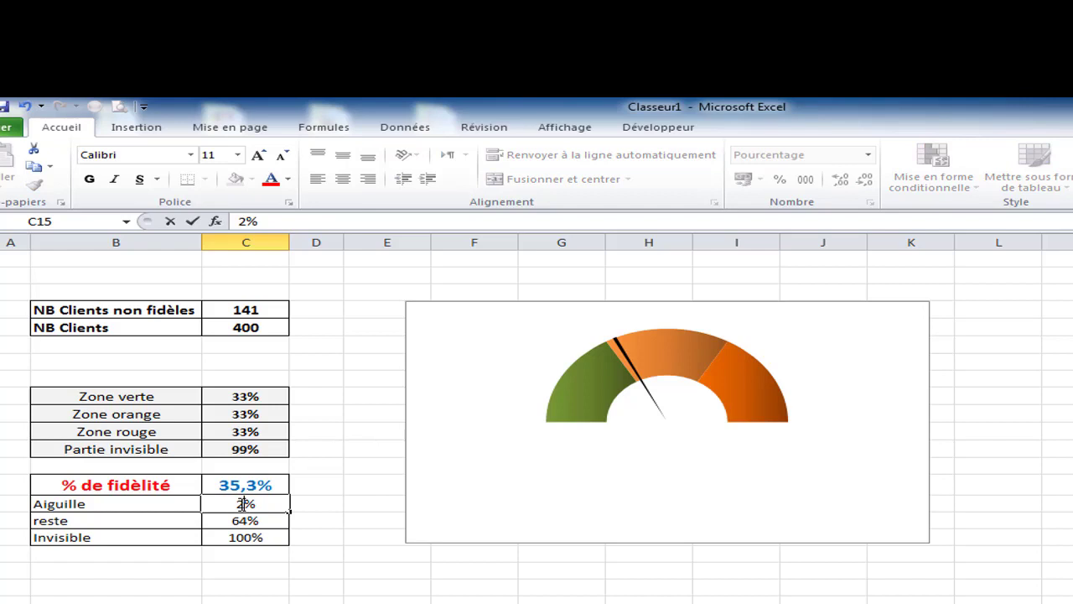
key("Return")
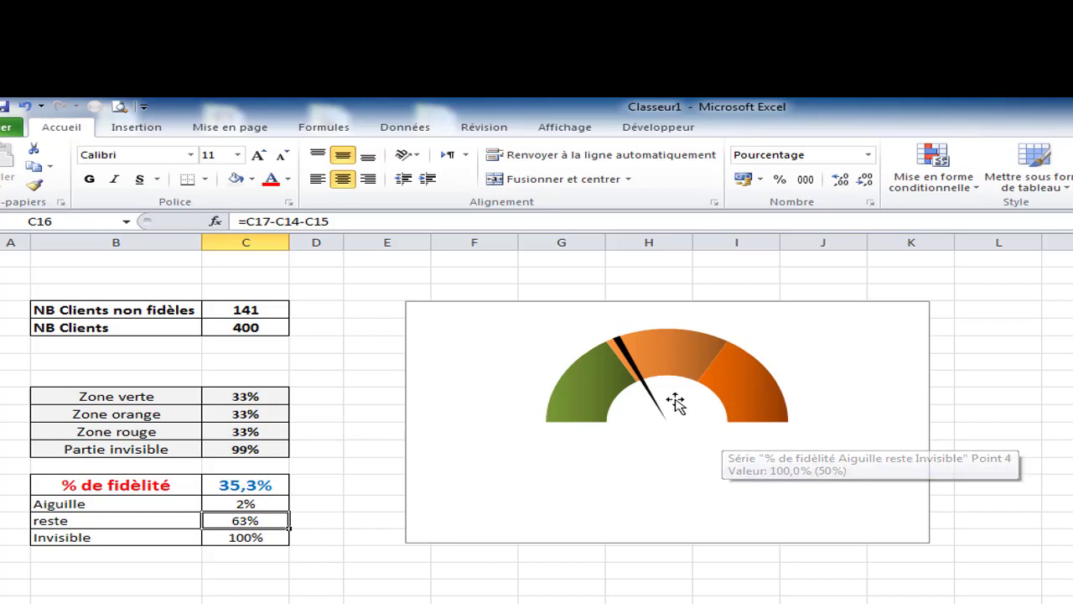
Select only the black needle slice of the pie series and add a data label to it.
left_click(630, 359)
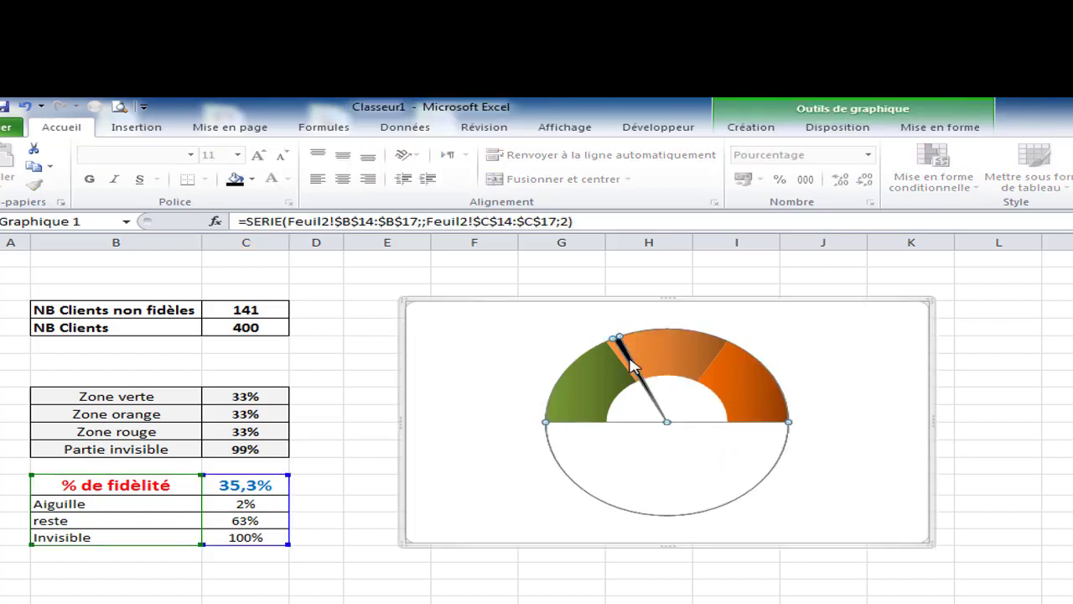
left_click(629, 359)
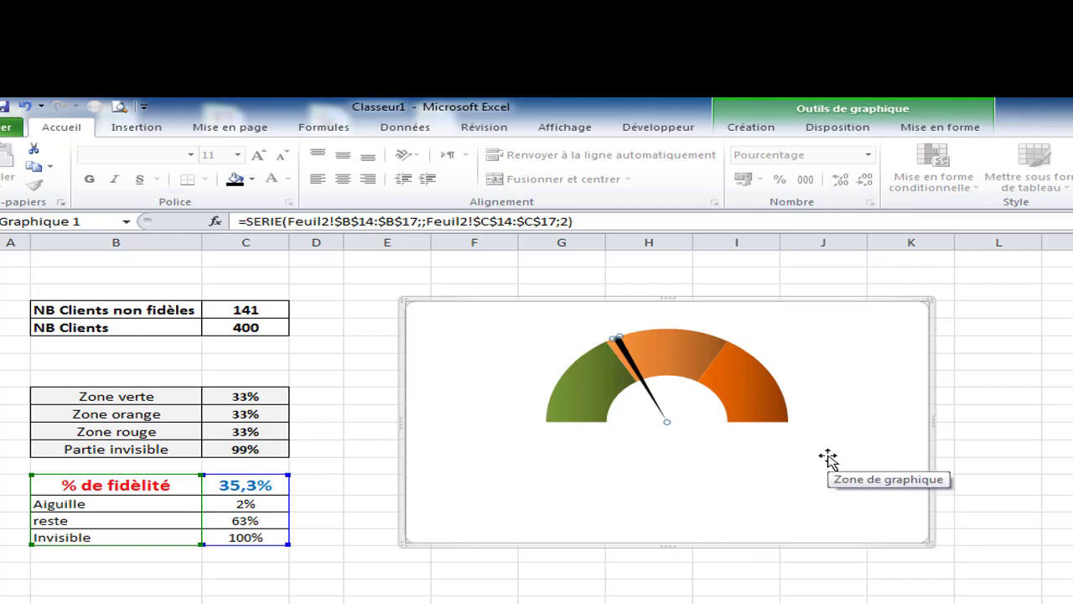
right_click(631, 363)
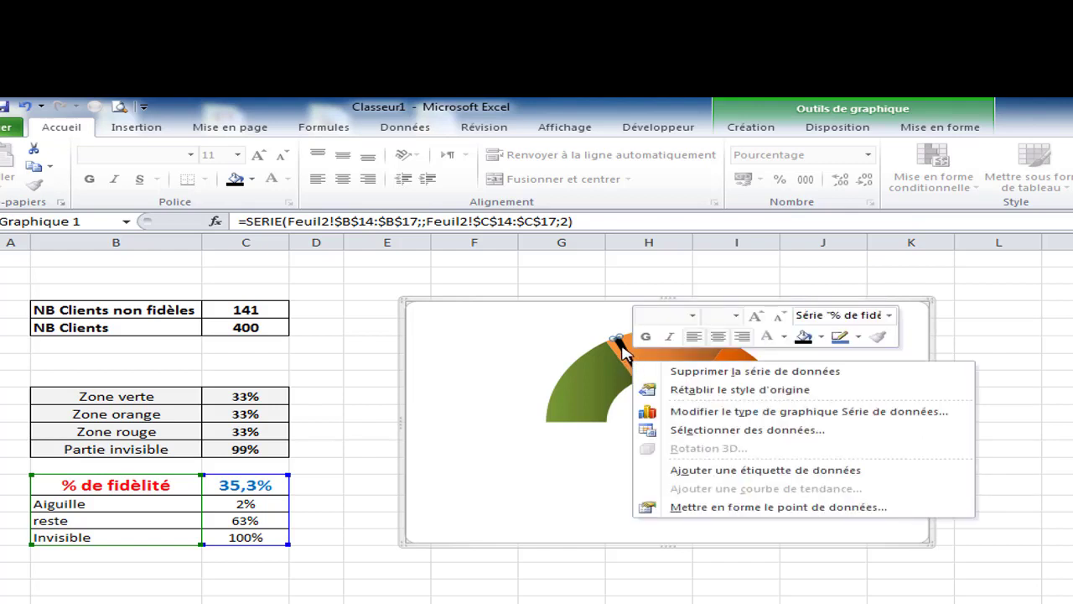
right_click(624, 348)
key("Escape")
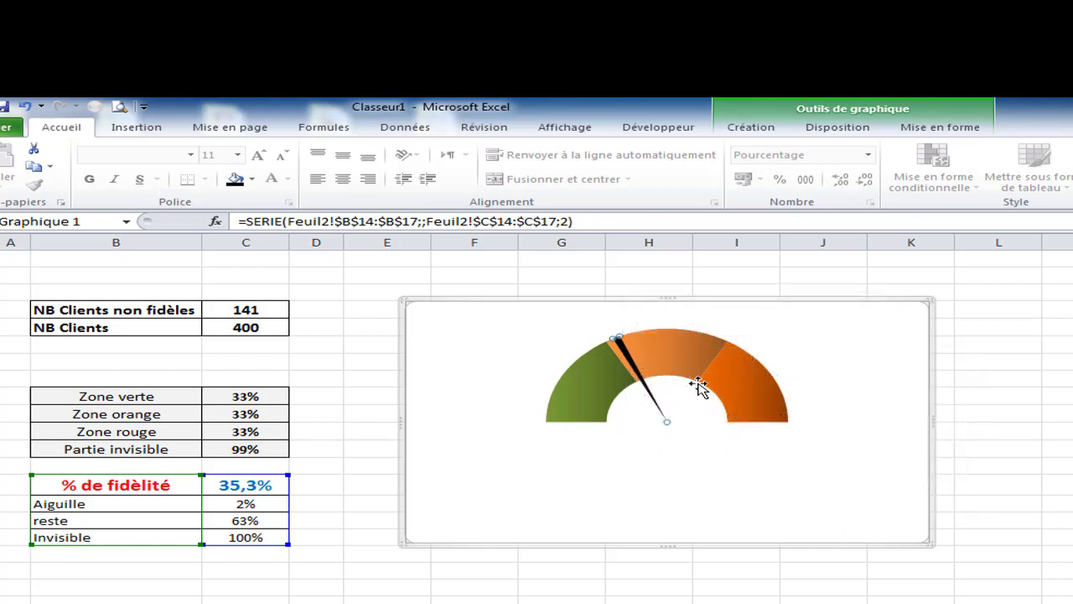
right_click(618, 344)
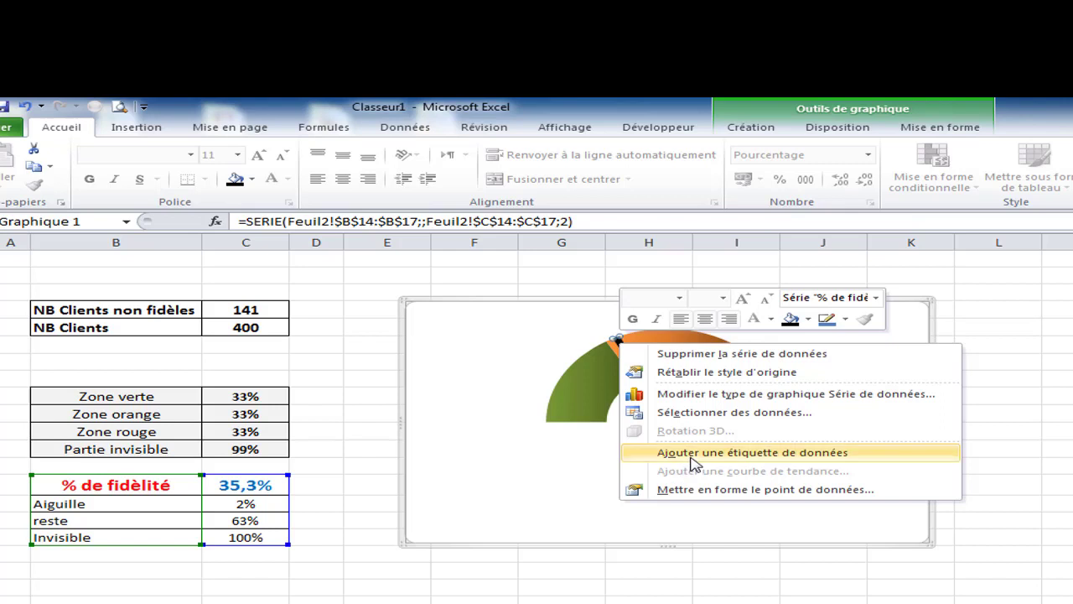
left_click(638, 453)
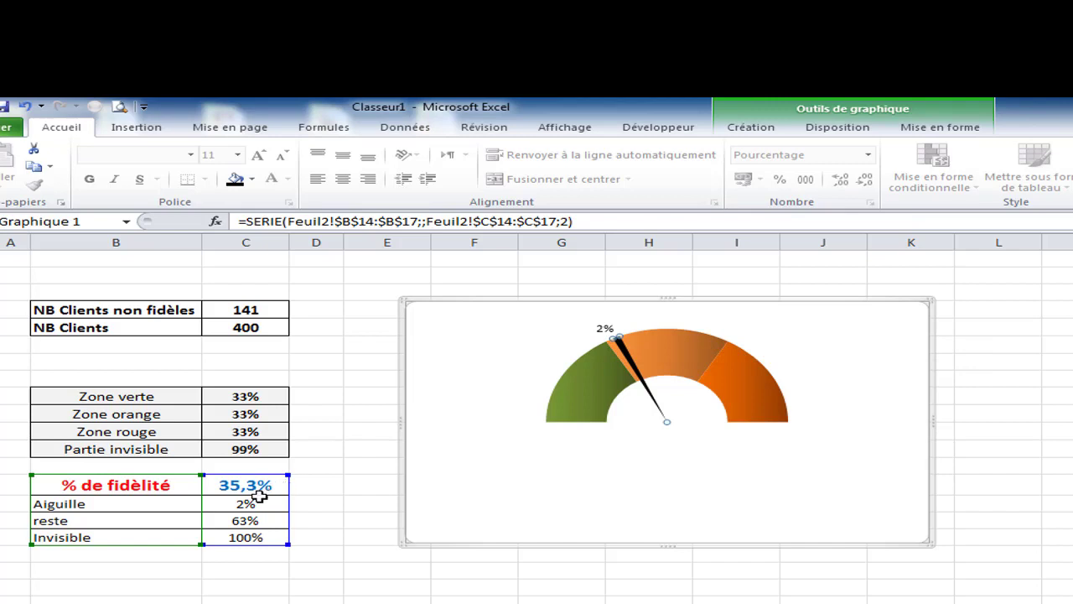
Link the needle's data label to the loyalty percentage in cell C14 with the formula =Feuil2!$C$14.
left_click(605, 330)
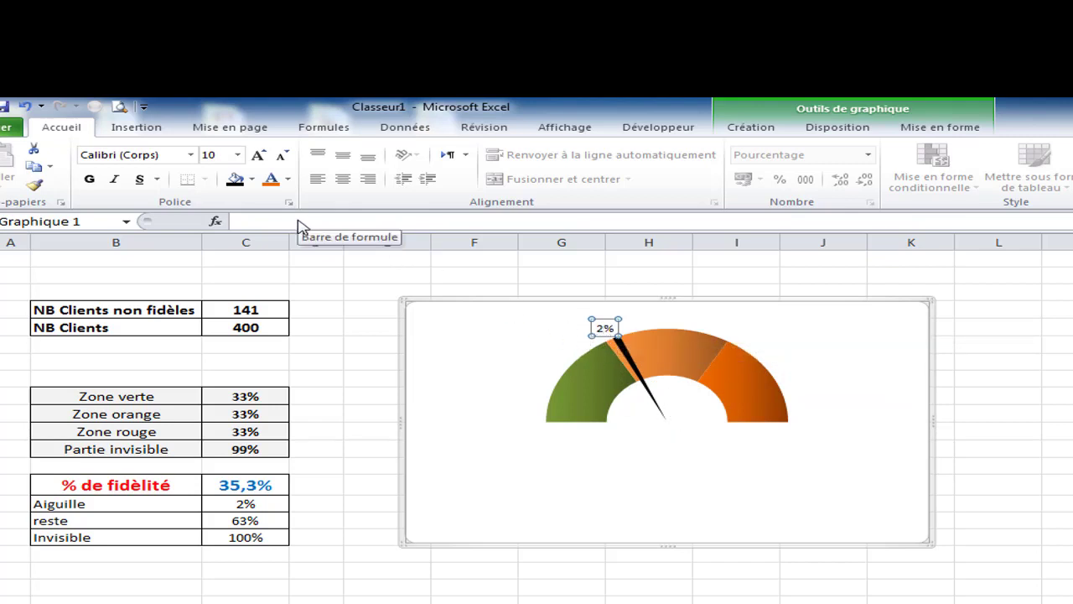
left_click(606, 332)
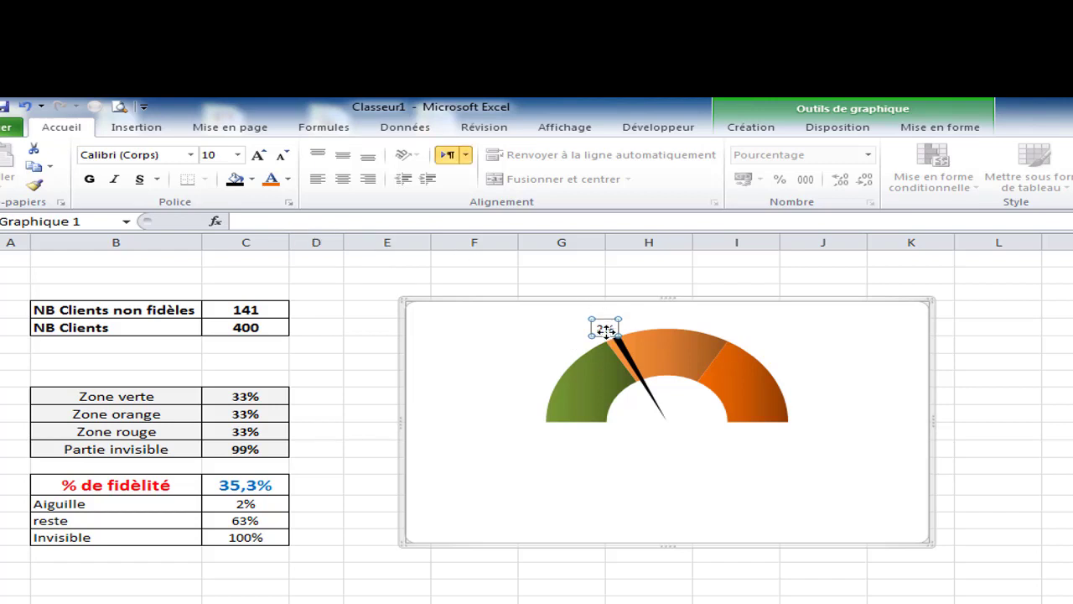
left_click(264, 224)
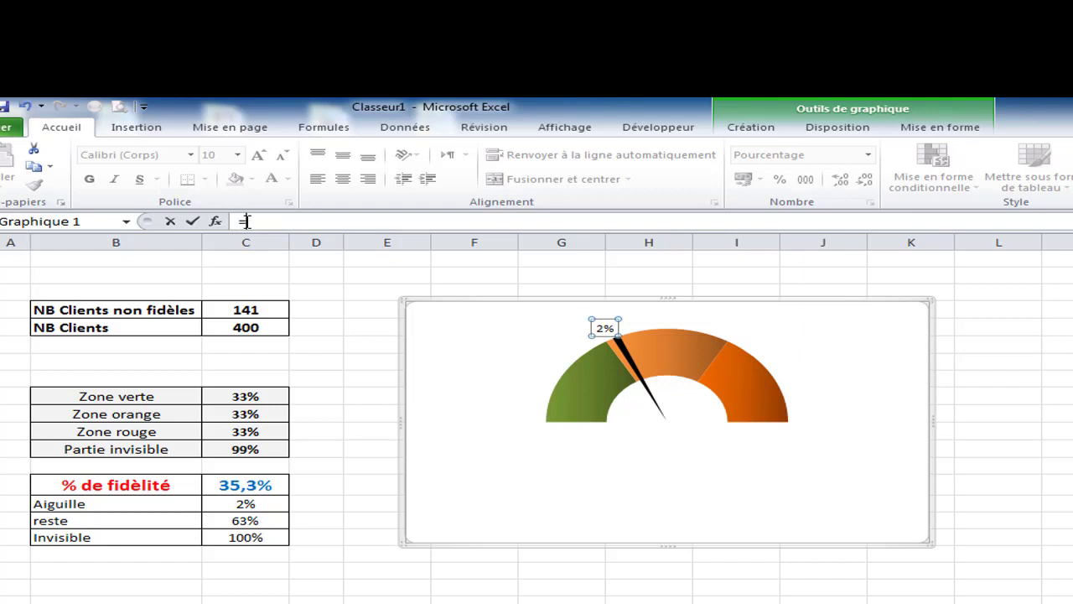
left_click(255, 486)
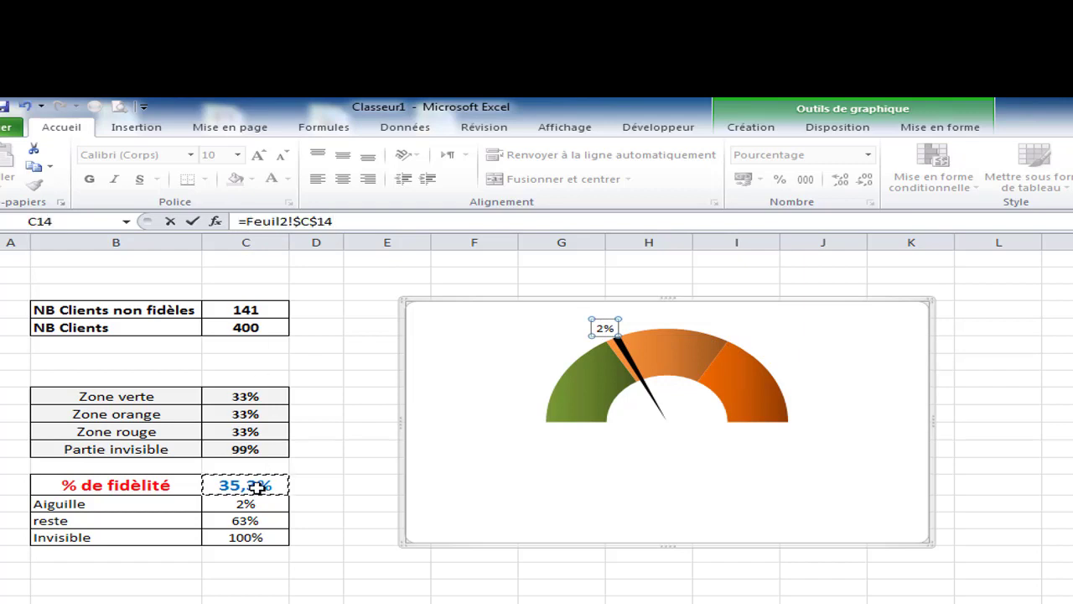
key("Return")
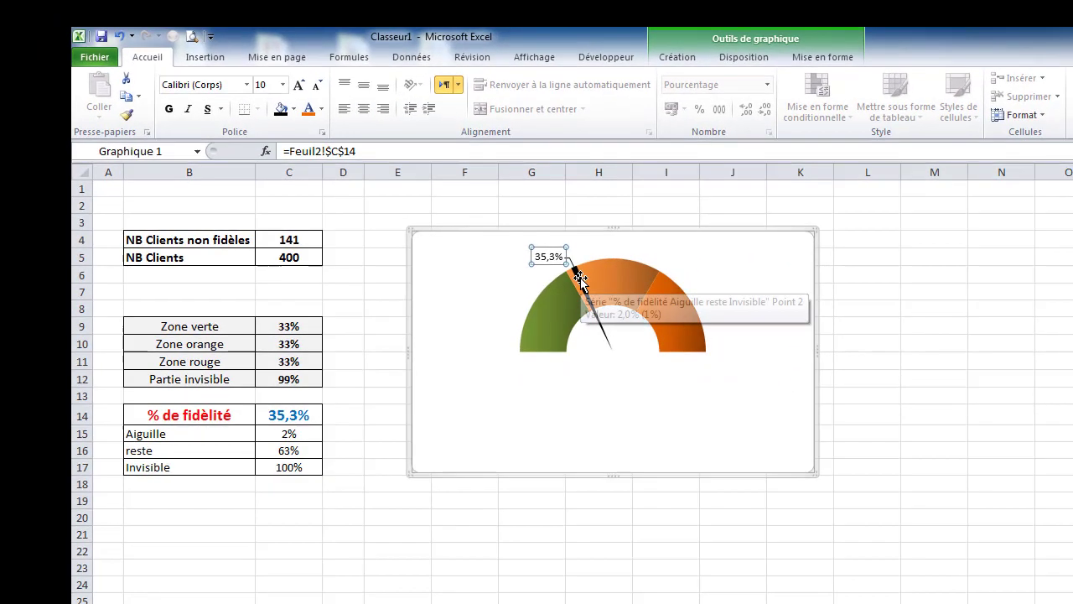
Set the position of the needle's data label to outside end (Bord extérieur).
left_click(625, 270)
left_click(580, 279)
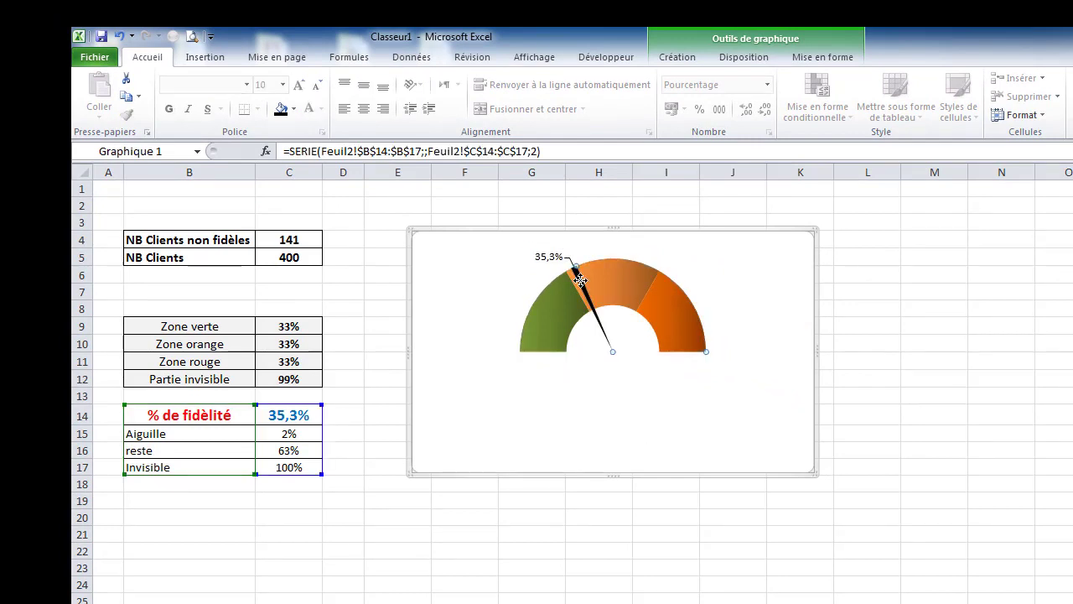
right_click(580, 279)
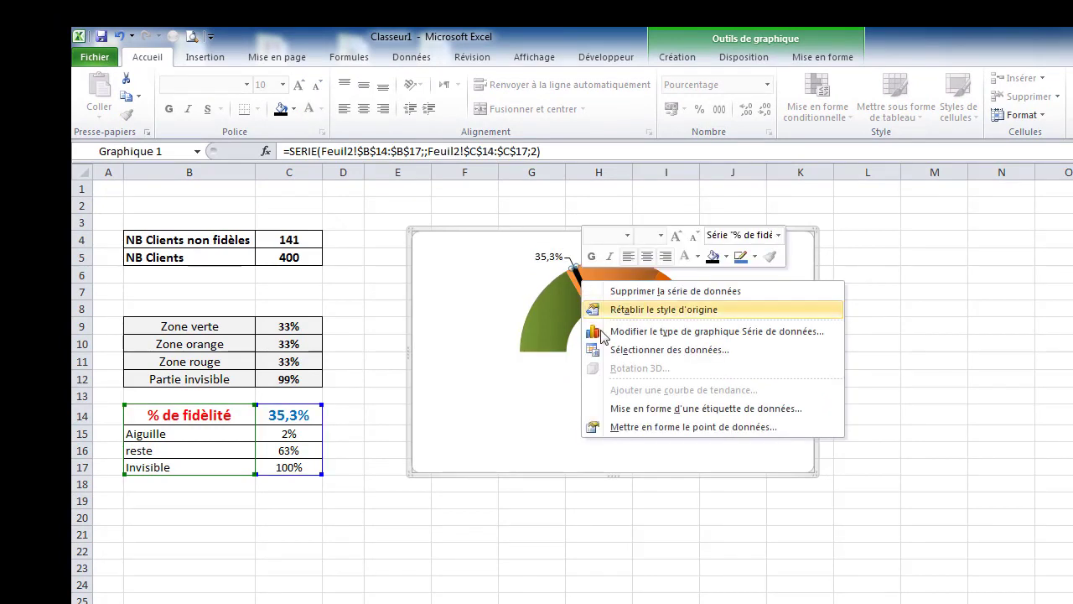
left_click(634, 410)
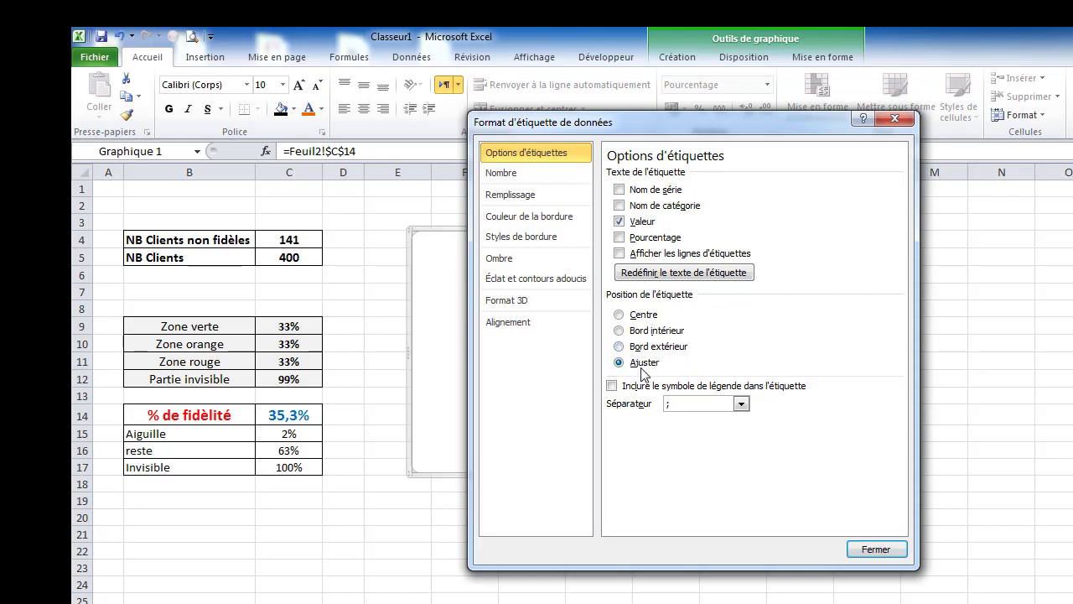
left_click_drag(658, 124, 822, 155)
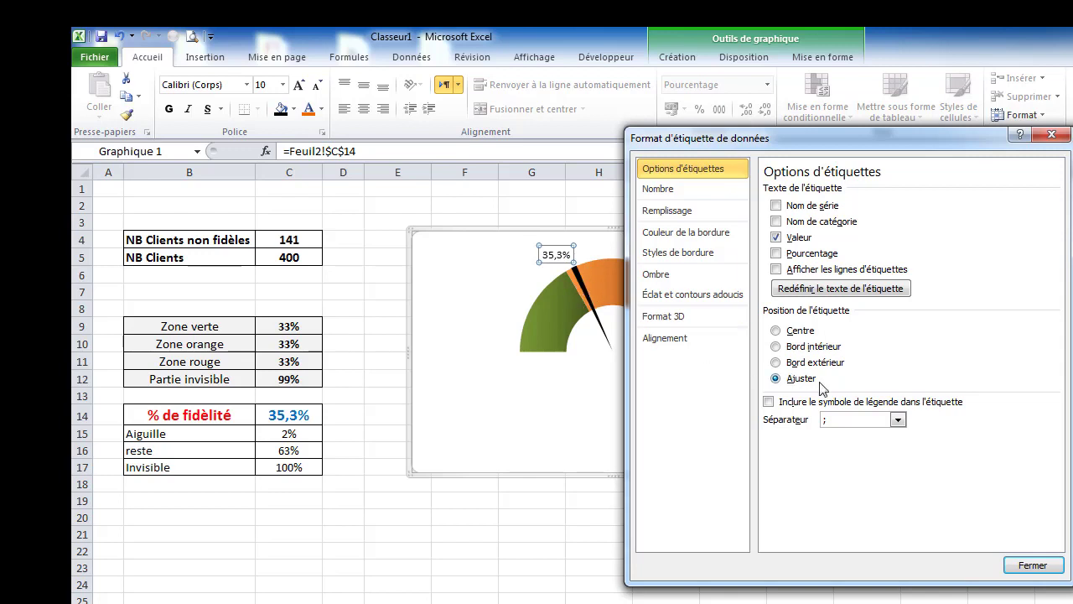
left_click(776, 363)
mouse_move(581, 283)
left_click(1032, 566)
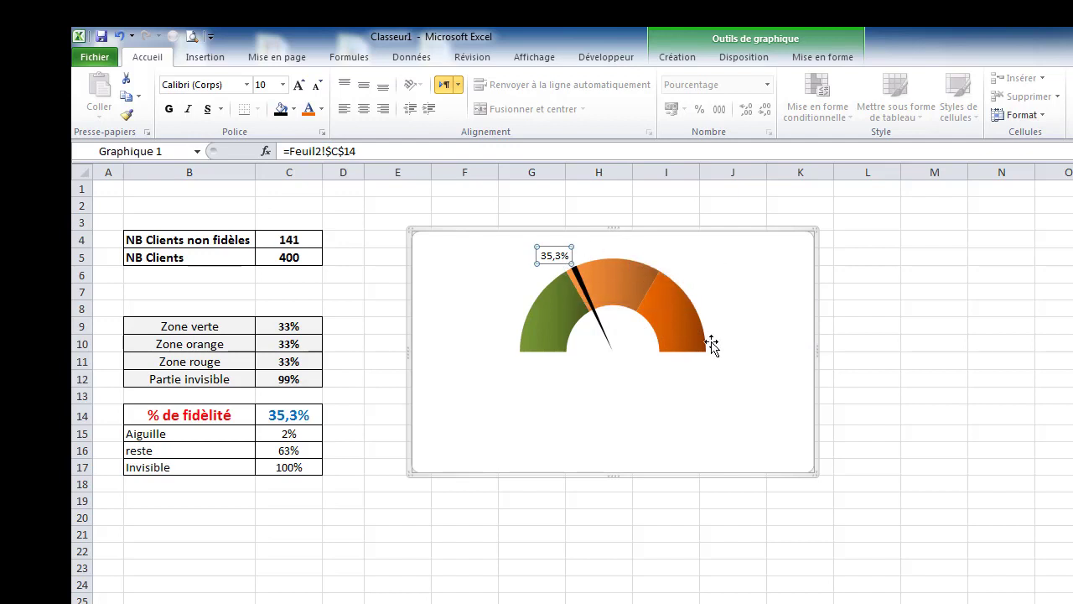
Test the gauge by setting NB Clients non fidèles in C4 to 40.
left_click(293, 241)
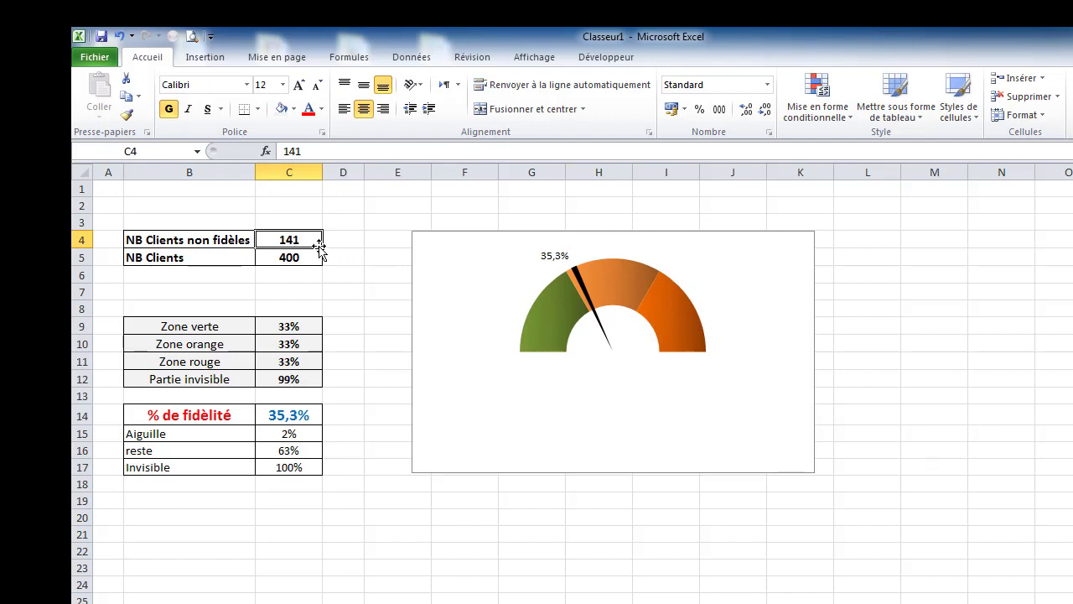
type("40")
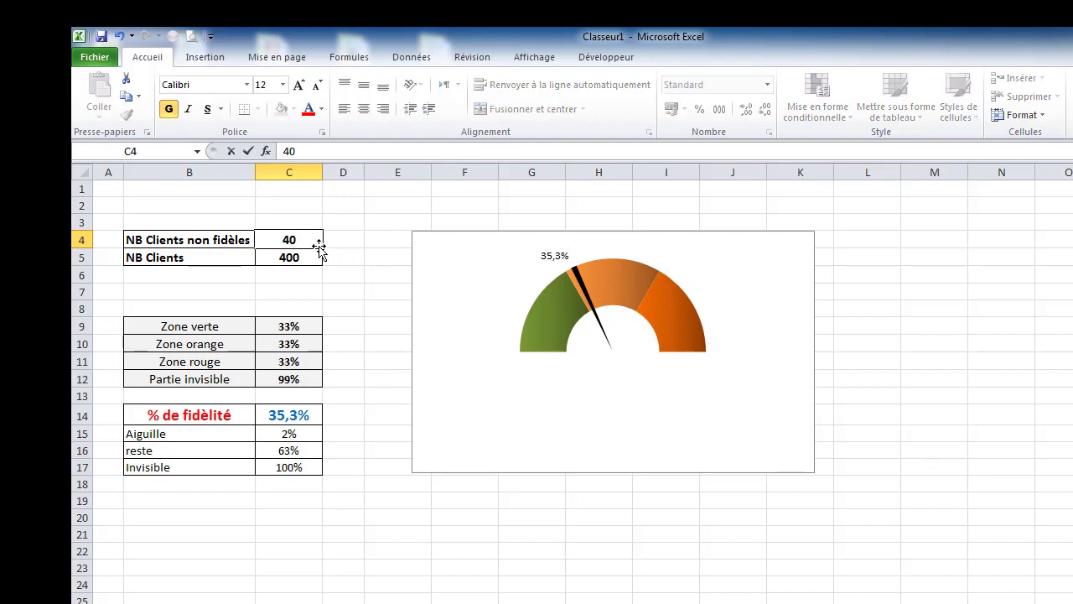
key("Return")
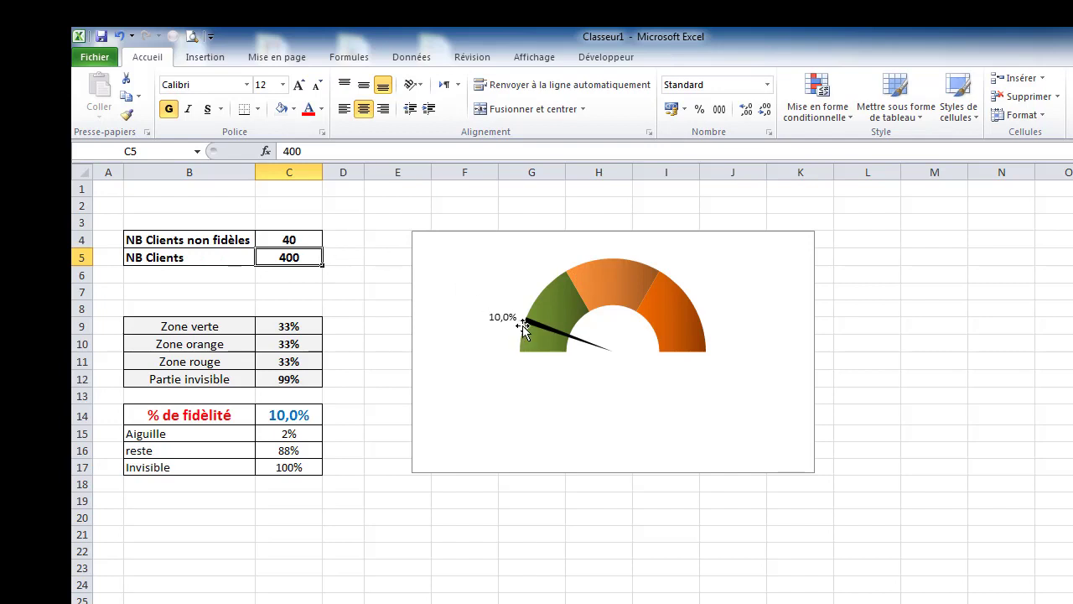
Set NB Clients non fidèles in C4 to 200 and check the needle's position on the gauge.
left_click(288, 241)
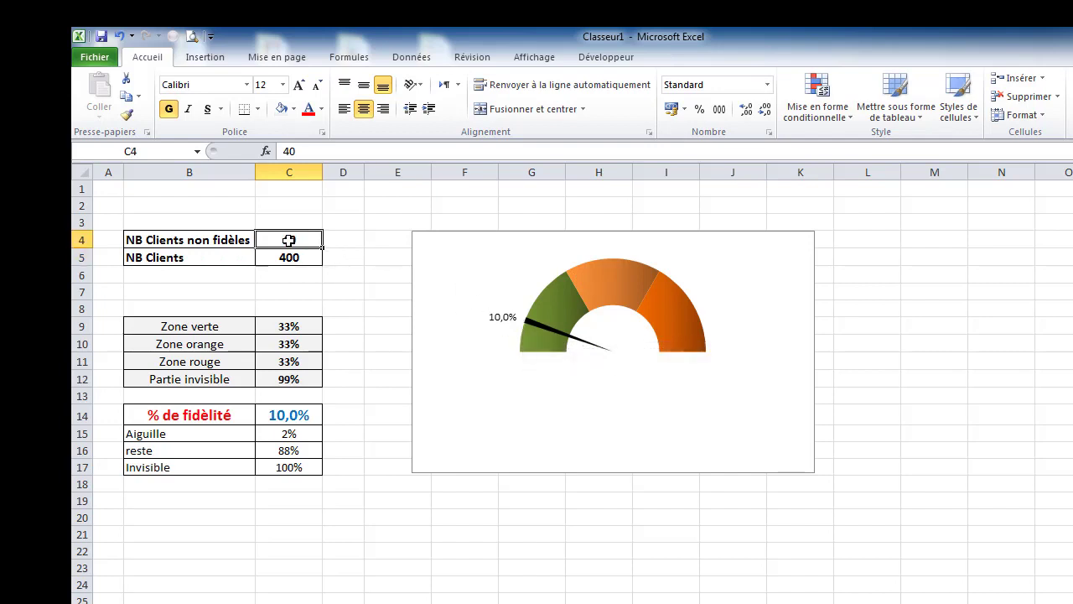
type("2")
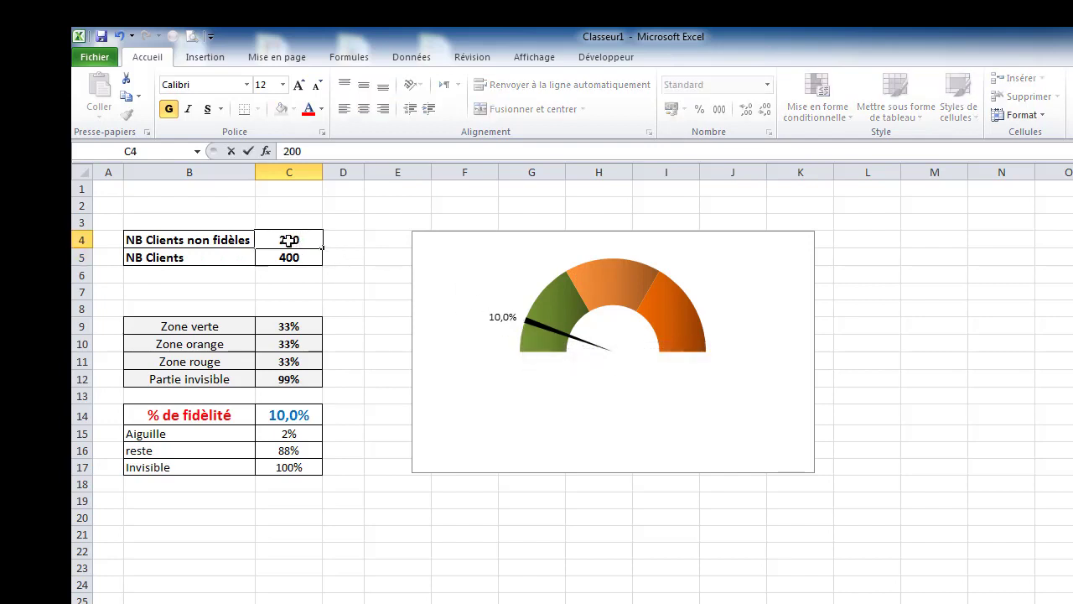
type("00")
key("Return")
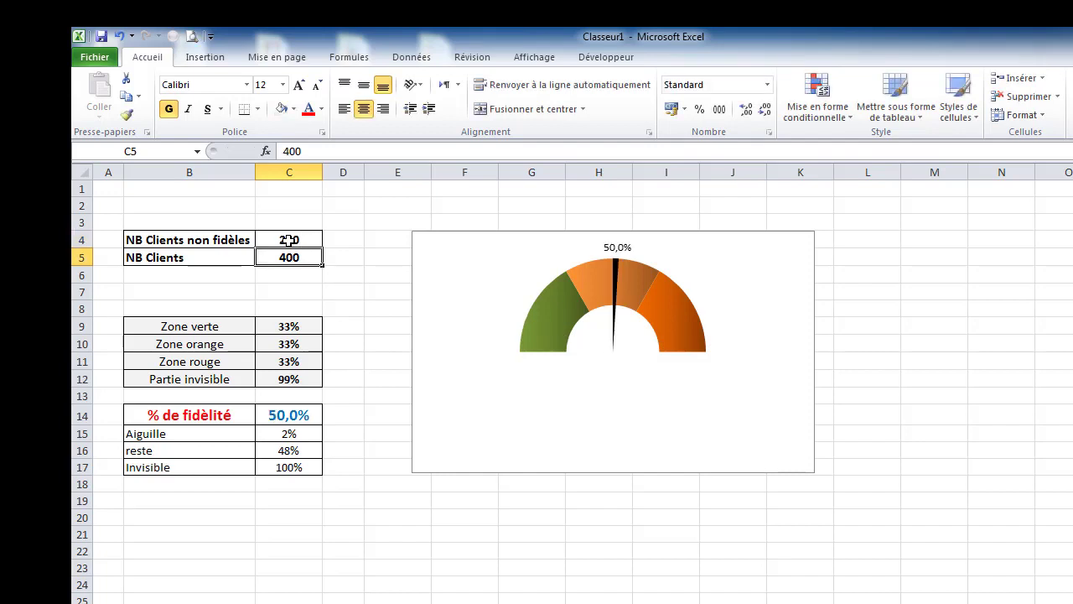
mouse_move(630, 279)
mouse_move(711, 325)
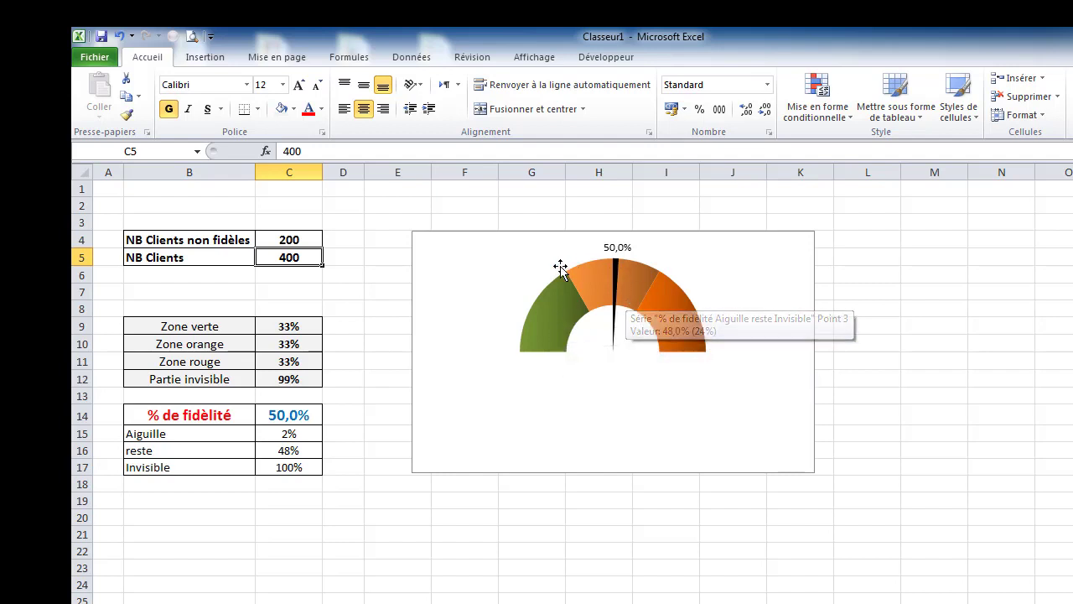
mouse_move(521, 336)
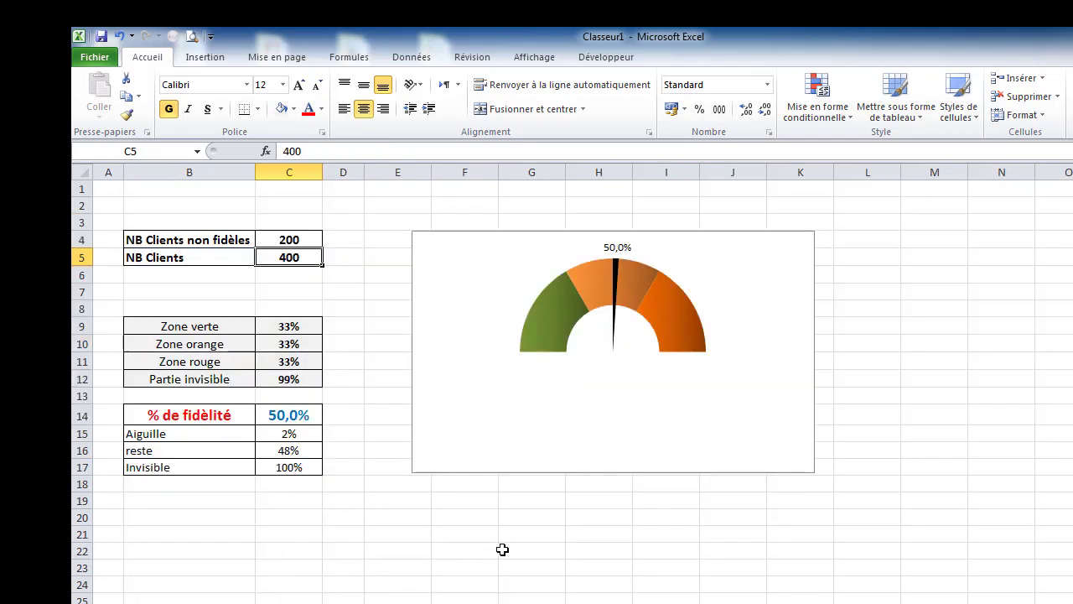
Move the whole gauge chart aside to the free cells from column K onward, starting around row 8.
left_click(615, 473)
left_click_drag(616, 474, 668, 478)
left_click_drag(736, 474, 1046, 561)
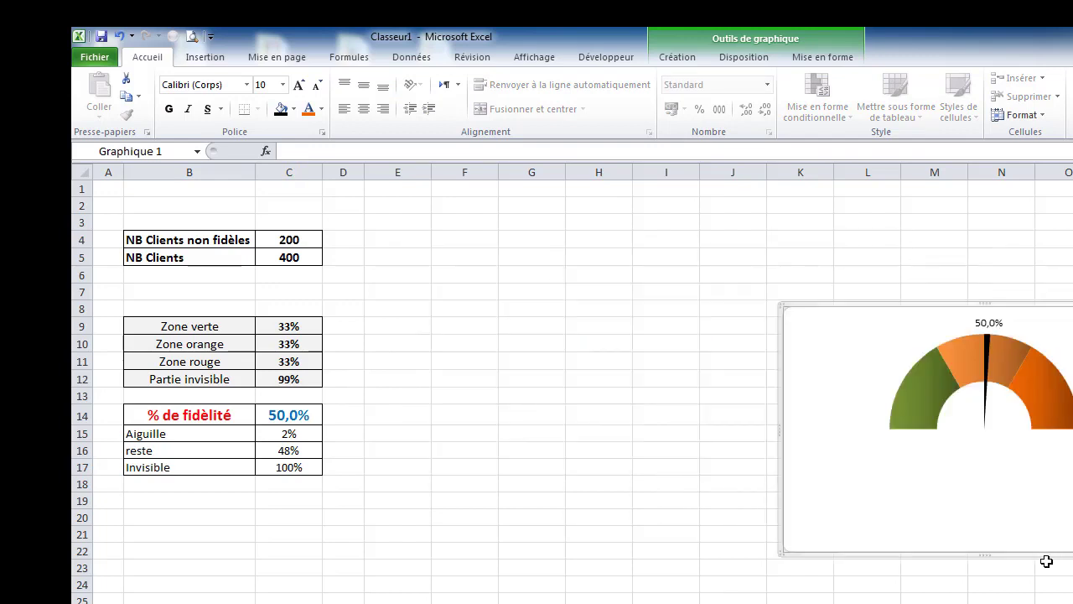
Draw a large circle in the cleared area and place it over columns E to I, about rows 3 to 19.
left_click(499, 319)
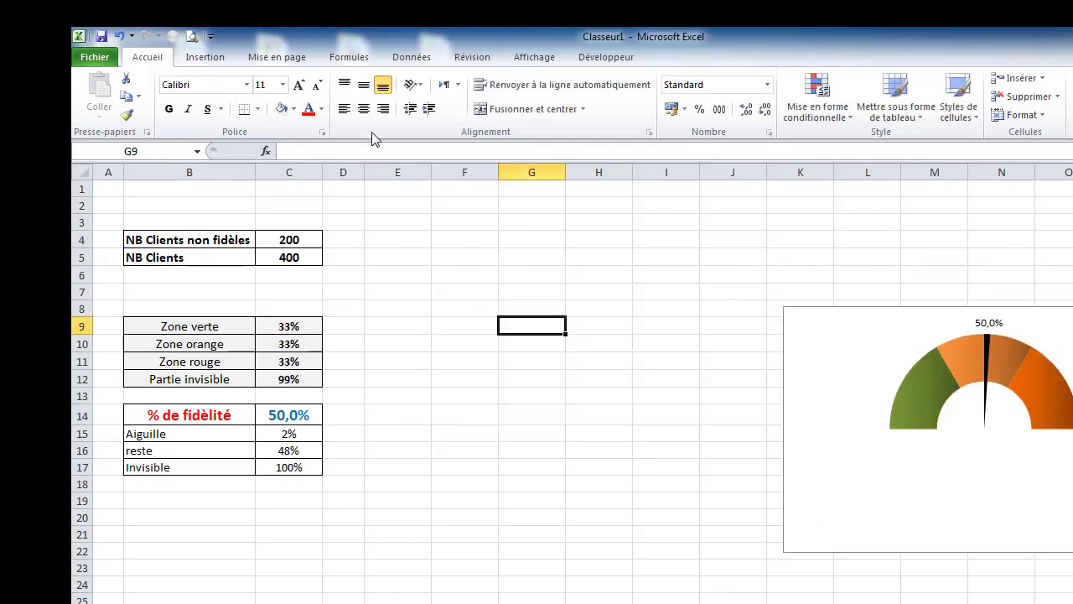
left_click(208, 61)
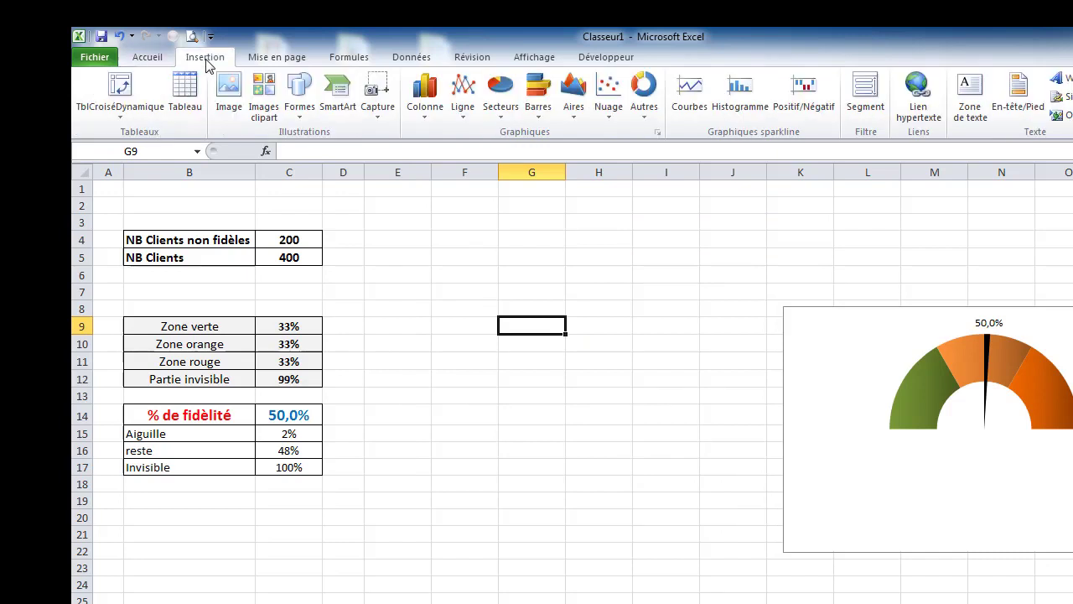
left_click(300, 100)
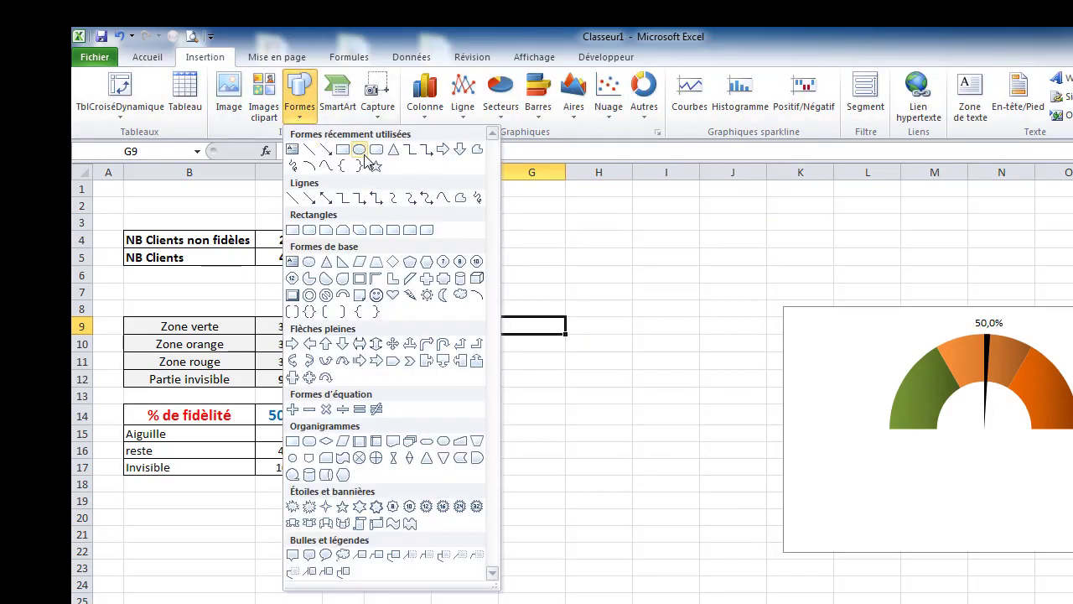
left_click(361, 151)
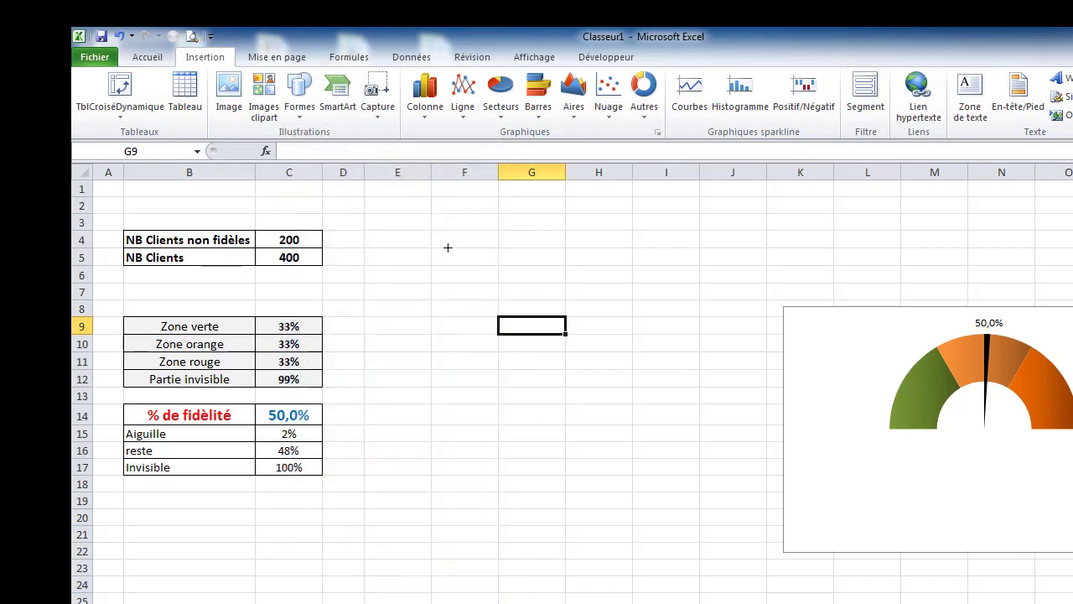
mouse_move(444, 245)
left_mouse_down()
mouse_move(461, 331)
mouse_move(531, 408)
mouse_move(723, 526)
left_mouse_up()
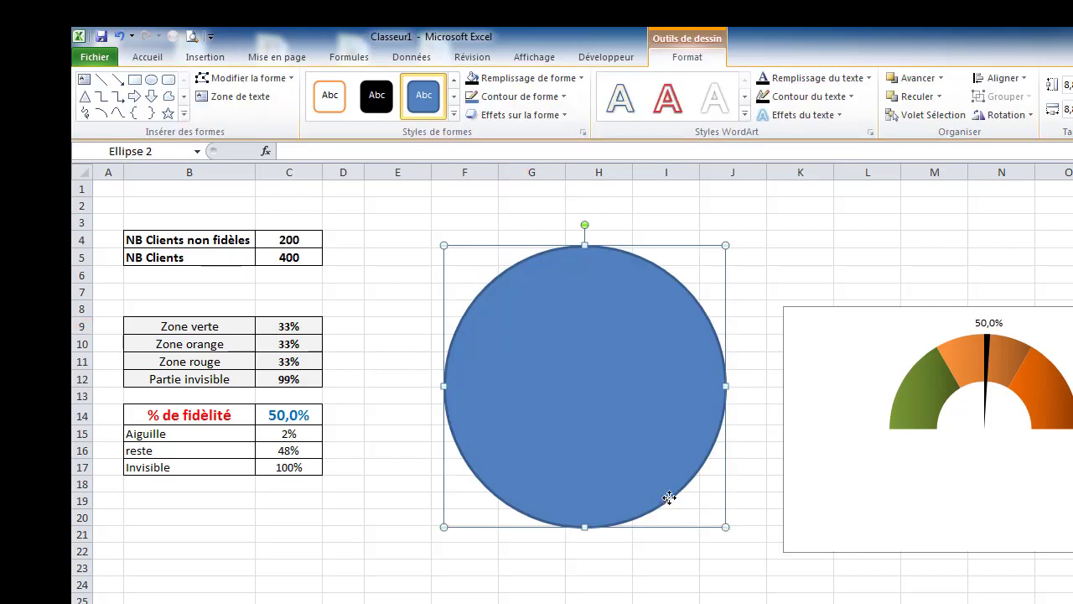
left_click_drag(668, 497, 618, 469)
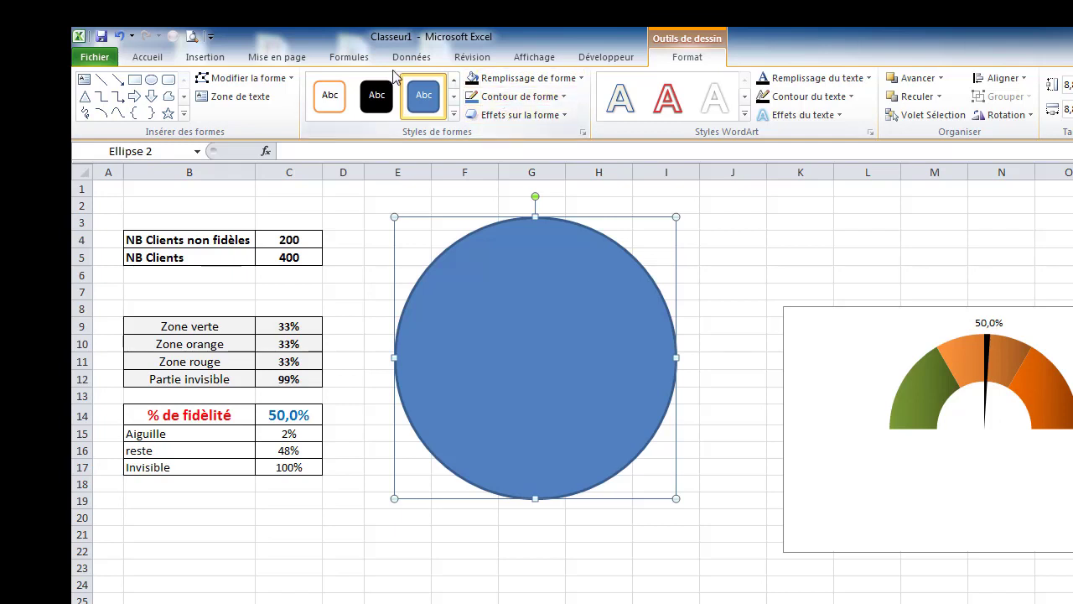
Remove the circle's outline and apply the first bevel preset to it, keeping the blue fill.
left_click(565, 98)
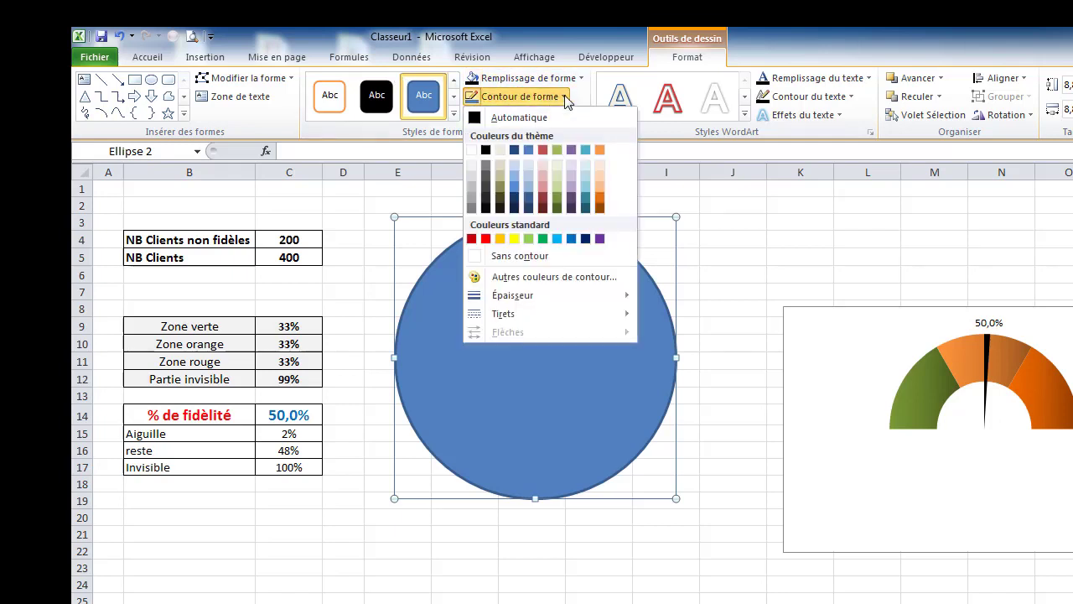
left_click(483, 256)
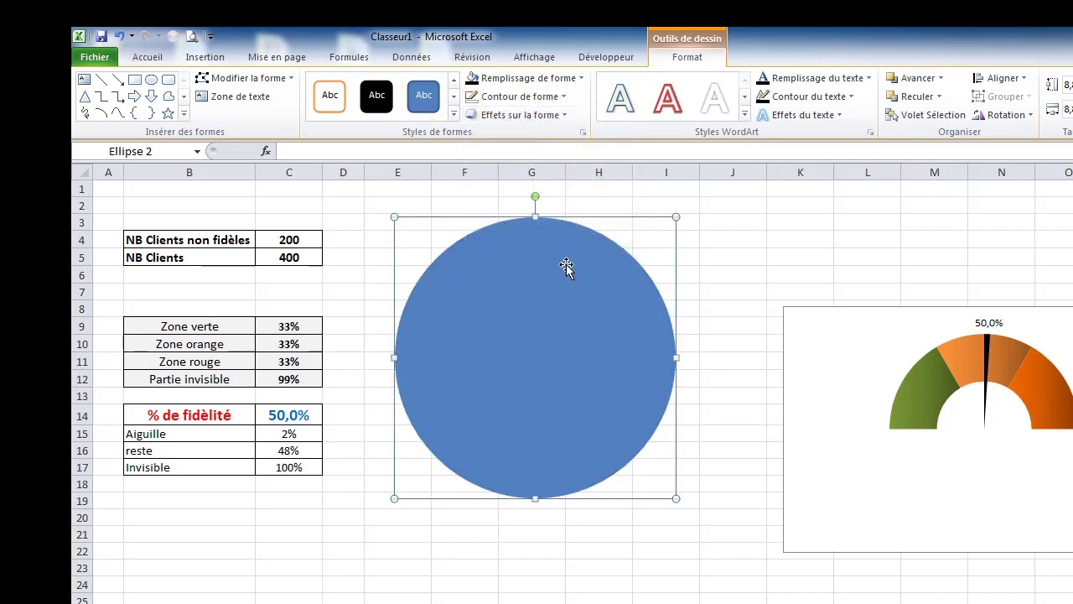
left_click(562, 114)
mouse_move(542, 333)
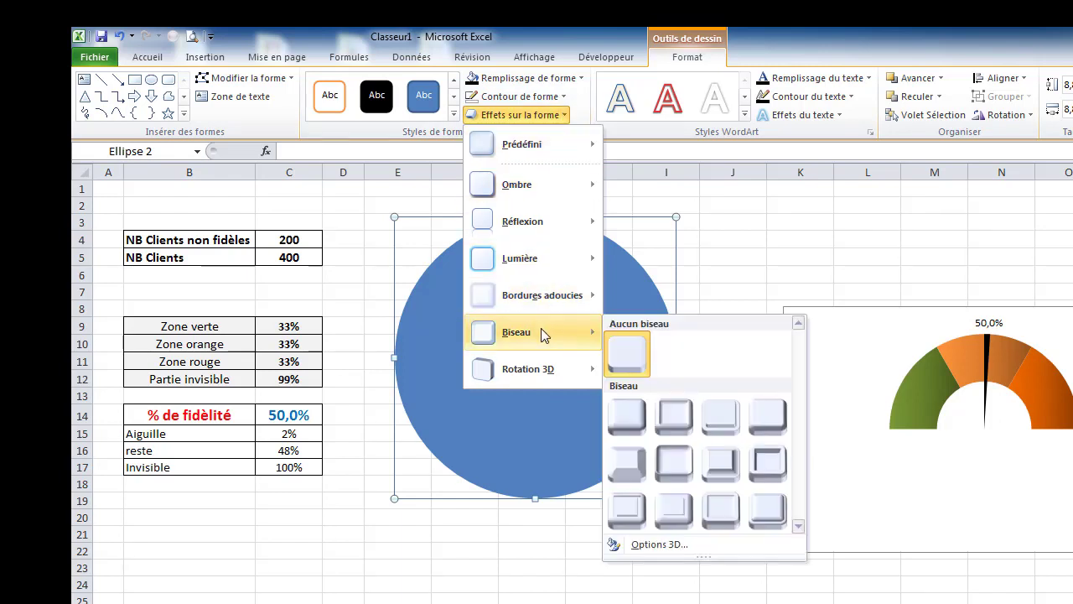
left_click(638, 416)
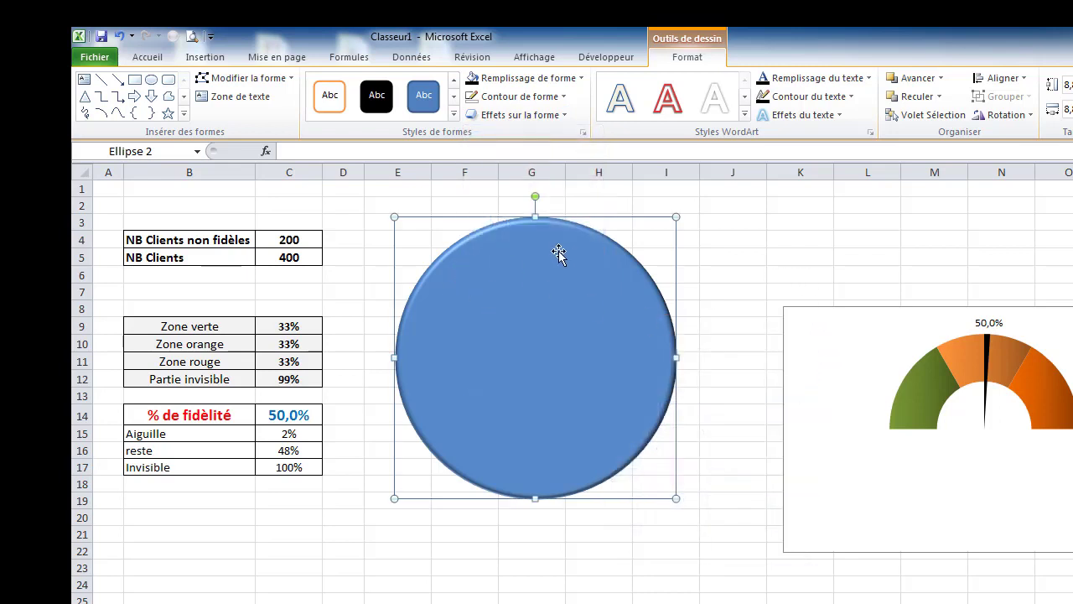
left_click(579, 78)
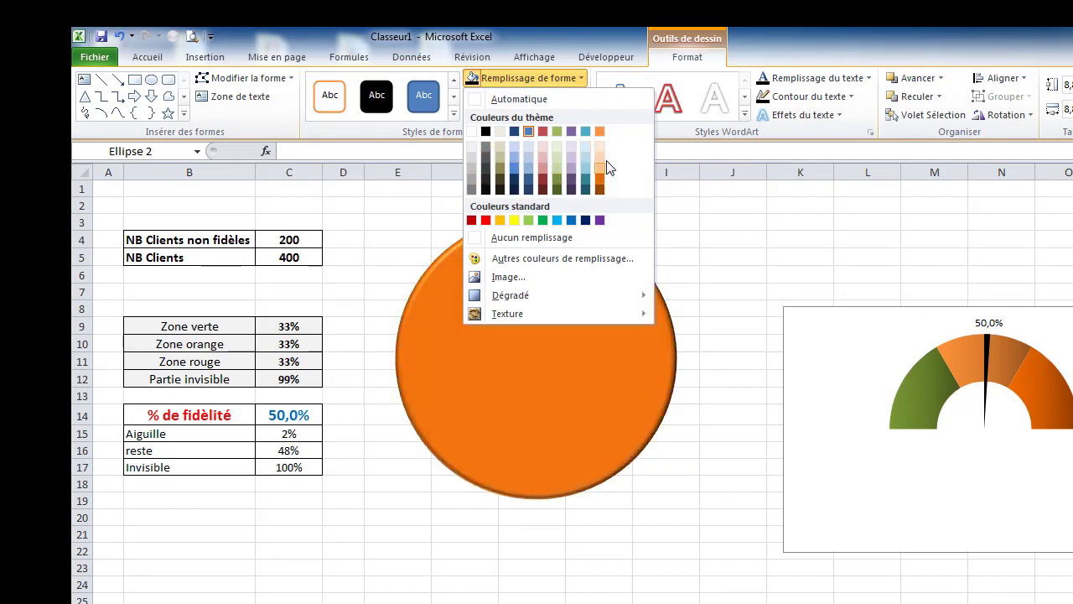
left_click(601, 37)
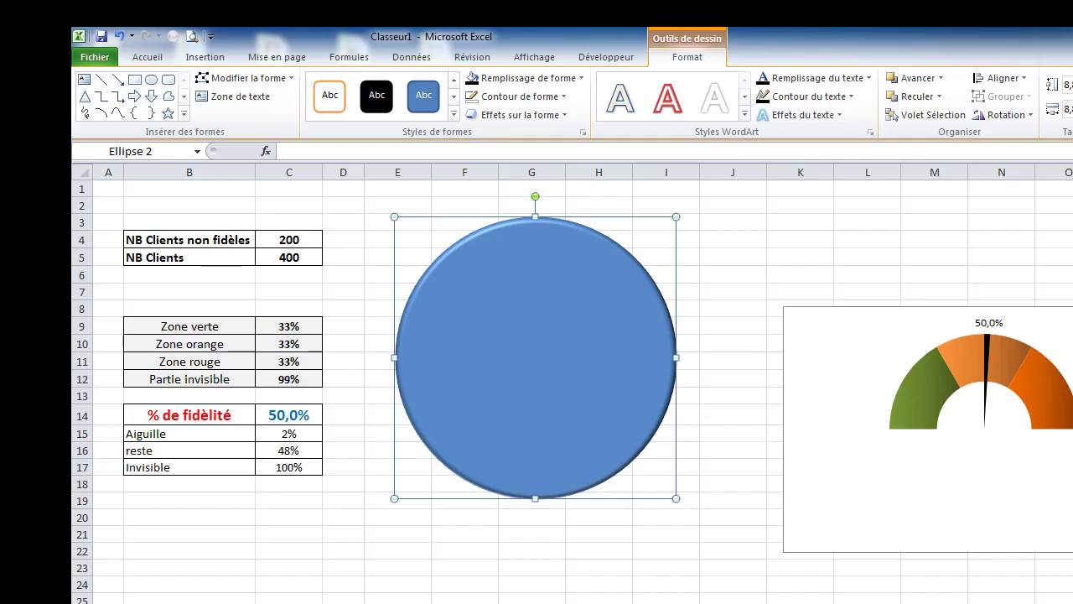
Bring the gauge chart to the front and centre it over the blue circle.
left_click_drag(1069, 312, 704, 280)
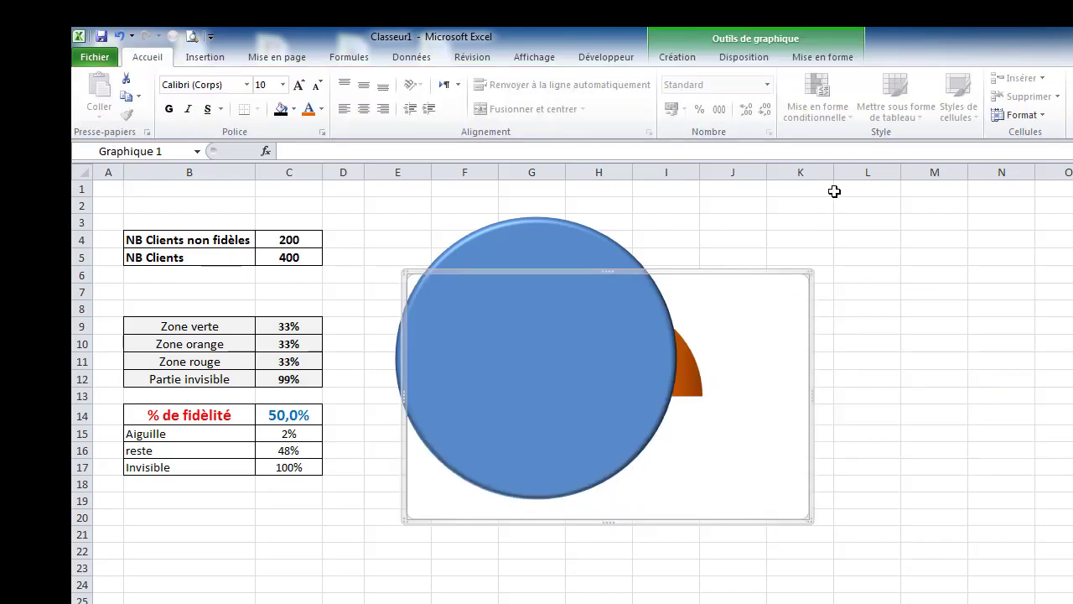
left_click(810, 58)
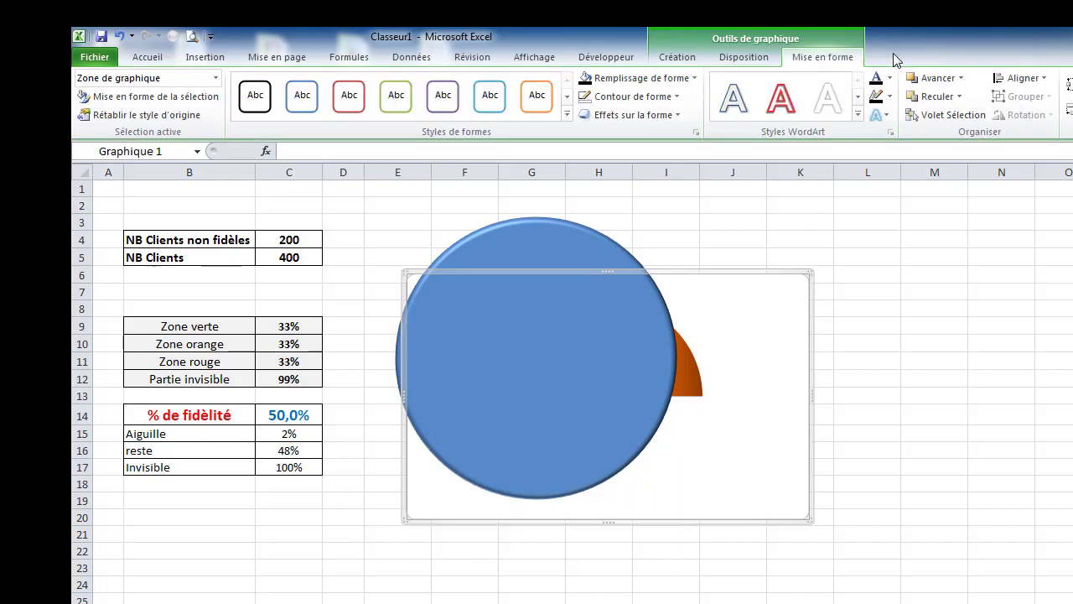
left_click(960, 96)
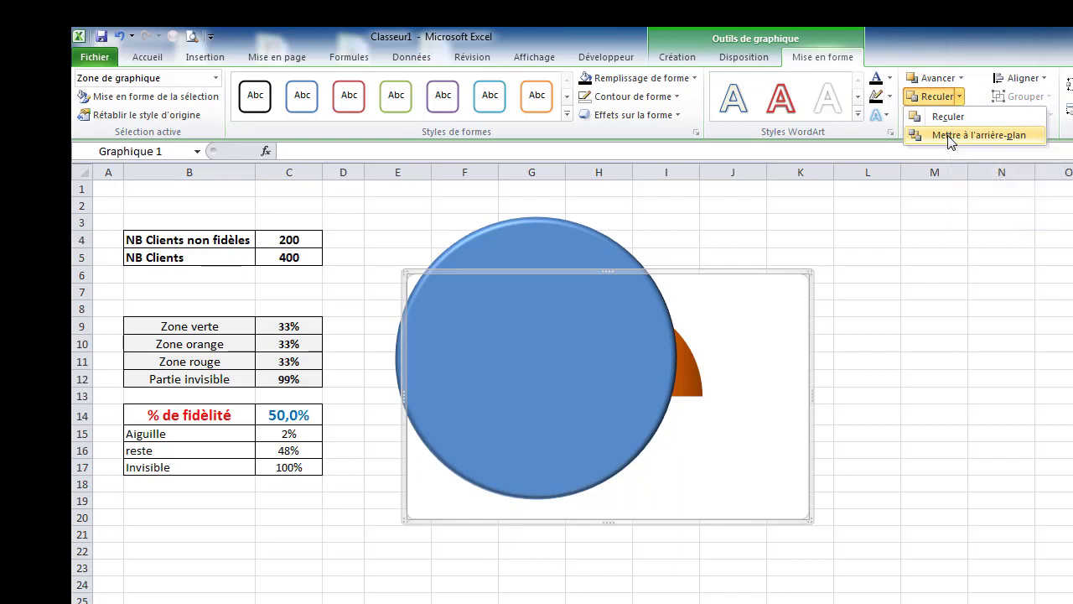
left_click(952, 137)
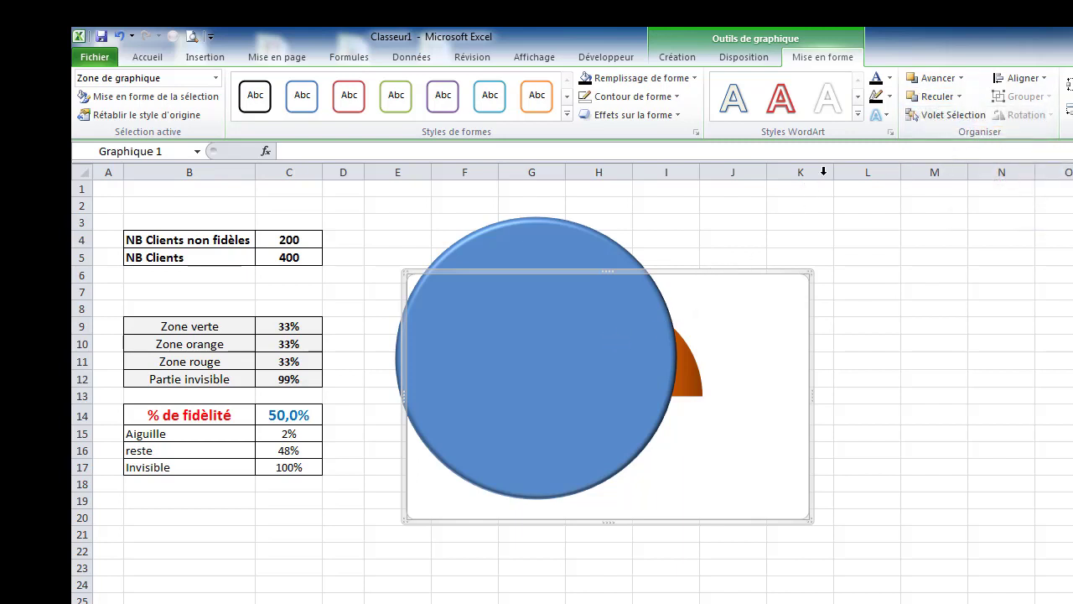
left_click(960, 78)
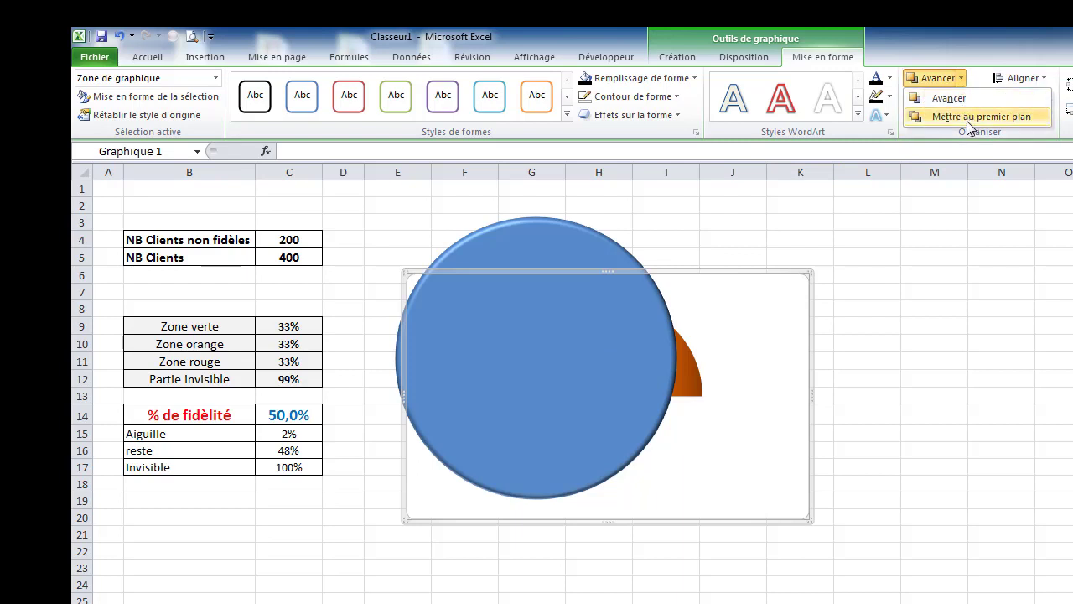
left_click(970, 119)
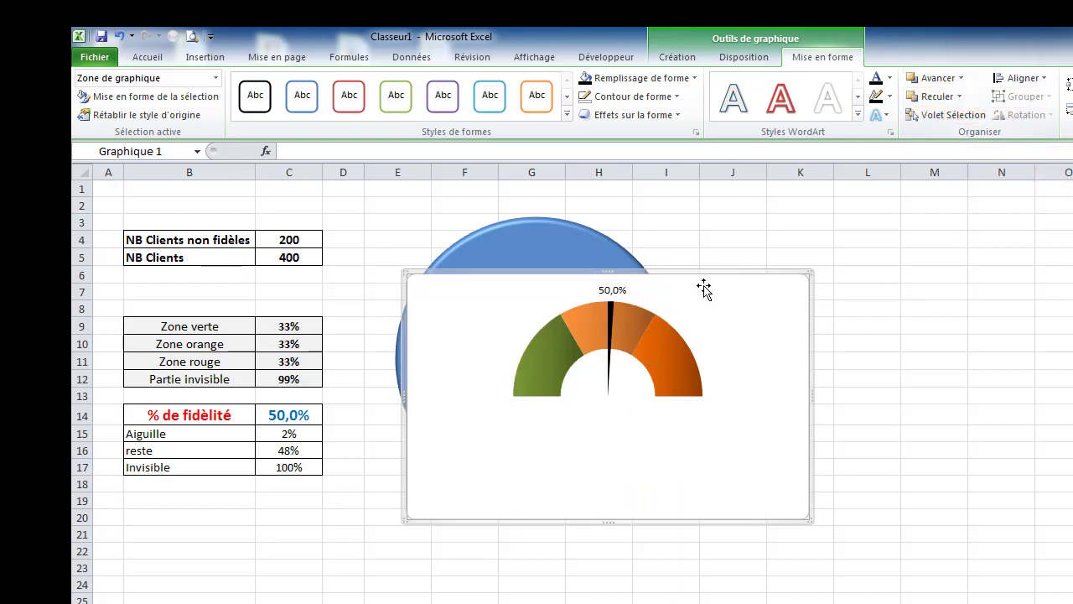
left_click_drag(702, 271, 635, 247)
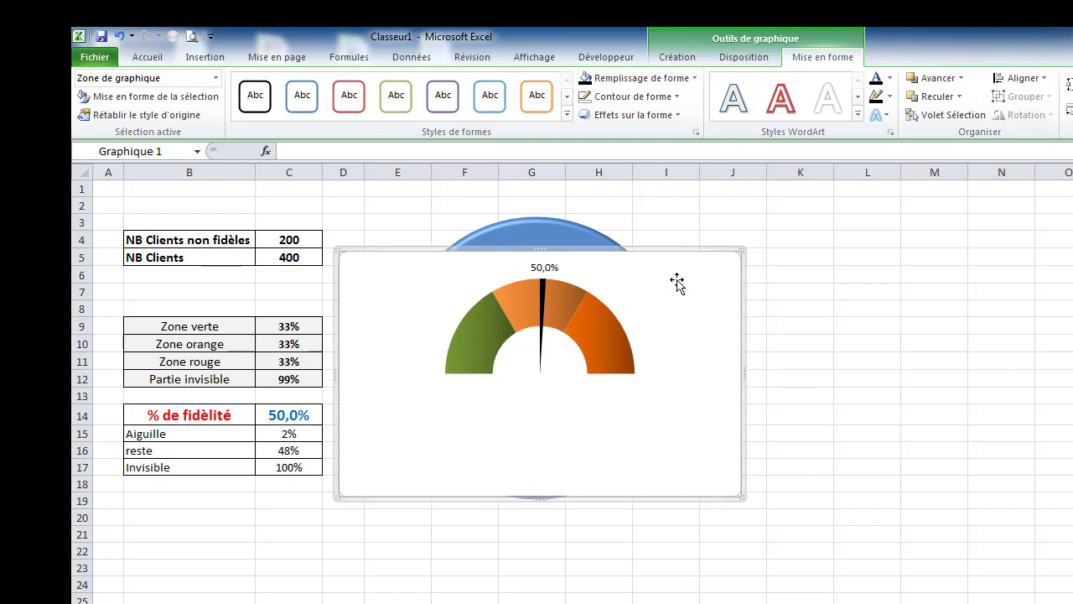
Remove the chart area's background fill (Aucun remplissage) and deselect the chart.
left_click(663, 78)
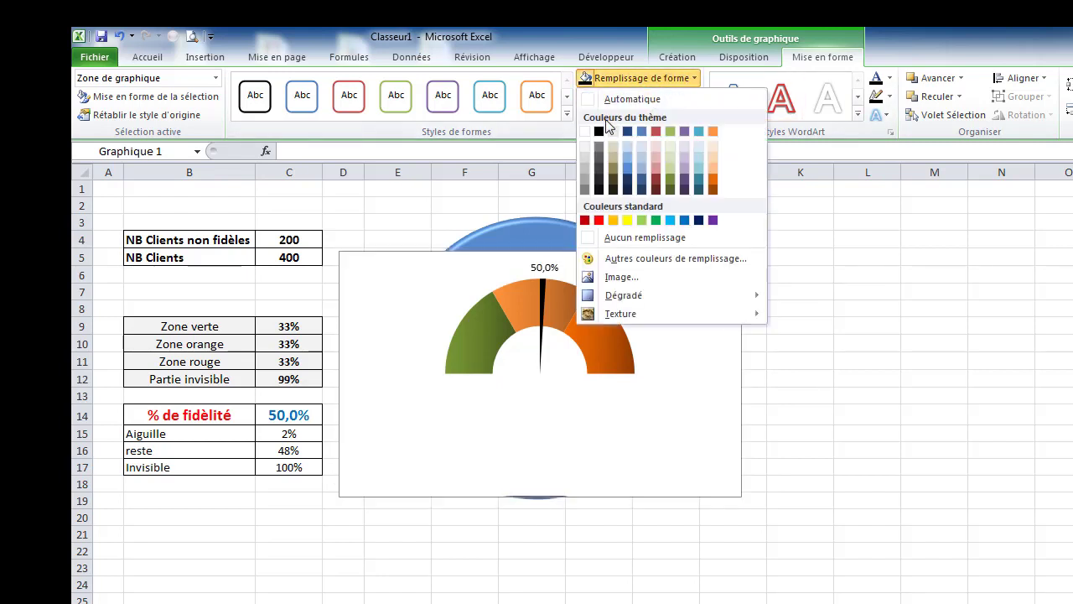
left_click(593, 244)
left_click(803, 308)
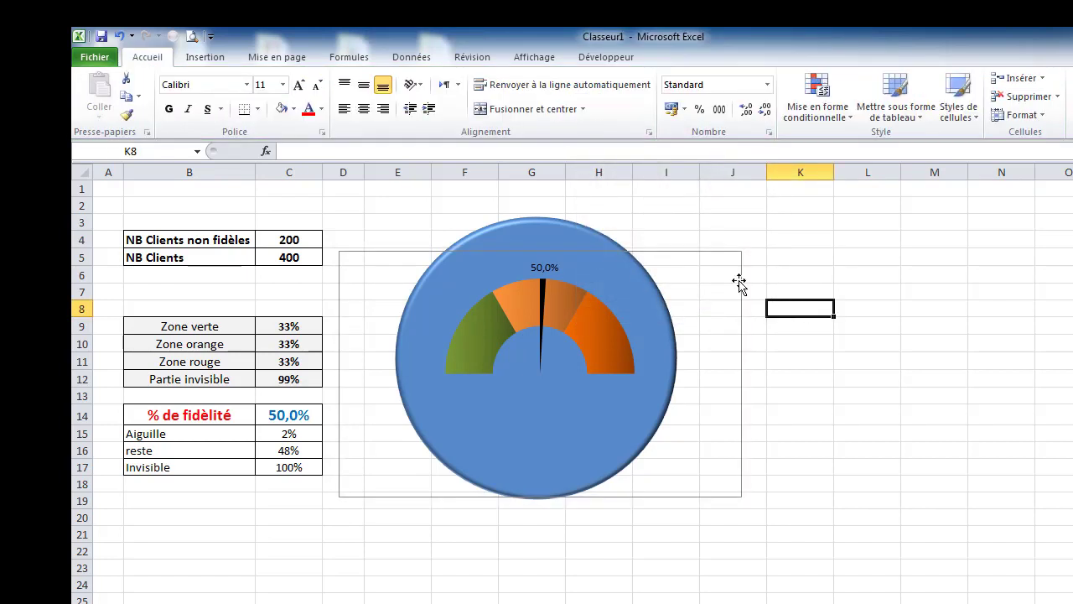
Remove the outline of the gauge's chart area (Sans contour) and deselect the chart.
left_click(692, 253)
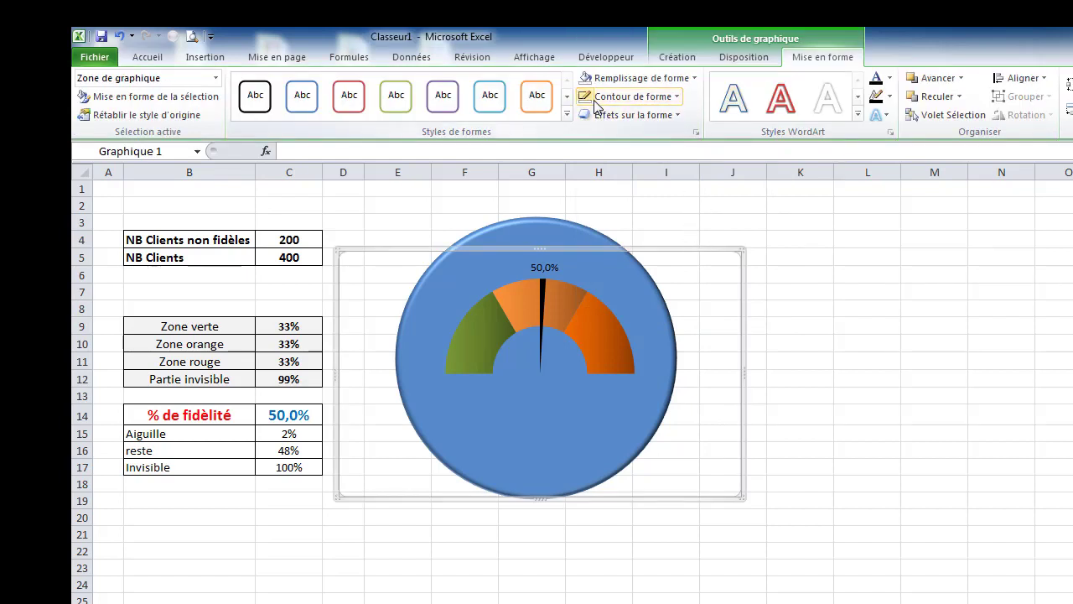
left_click(676, 97)
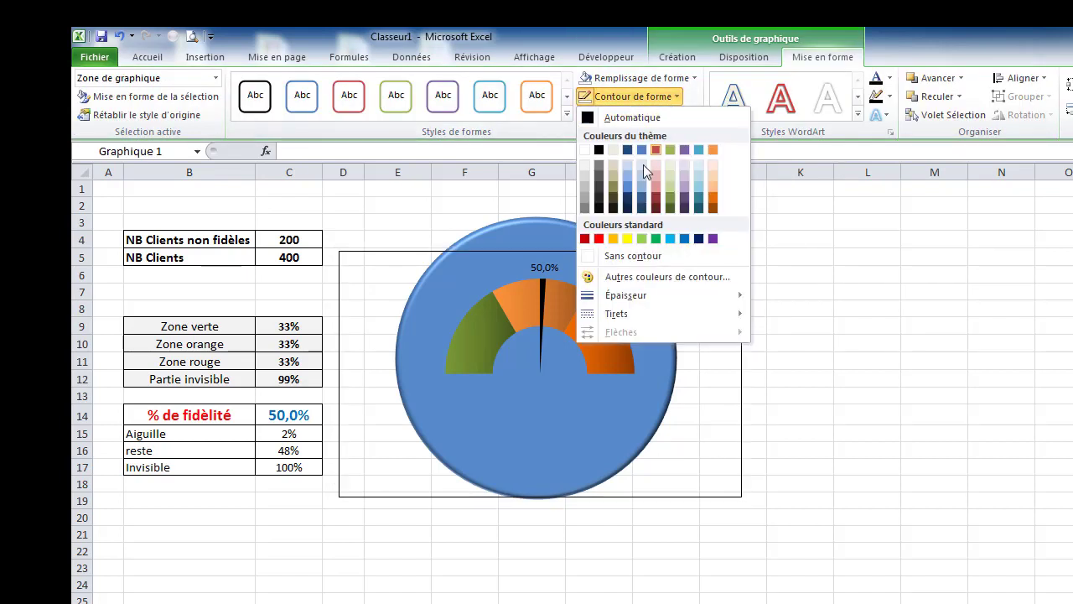
left_click(593, 257)
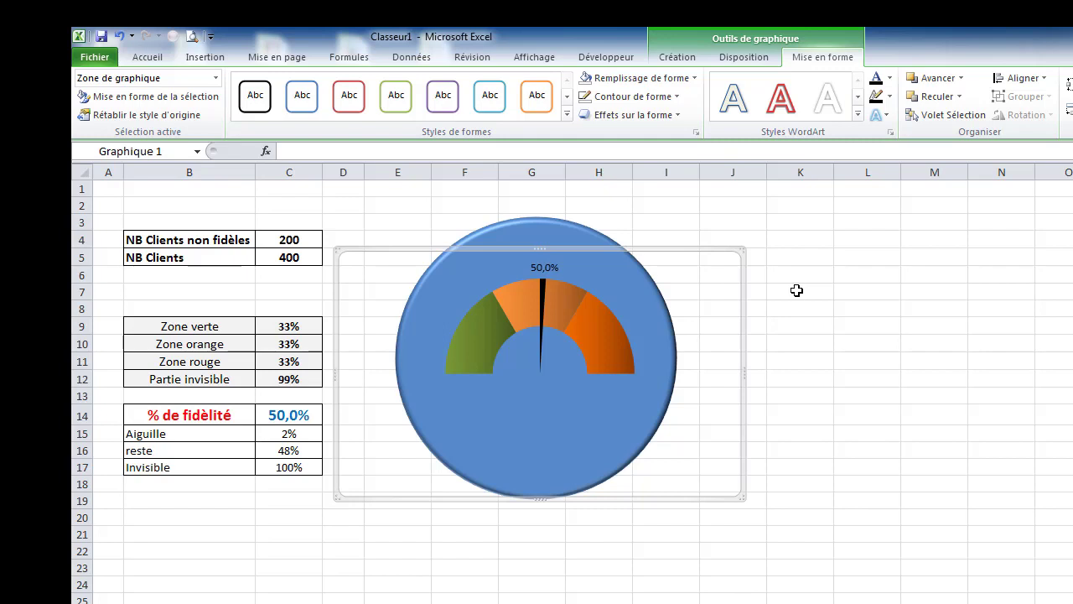
left_click(802, 285)
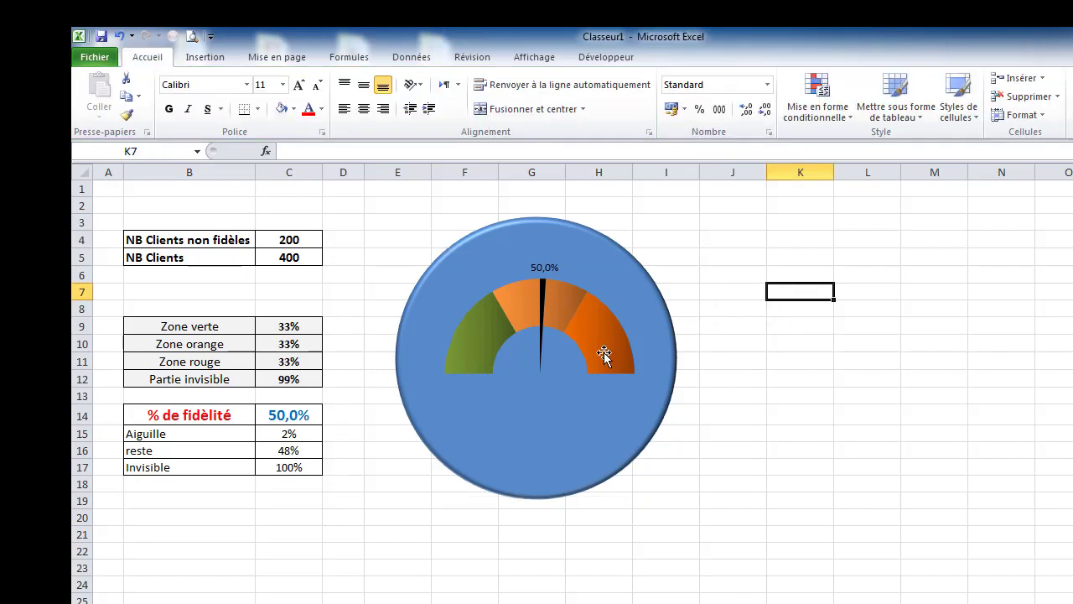
Shift the gauge chart up slightly, by a little less than one row, over the blue circle and deselect it.
mouse_move(585, 321)
left_click(724, 332)
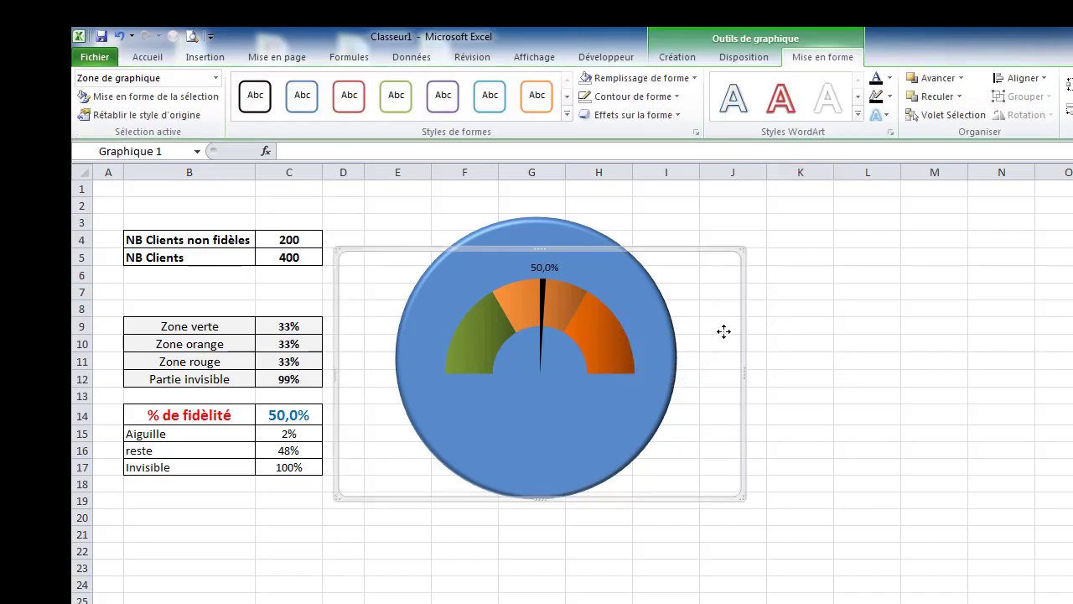
left_click_drag(742, 349, 743, 330)
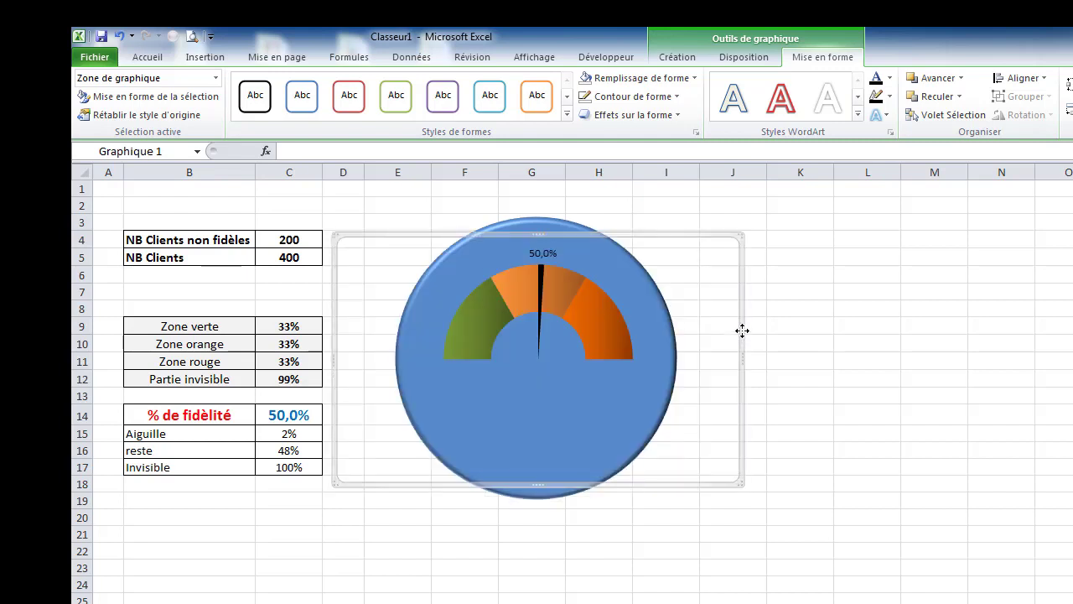
left_click(812, 311)
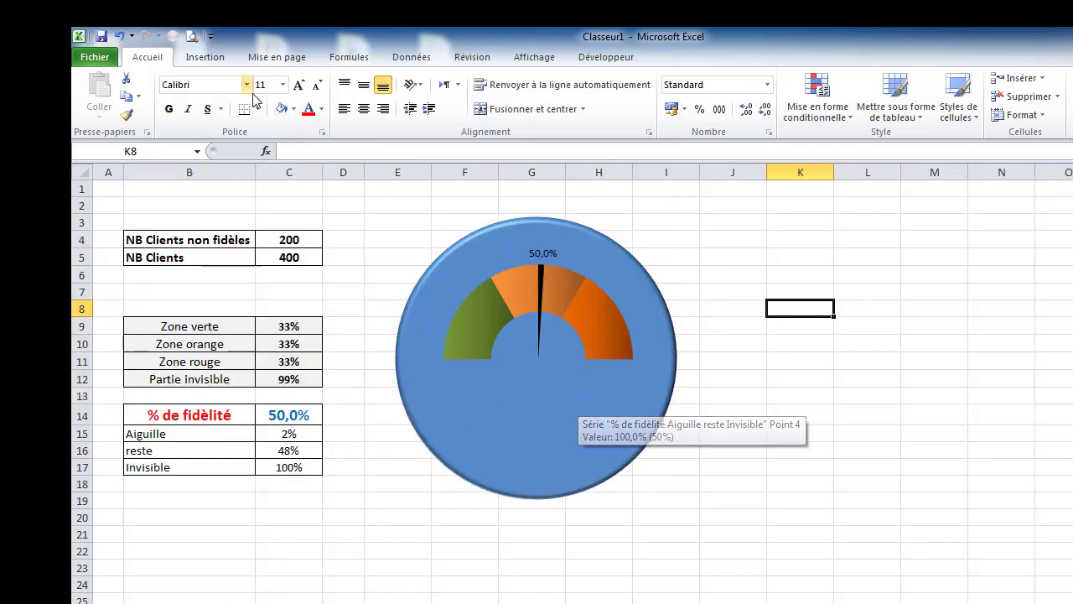
Draw a very small circle beside the gauge in column J, around row 11.
left_click(211, 58)
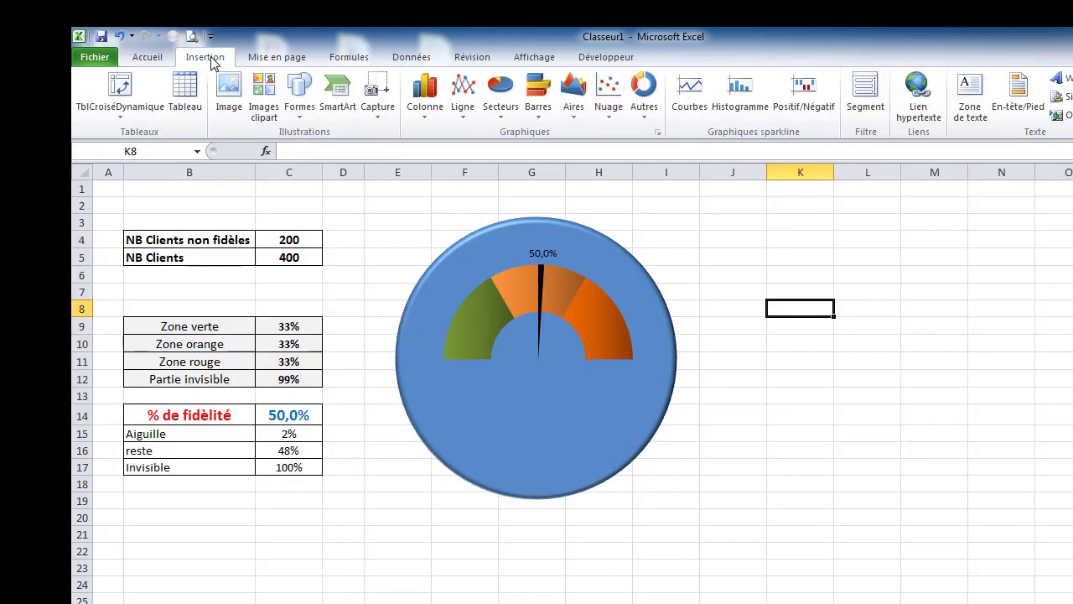
left_click(298, 109)
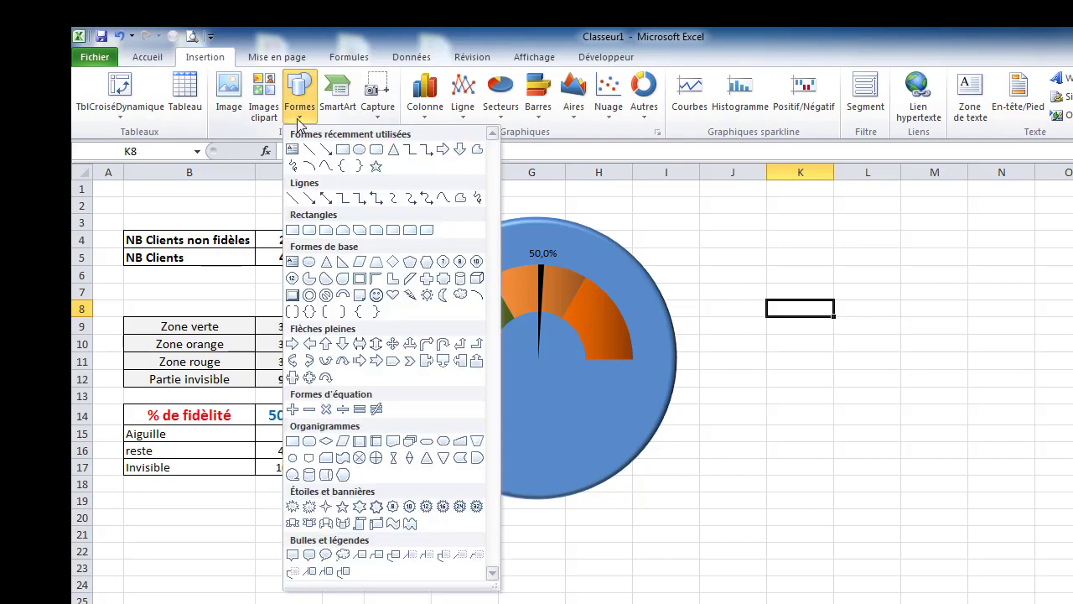
left_click(359, 149)
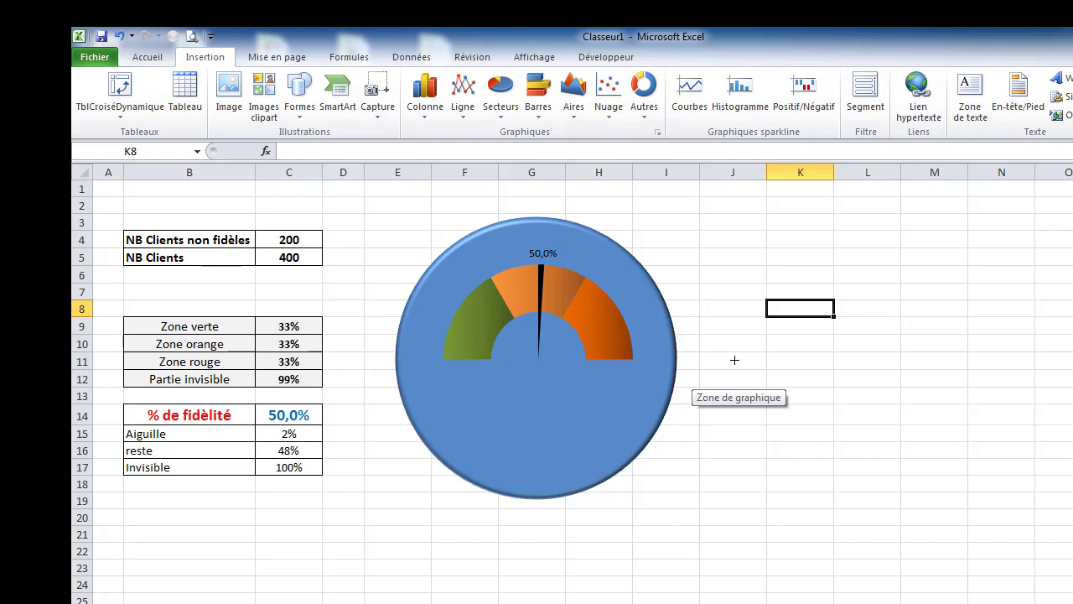
left_click_drag(734, 360, 745, 372)
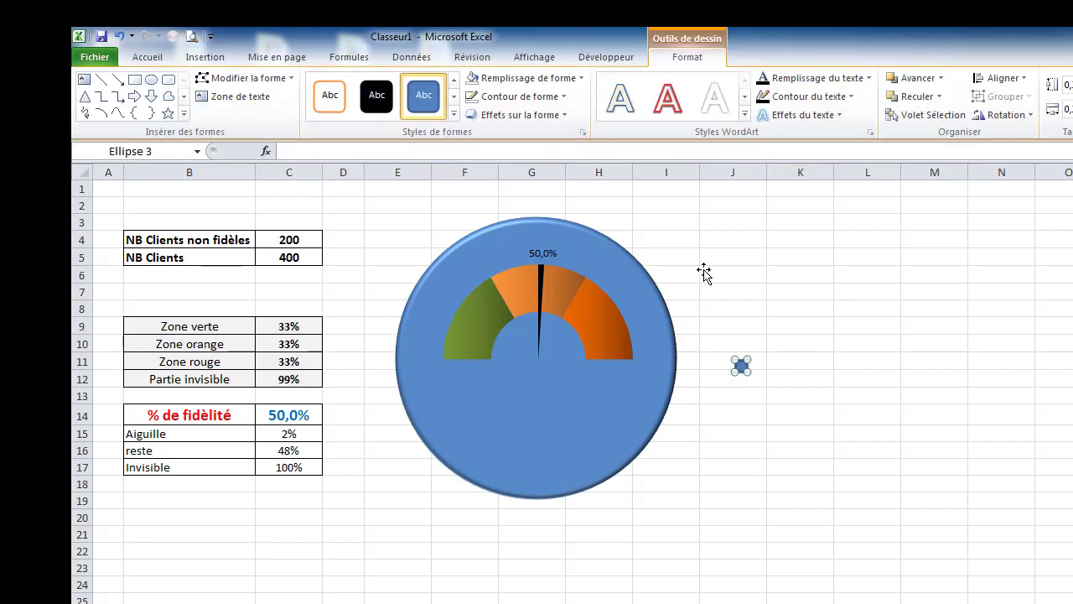
Fill the small circle with black and remove its outline (Sans contour).
left_click(579, 78)
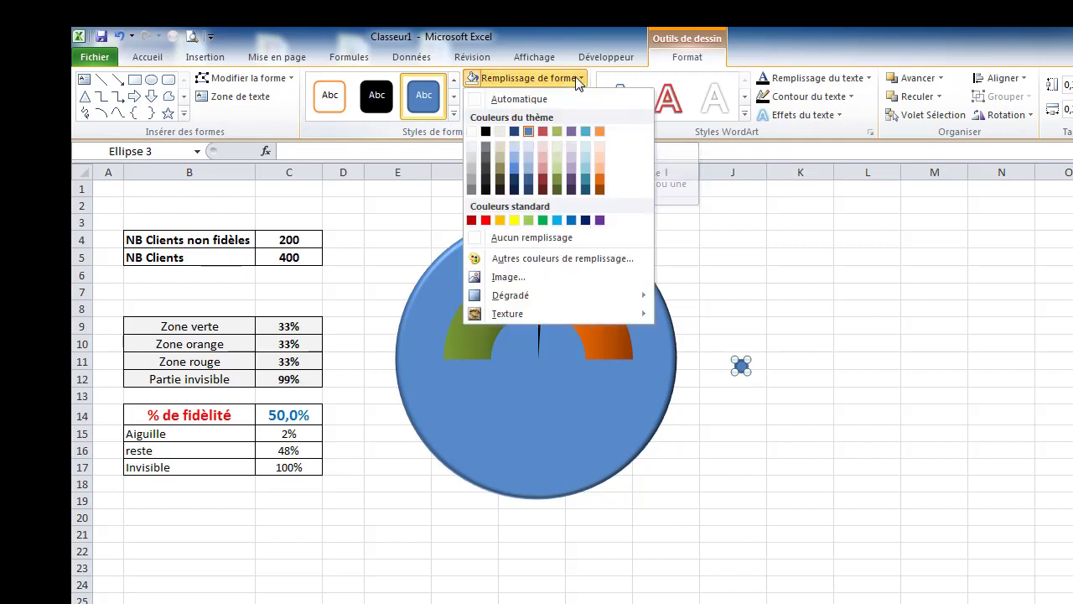
left_click(484, 131)
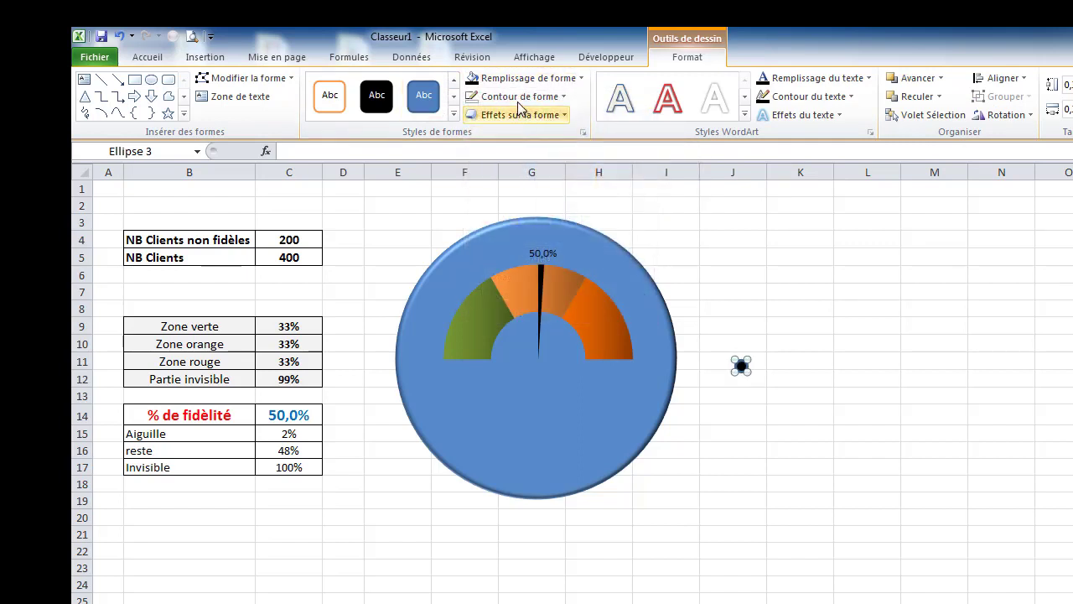
left_click(566, 97)
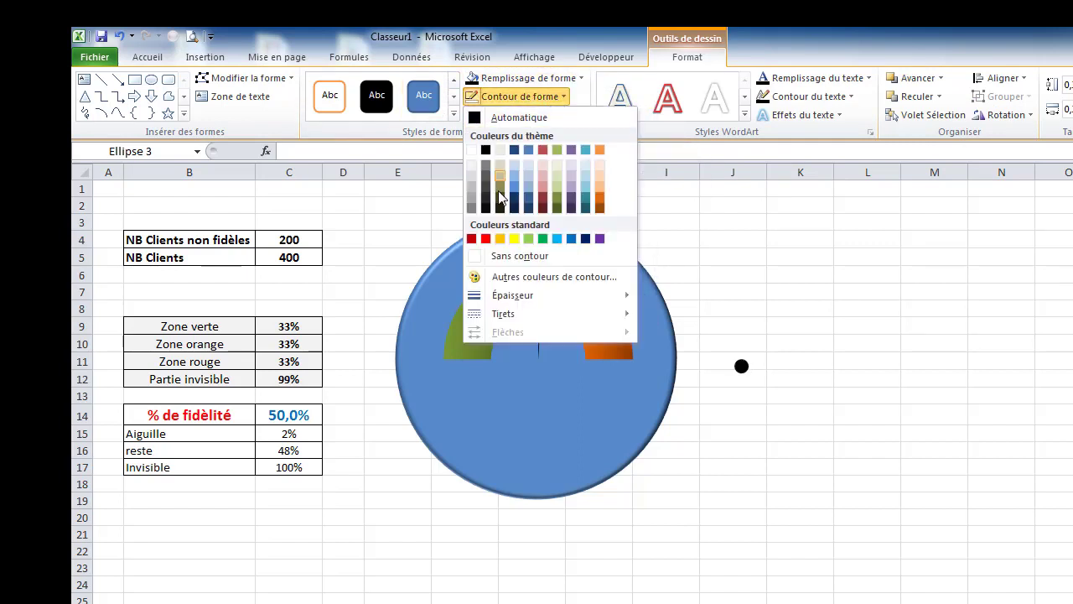
left_click(480, 260)
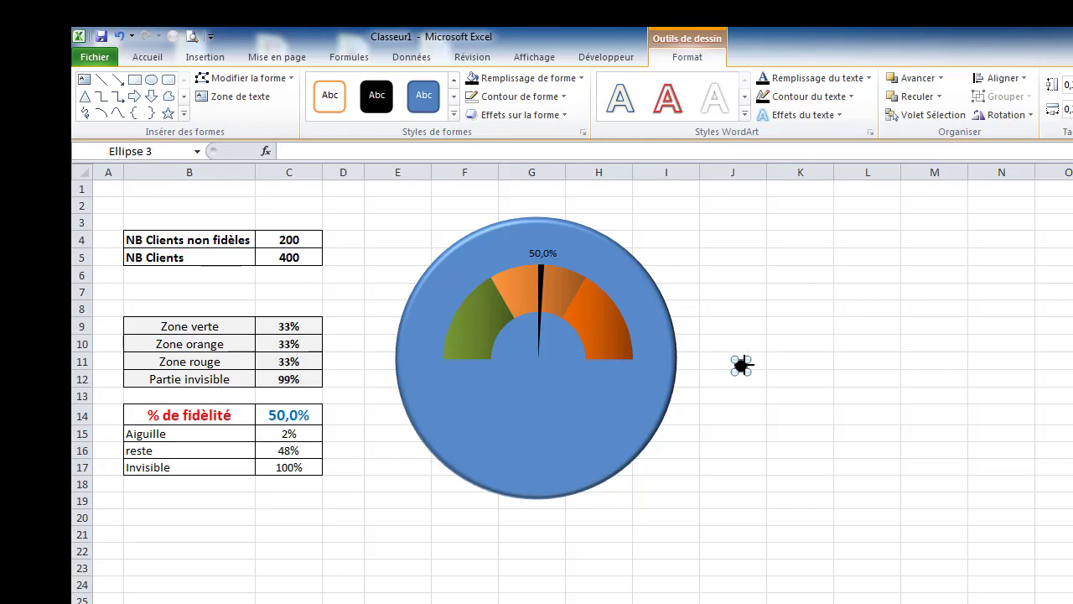
left_click(787, 379)
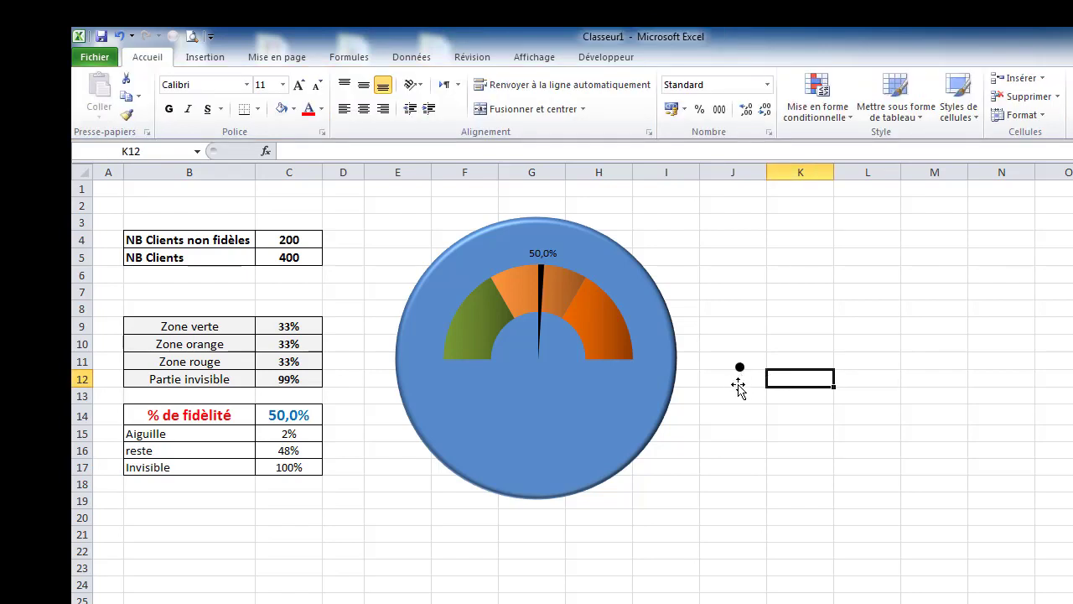
left_click(741, 367)
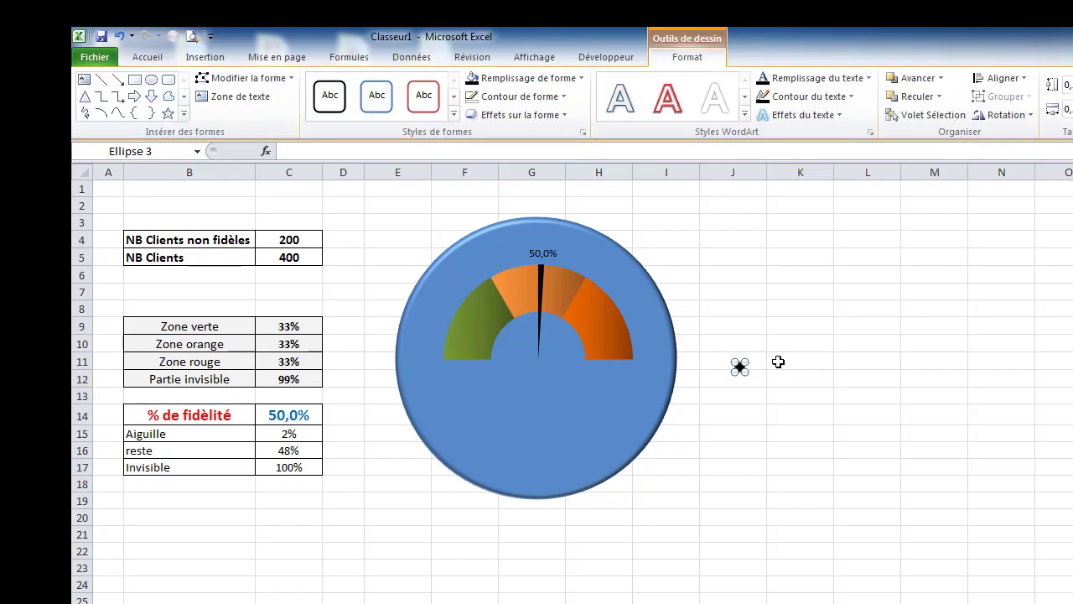
left_click(778, 362)
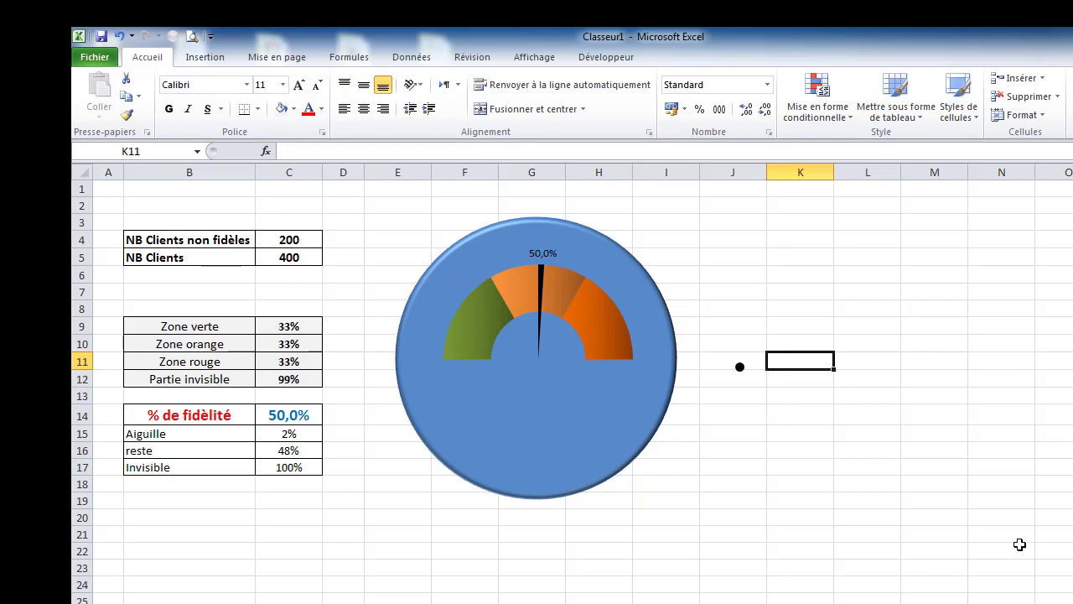
Place the small black circle on the needle's pivot point at the base of the half-doughnut and deselect it.
scroll(570, 377, "up", 2)
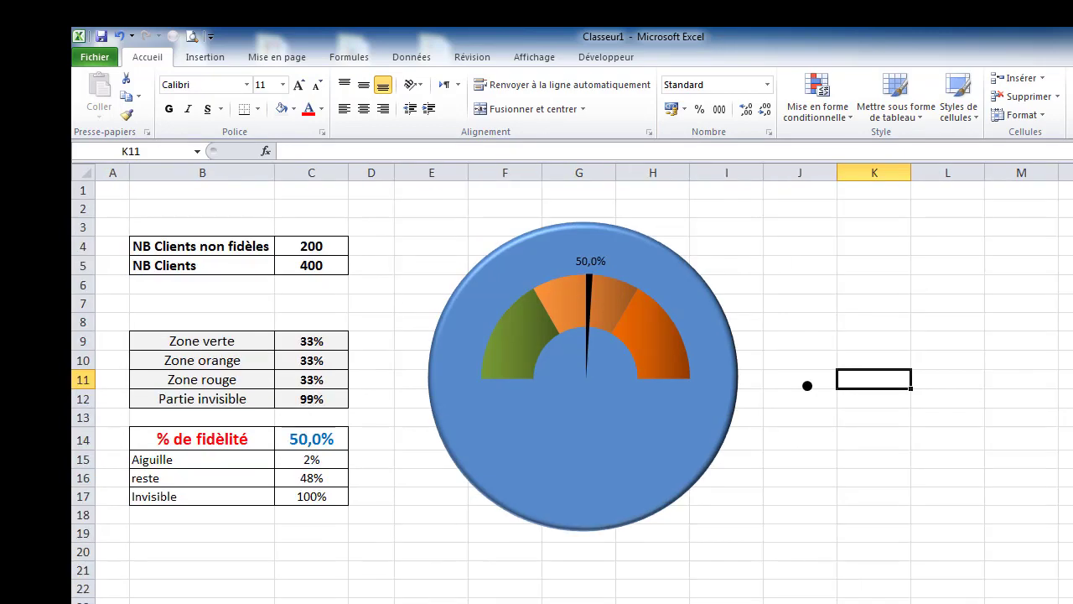
scroll(571, 384, "up", 1)
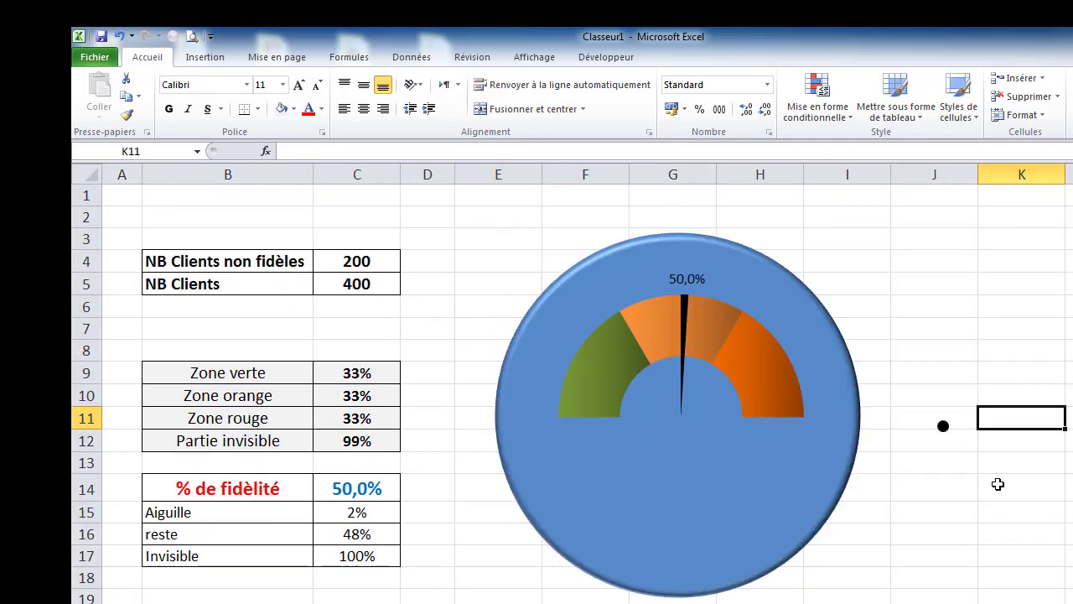
left_click_drag(943, 426, 680, 419)
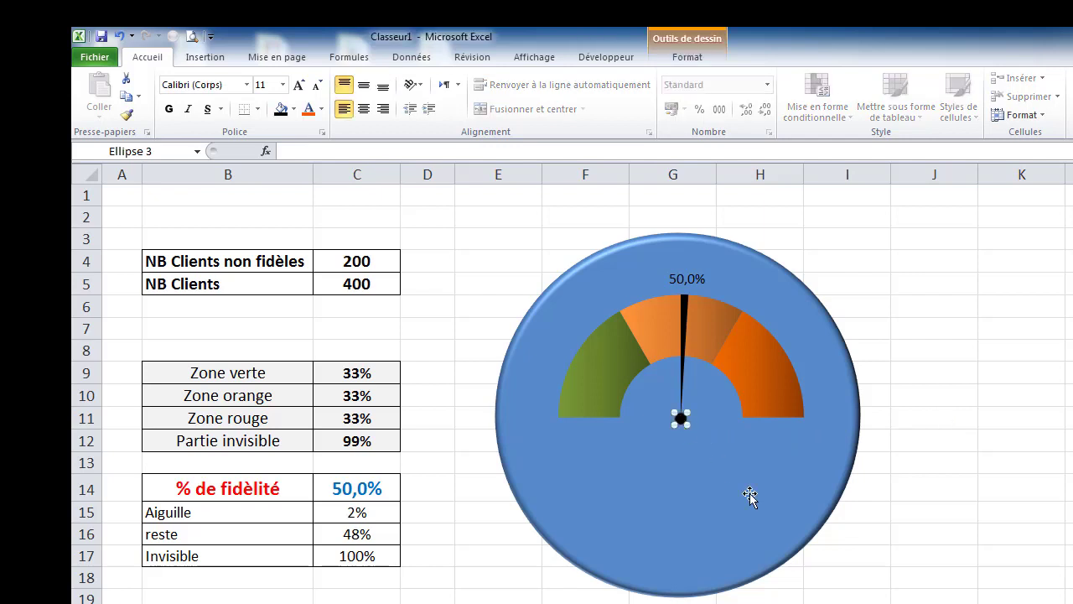
left_click(962, 472)
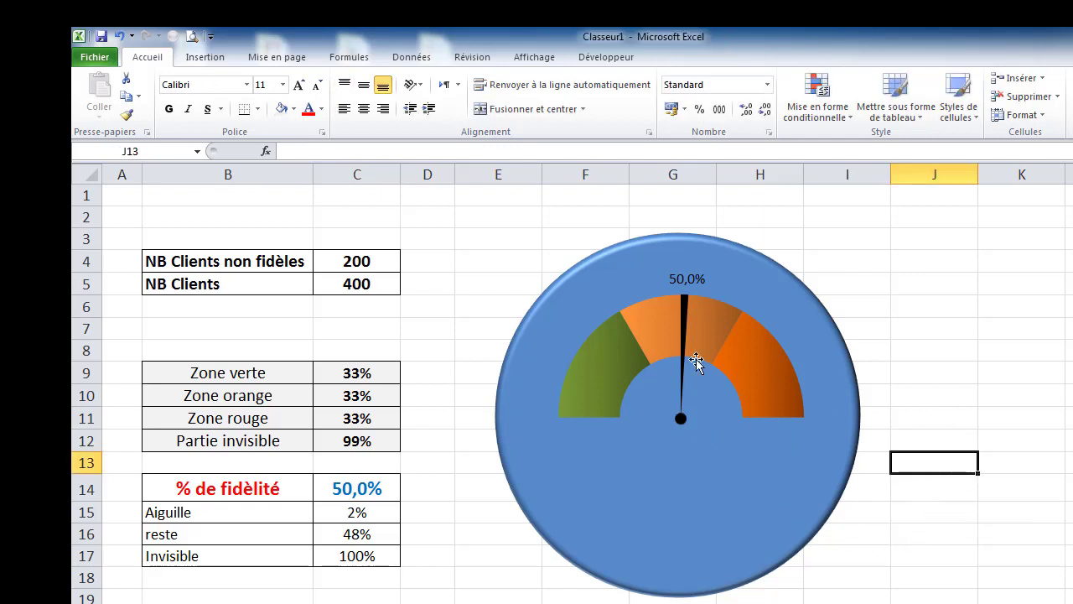
Test the needle by setting NB Clients non fidèles in C4 successively to 300, 100 and 50.
left_click(347, 261)
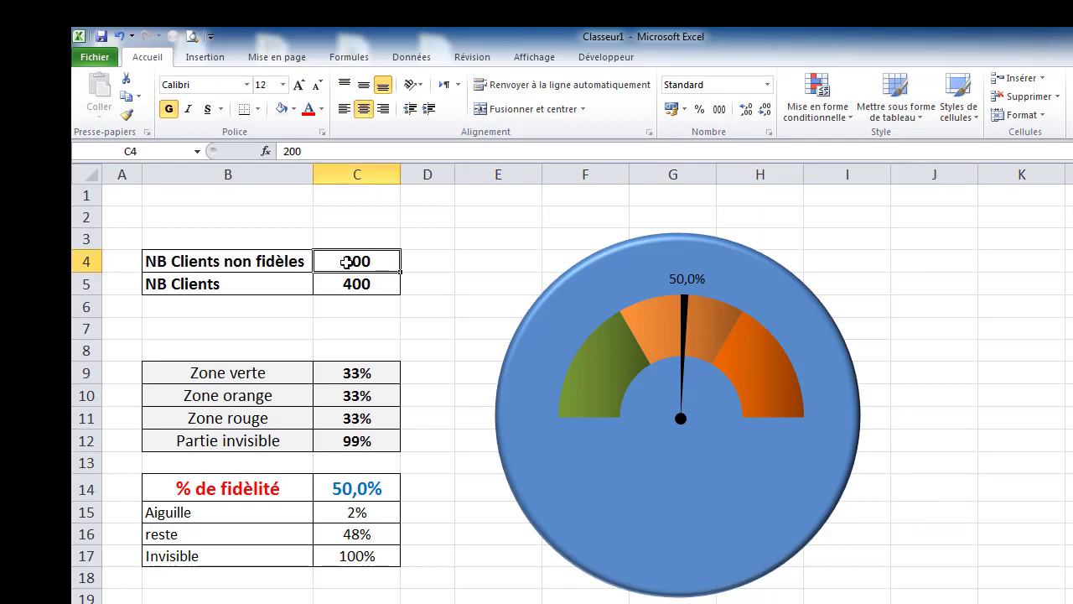
type("300")
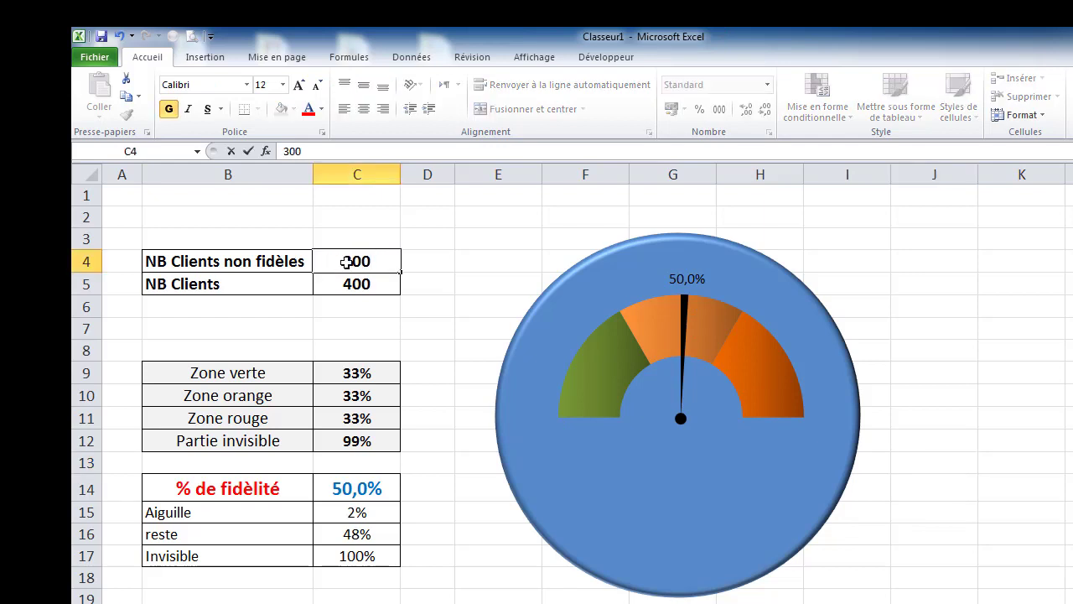
key("Return")
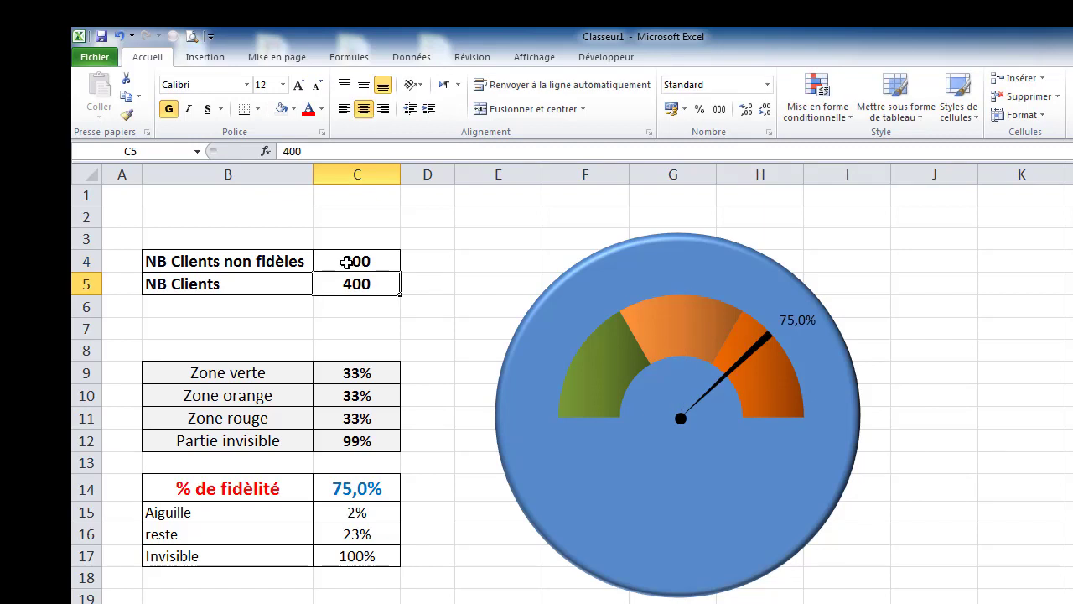
left_click(347, 262)
type("100")
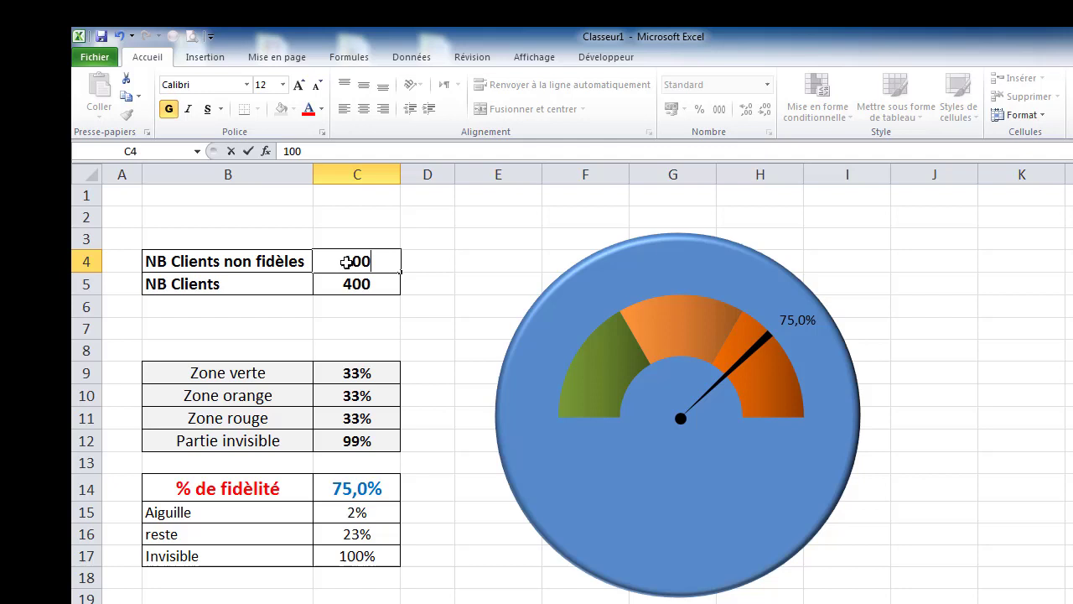
key("Return")
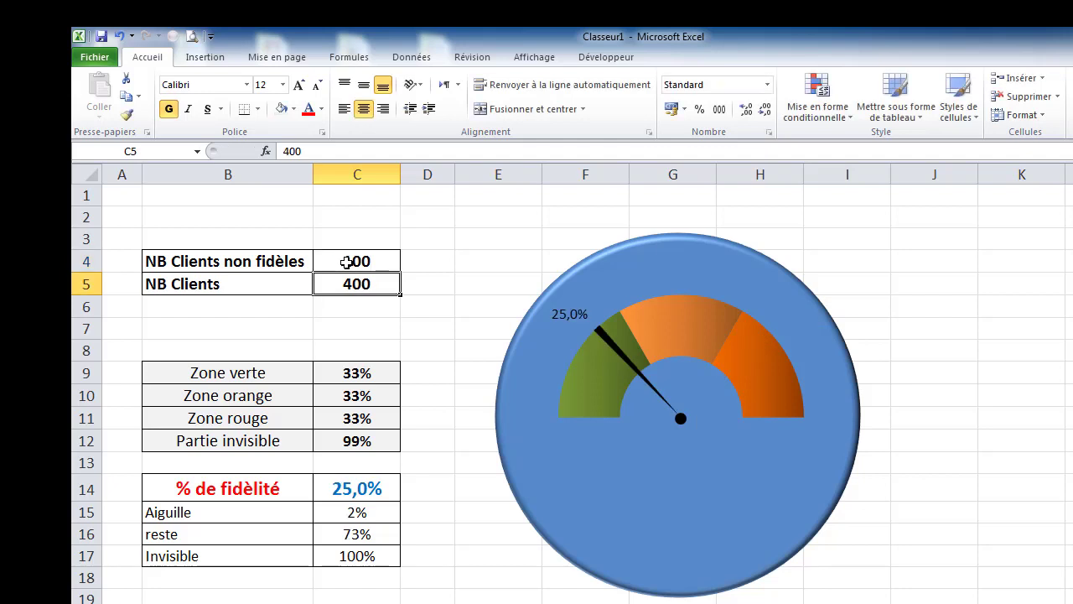
left_click(346, 261)
type("5")
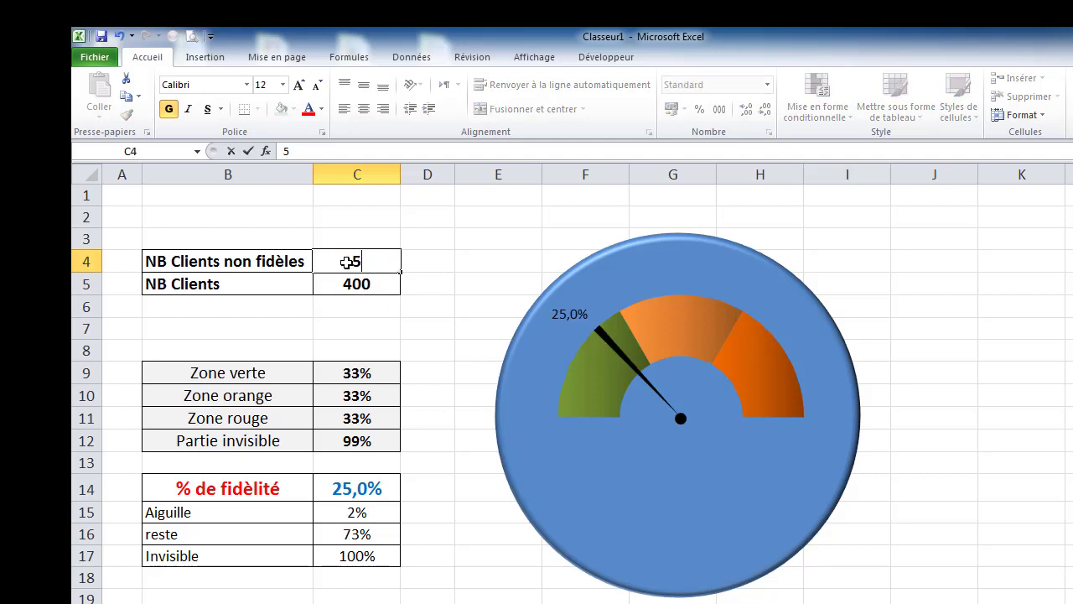
type("0")
key("Return")
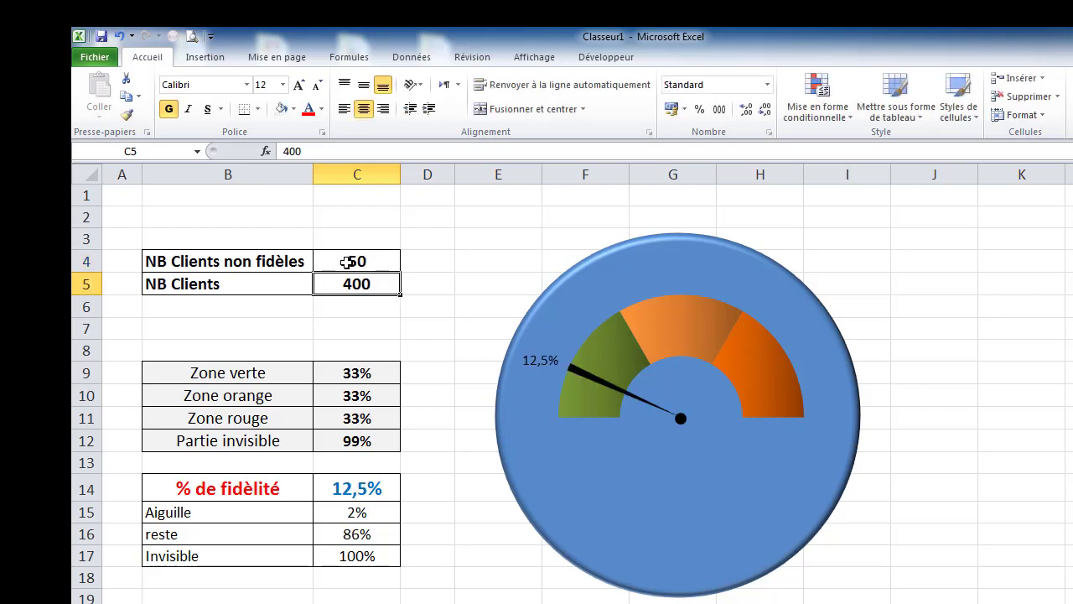
type("1")
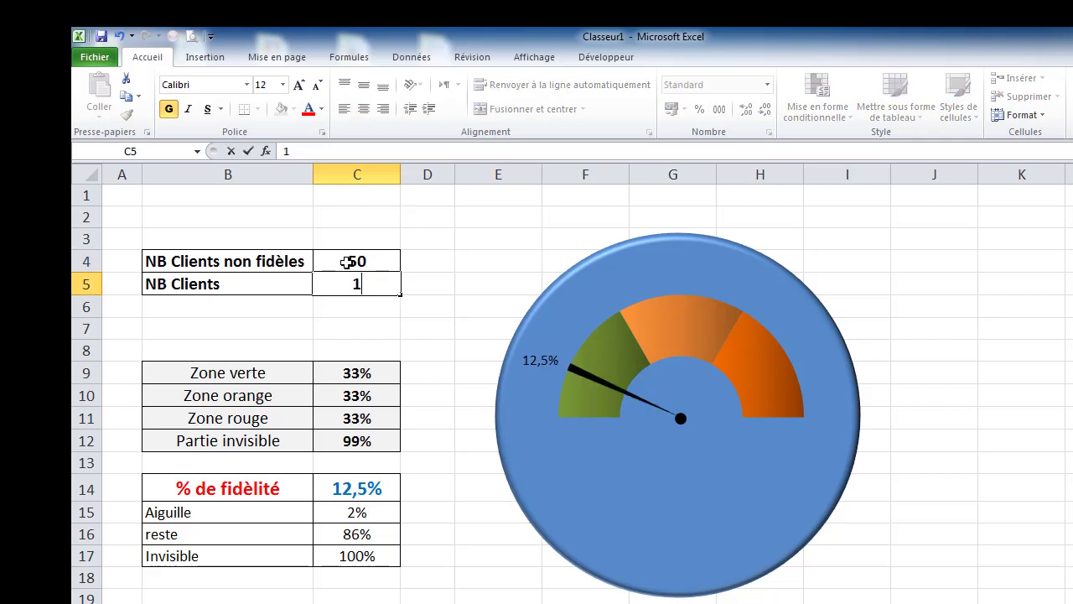
type("0")
key("Escape")
Set NB Clients non fidèles in C4 to 10.
left_click(346, 262)
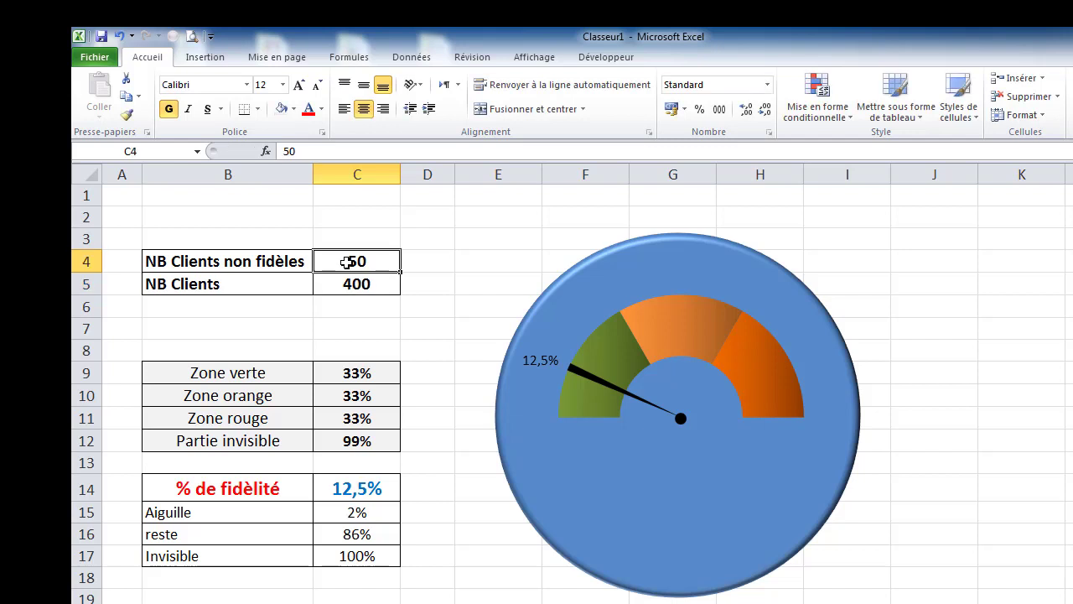
type("10")
key("Return")
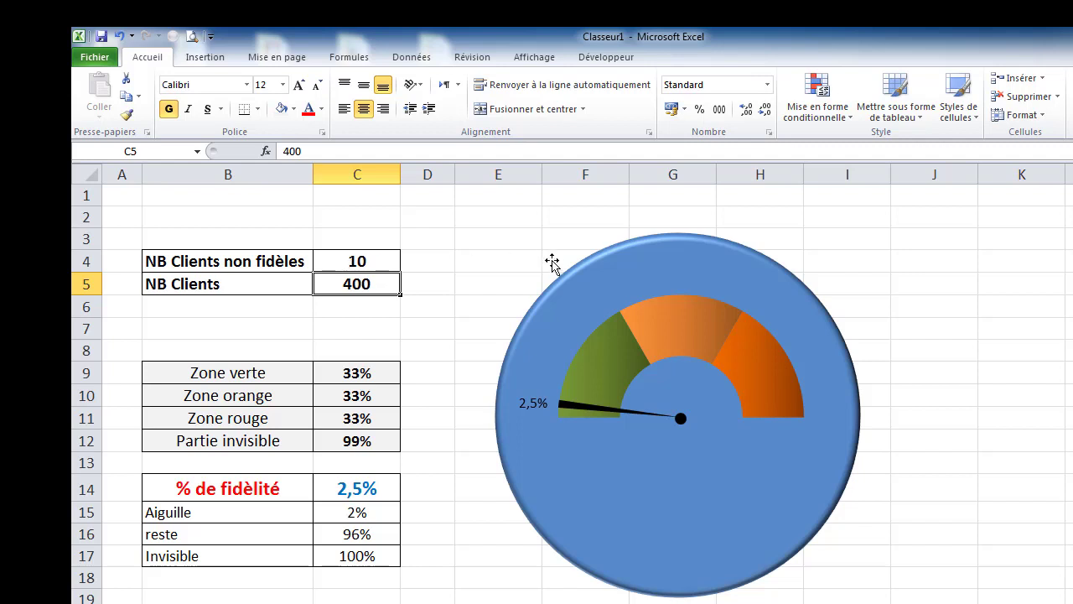
Draw a text box on the blue circle just below the needle's black pivot.
mouse_move(715, 485)
left_click(205, 57)
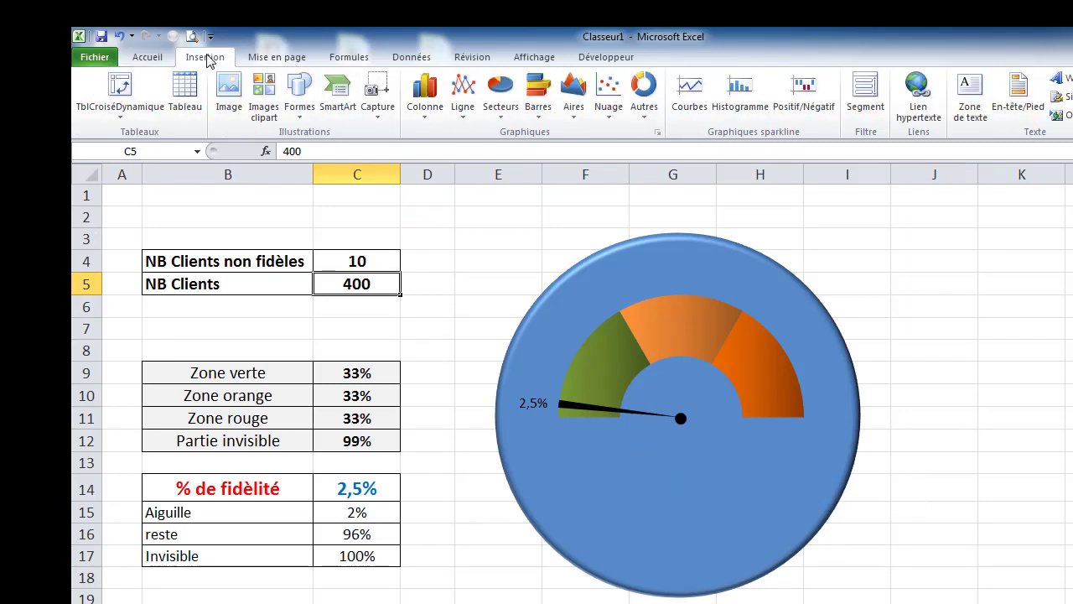
left_click(300, 105)
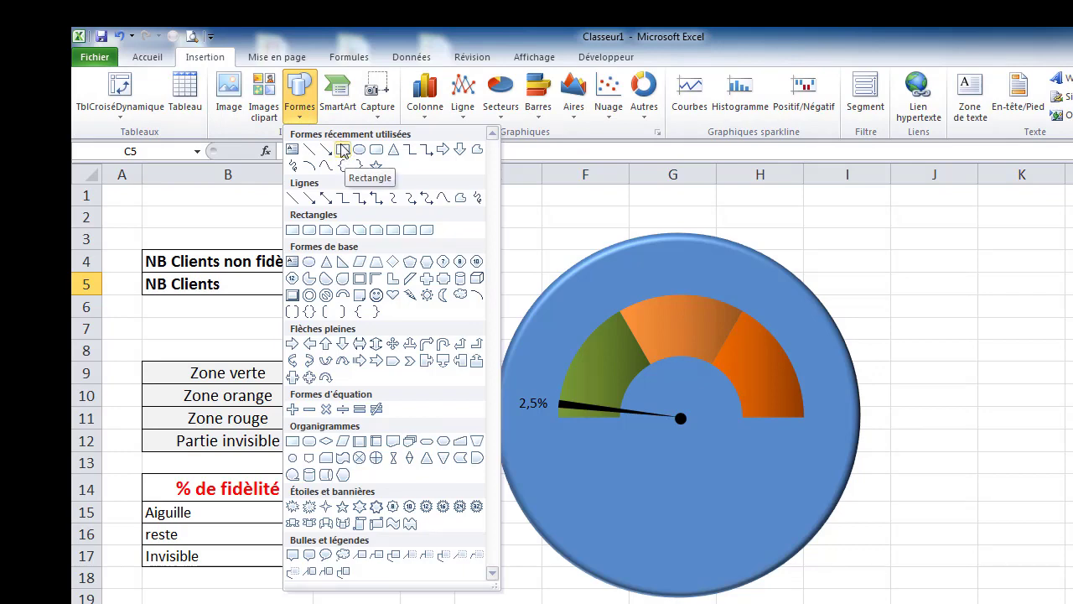
left_click(292, 150)
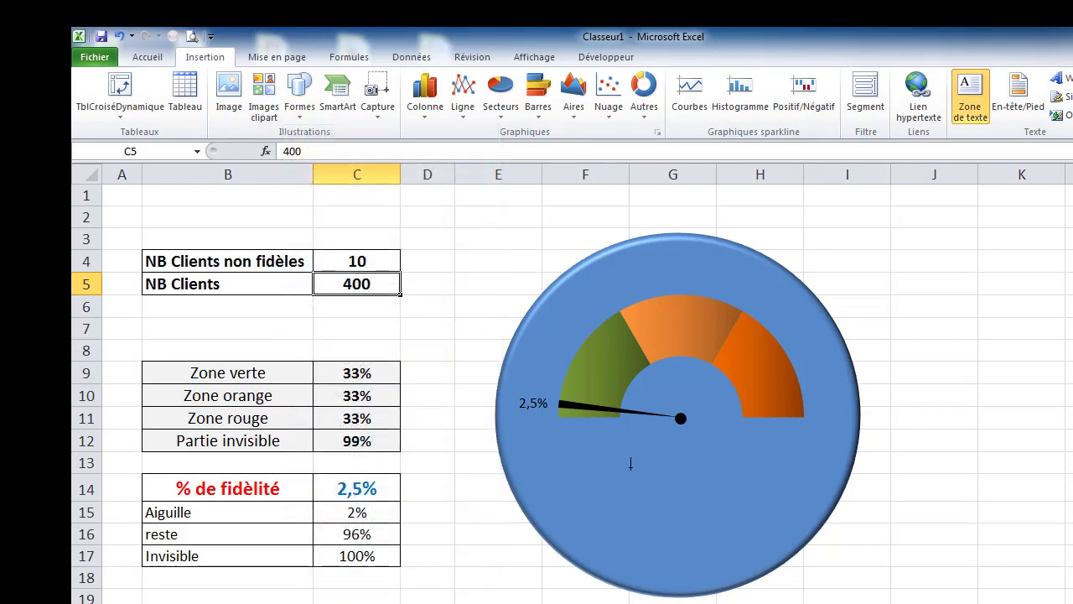
left_click_drag(658, 439, 720, 480)
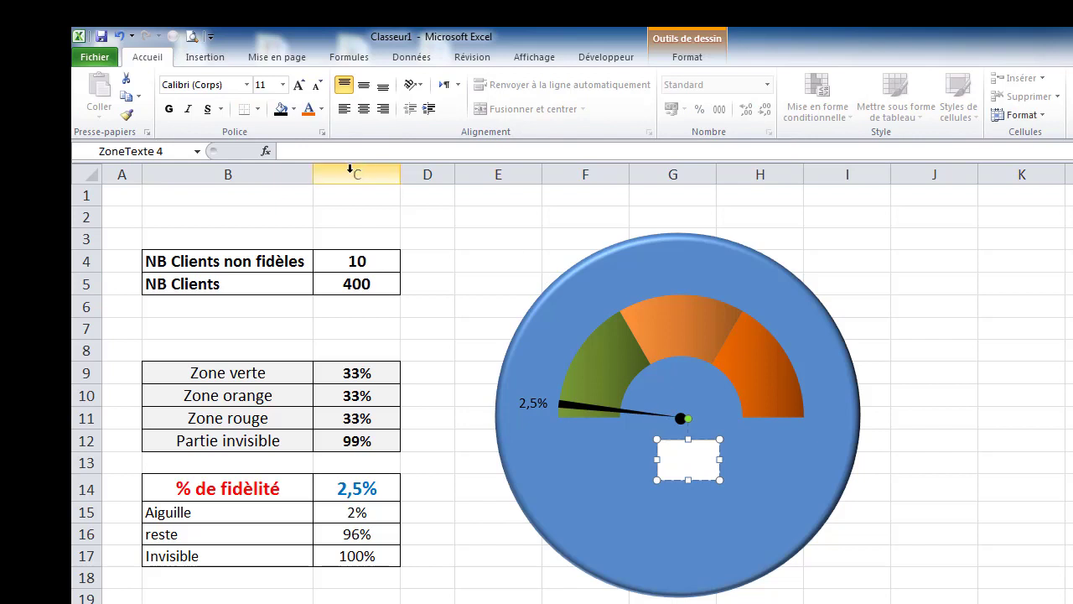
Link the text box to the % de fidélité value with the formula =$C$14.
left_click(296, 151)
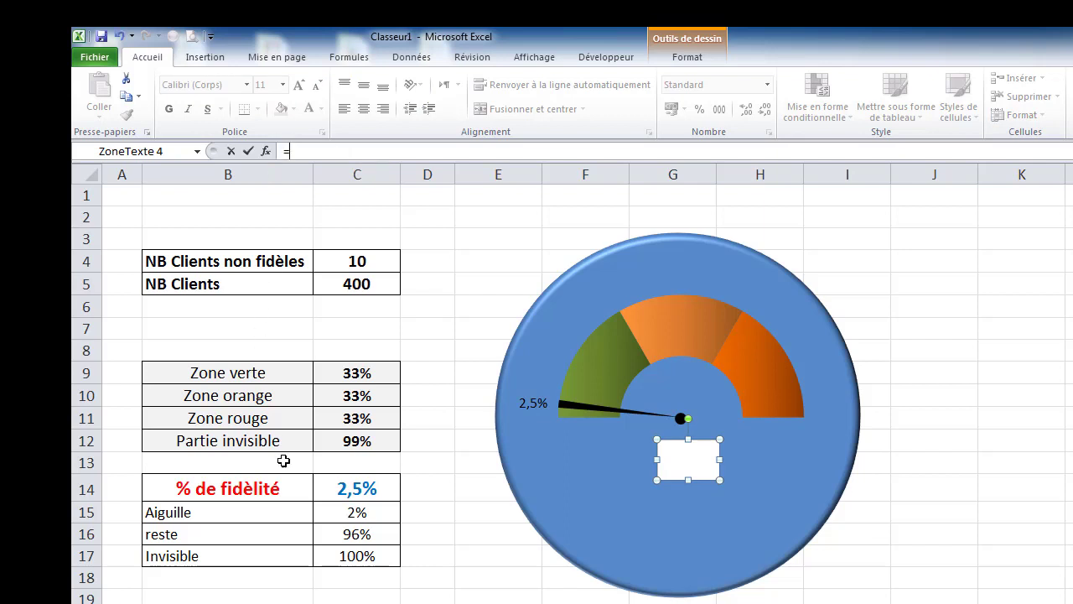
left_click(363, 491)
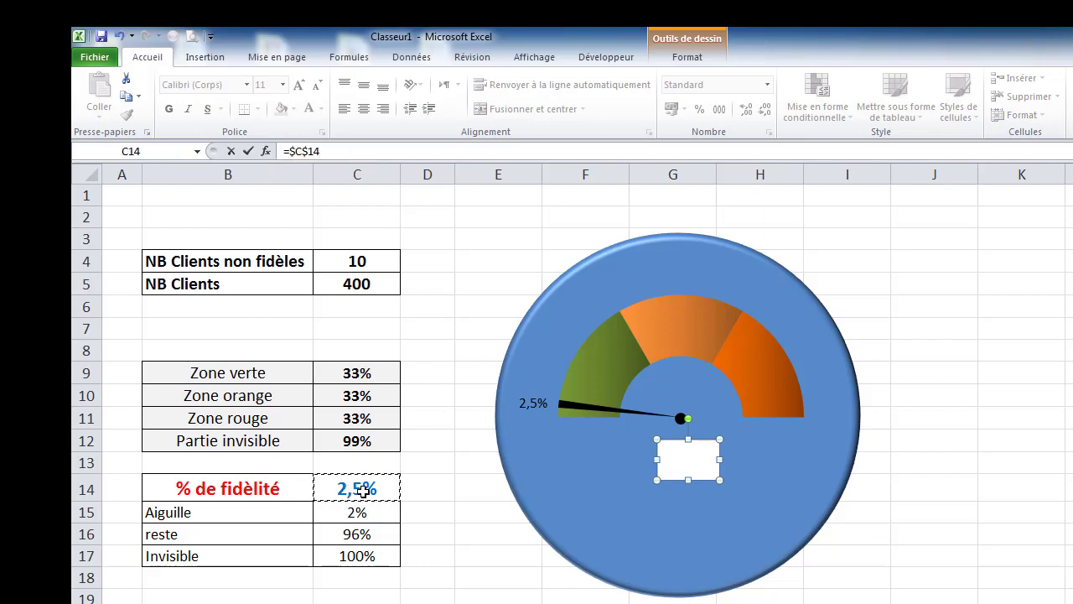
key("Return")
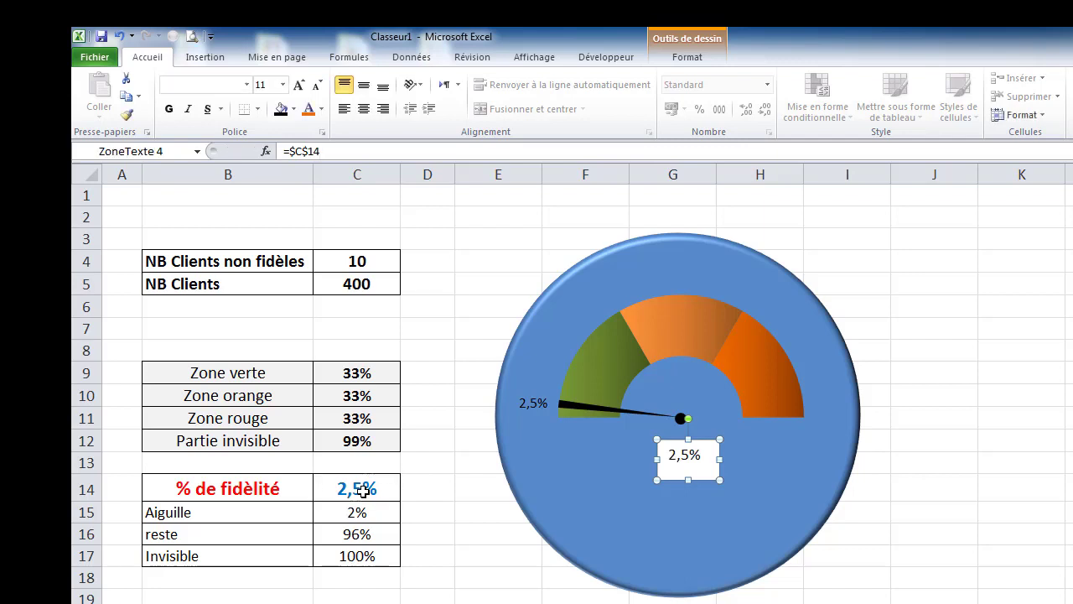
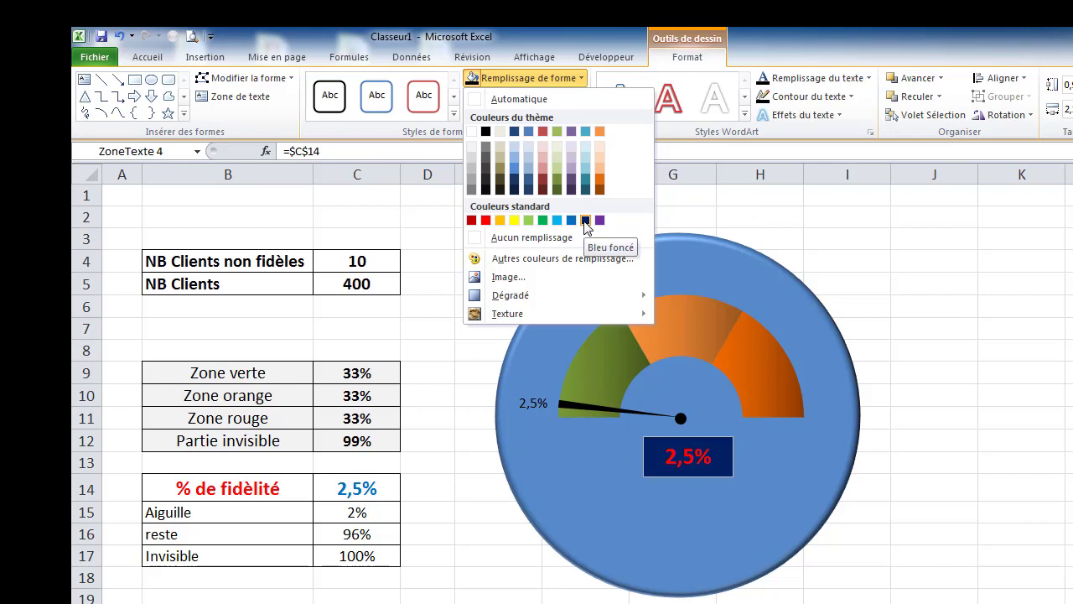
Fill the linked text box with dark blue (Bleu foncé), make its text white, and move it slightly closer to the pivot.
left_click(585, 221)
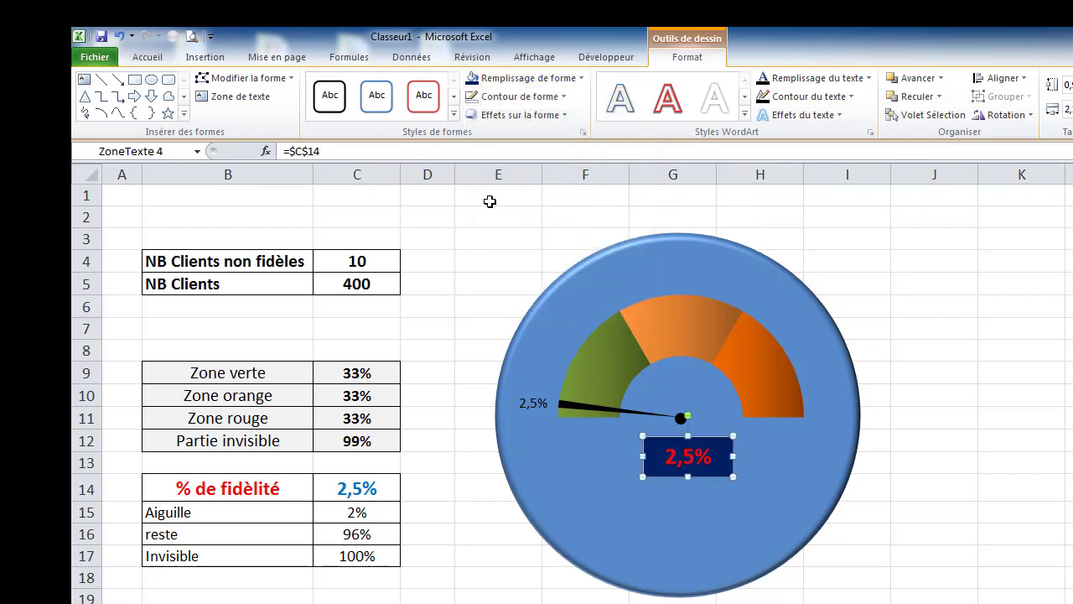
left_click(150, 57)
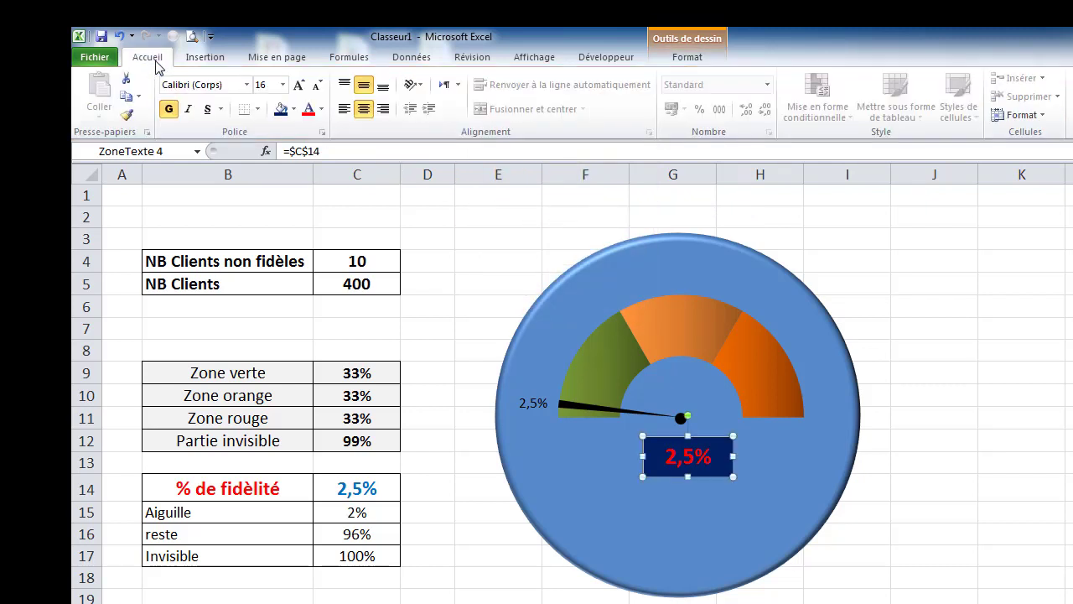
left_click(322, 112)
left_click(311, 162)
left_click_drag(712, 473, 712, 468)
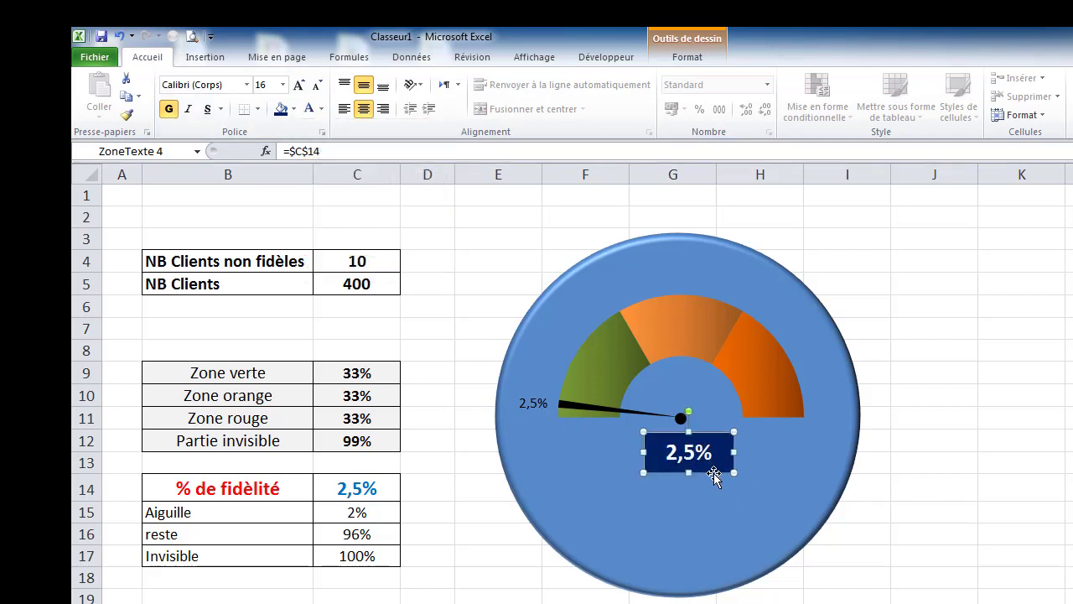
left_click(901, 336)
left_click(1021, 300)
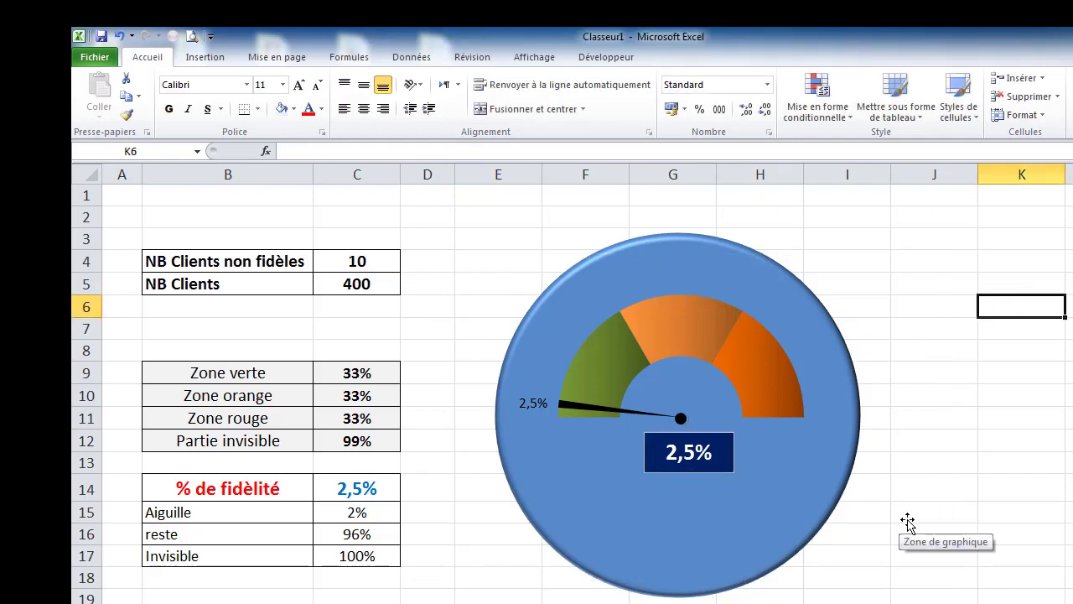
Format the needle's percentage label as white, bold, 11 pt text and deselect it.
left_click(528, 407)
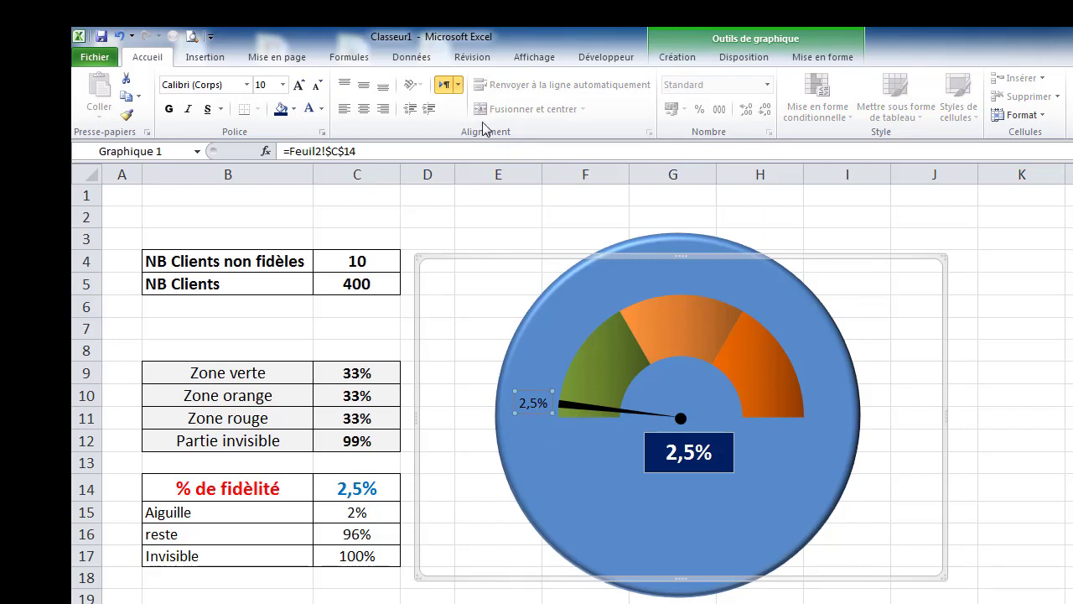
left_click(321, 110)
left_click(308, 162)
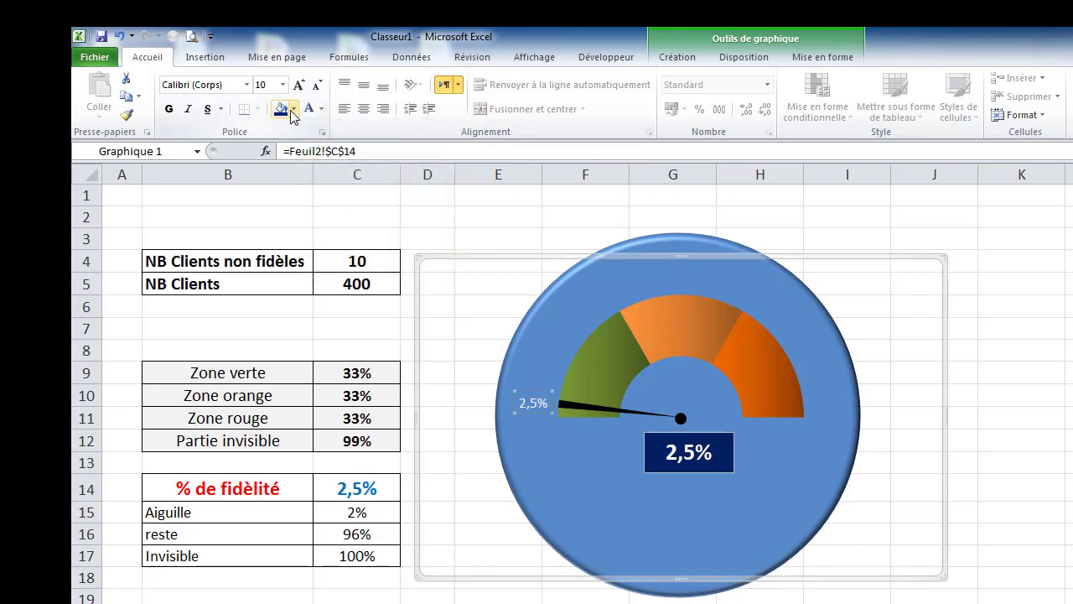
left_click(170, 113)
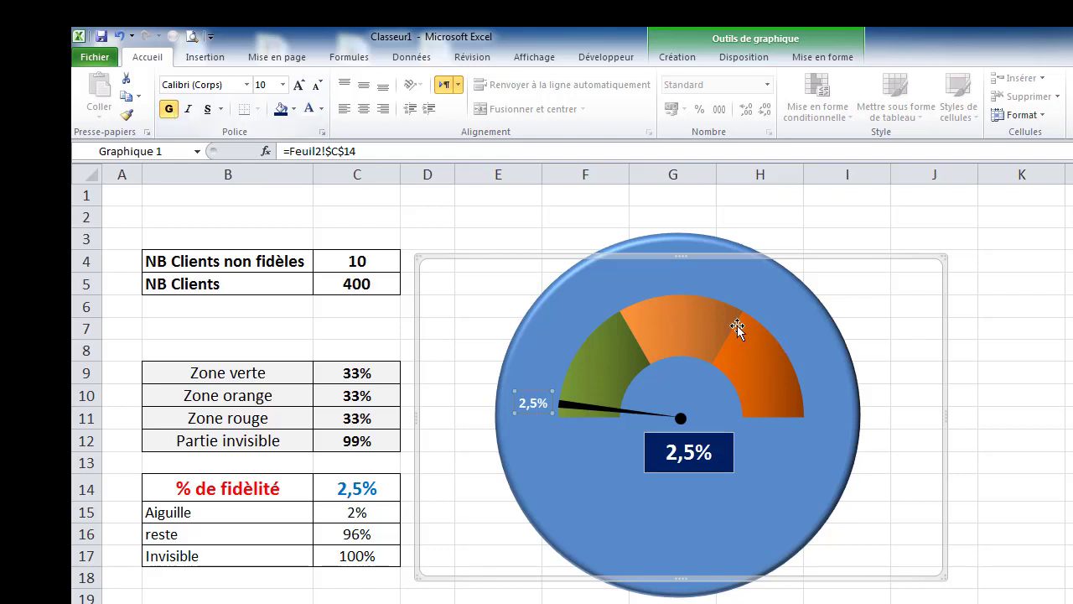
left_click(299, 85)
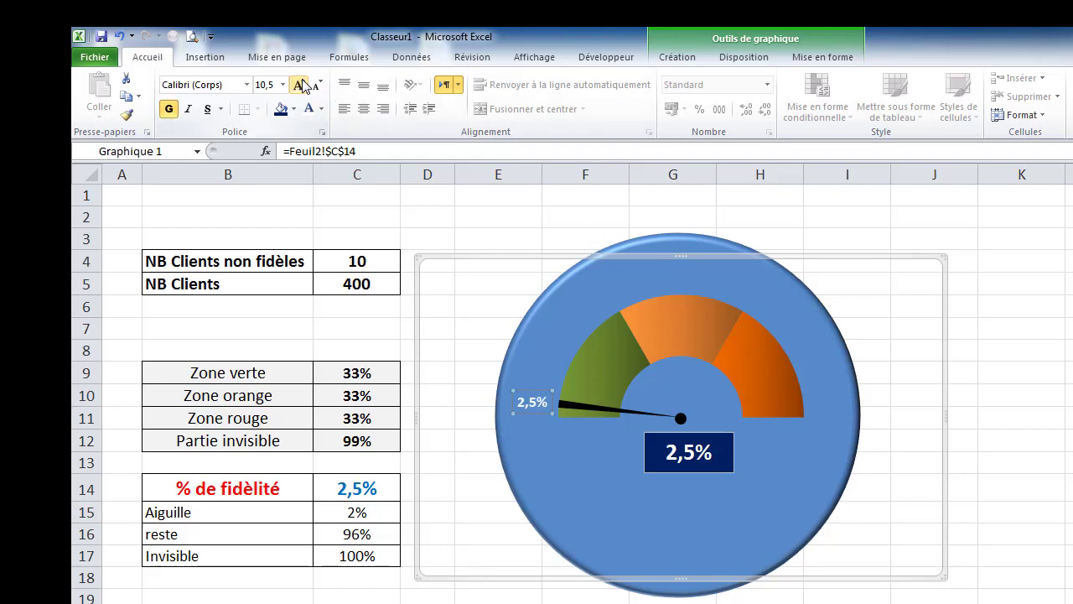
left_click(300, 85)
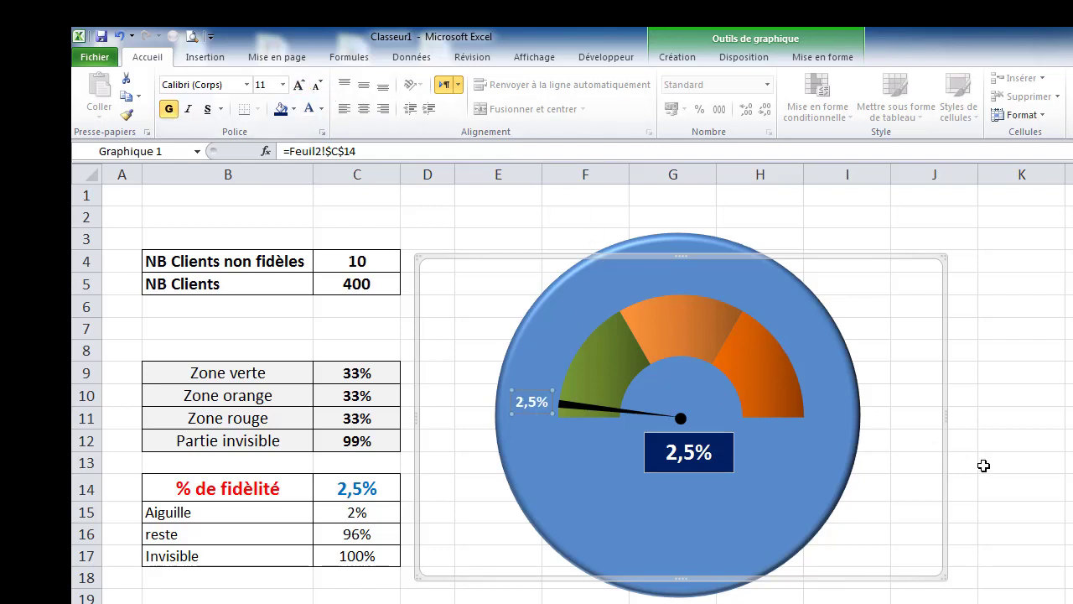
left_click(368, 279)
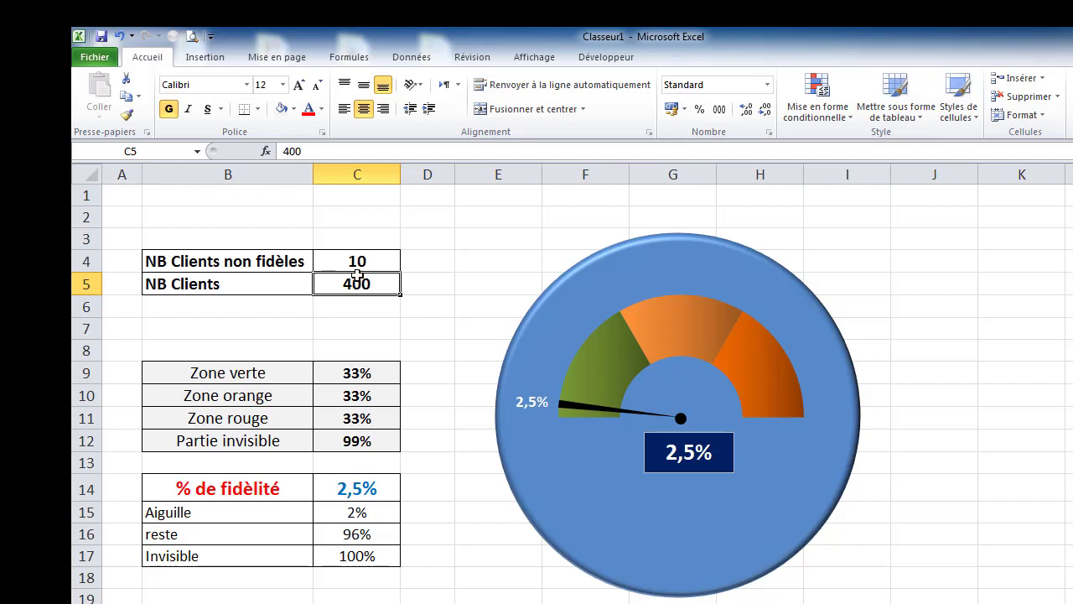
left_click(362, 307)
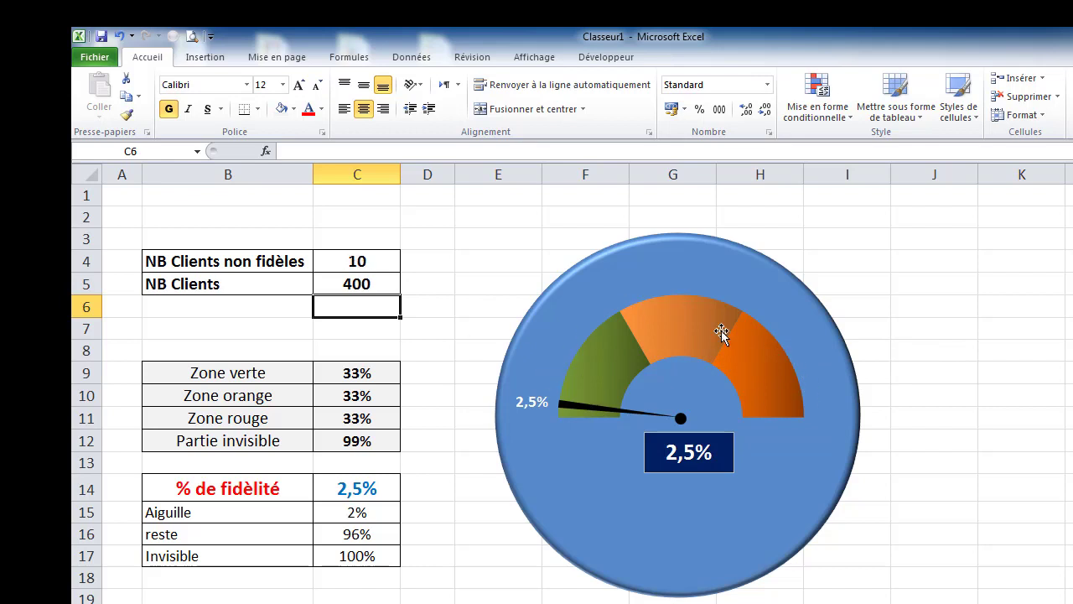
left_click(419, 265)
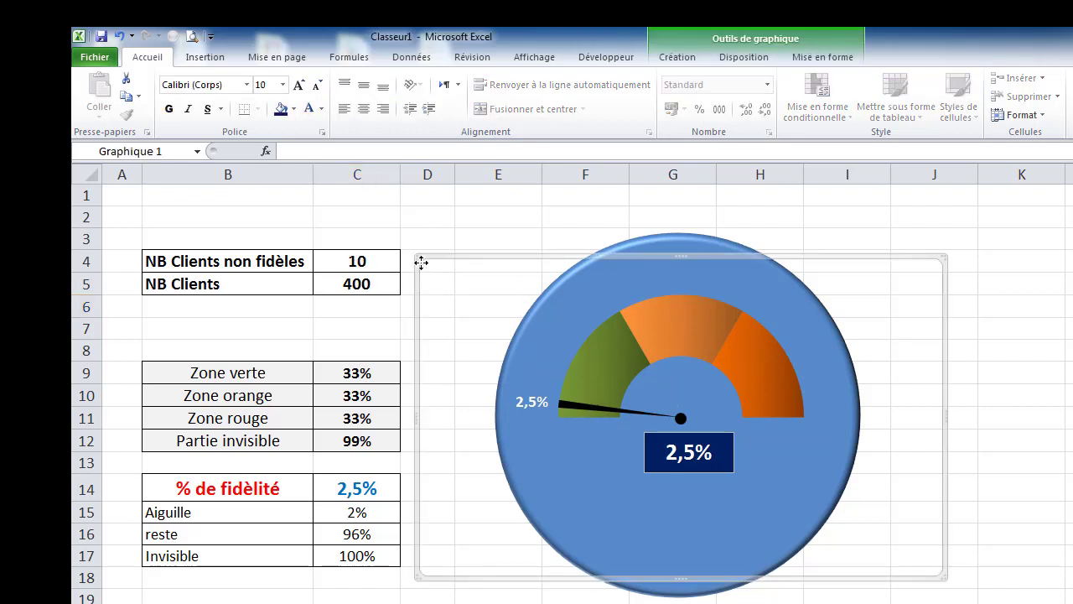
left_click(413, 264)
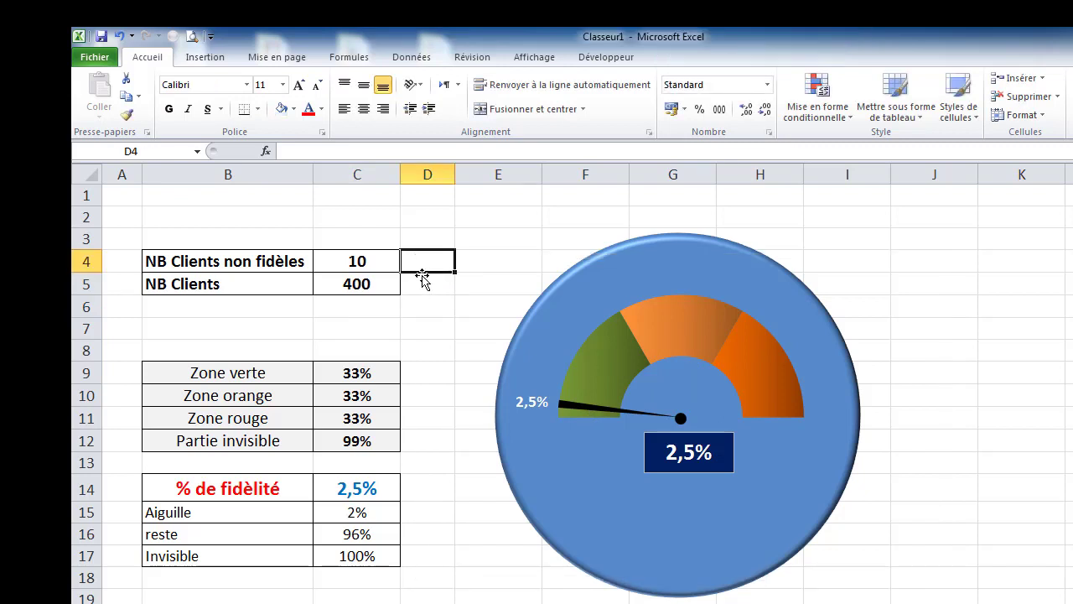
Disable and re-enable the Développeur tab in the Personnaliser le Ruban options, and confirm.
left_click(603, 59)
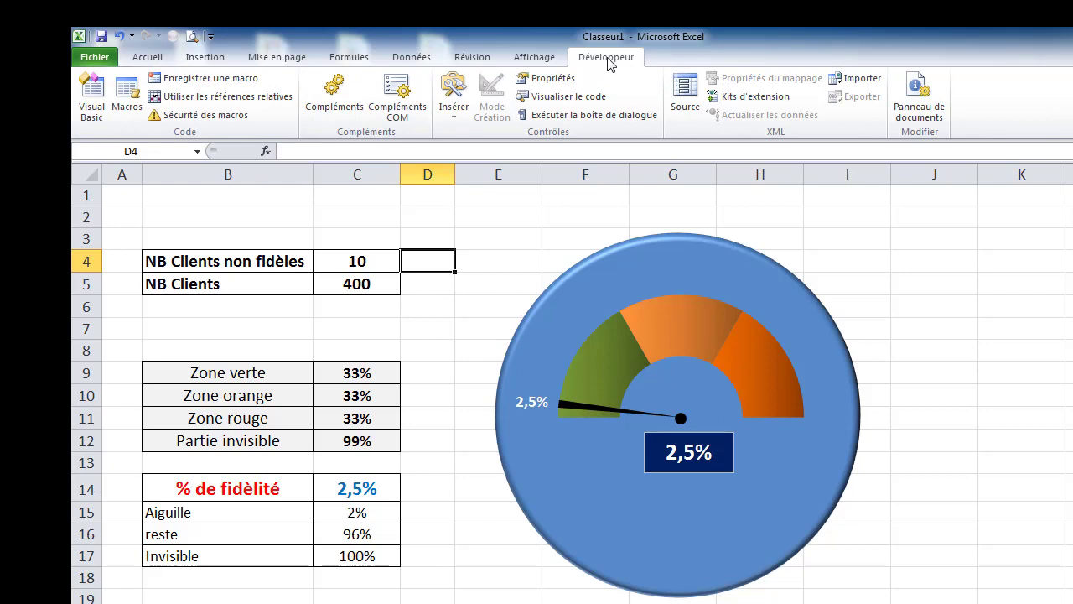
left_click(92, 57)
left_click(92, 57)
left_click(92, 58)
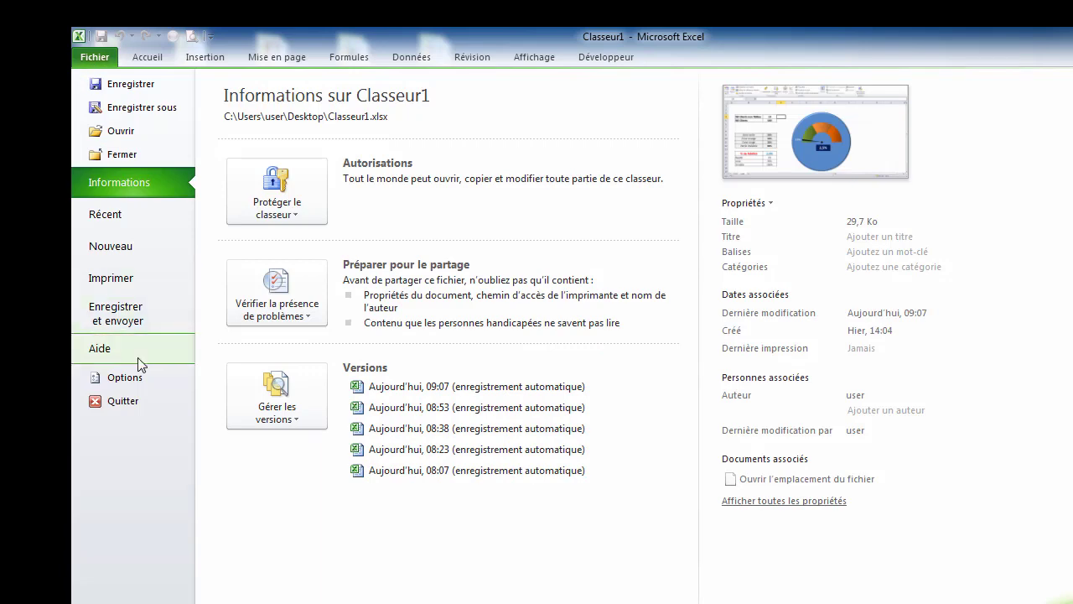
left_click(134, 379)
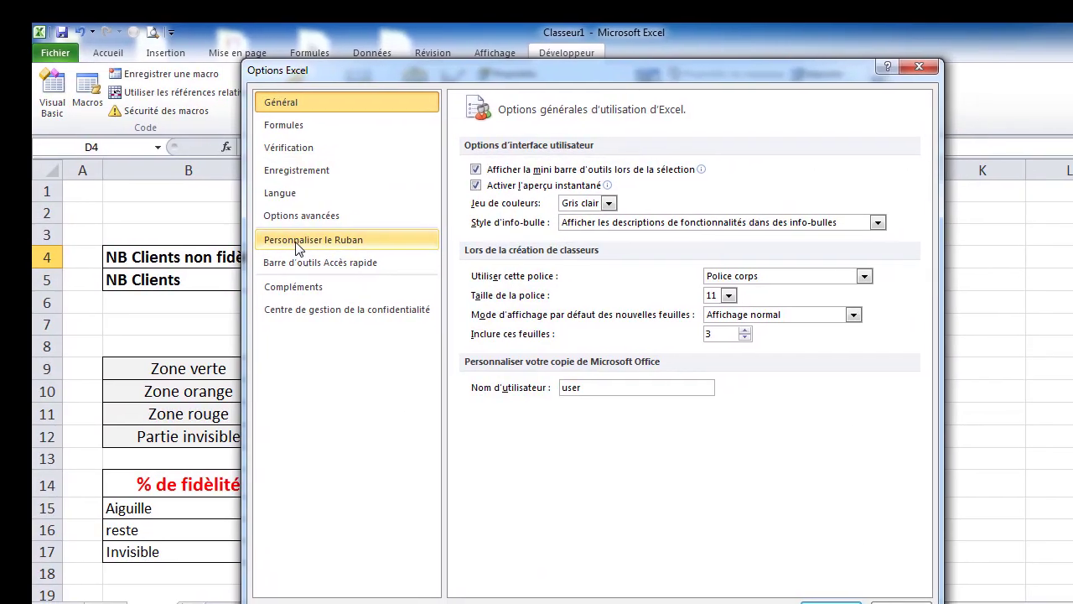
left_click(334, 248)
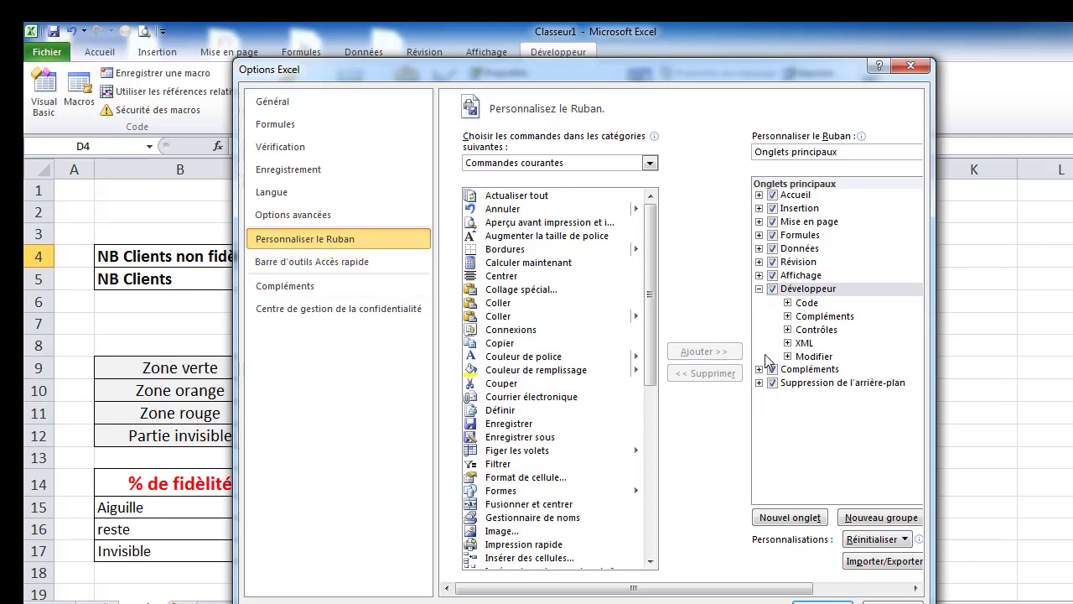
left_click(772, 290)
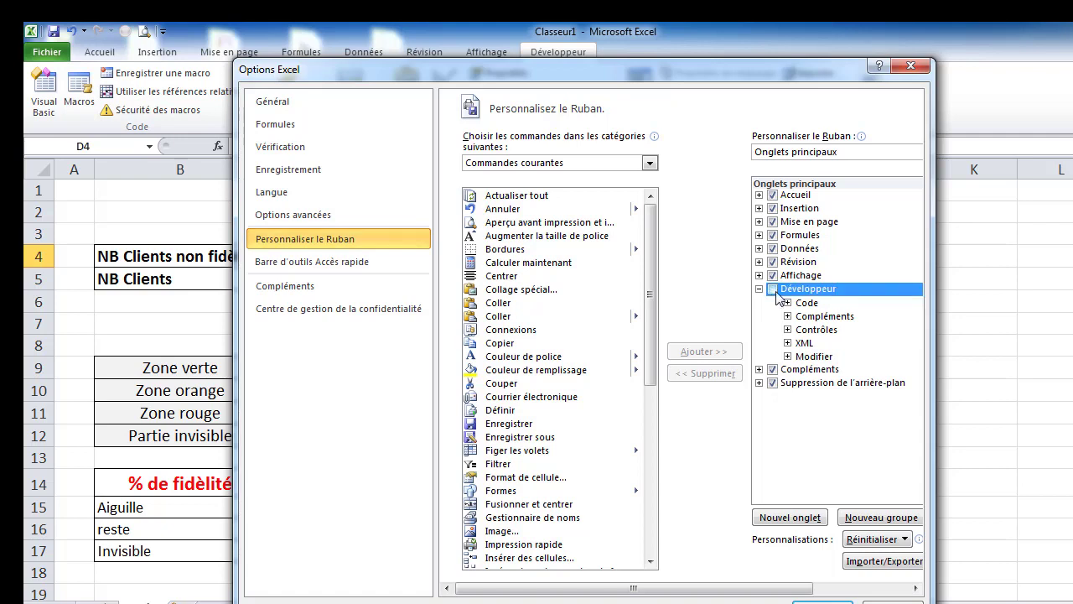
left_click(772, 290)
left_click(822, 602)
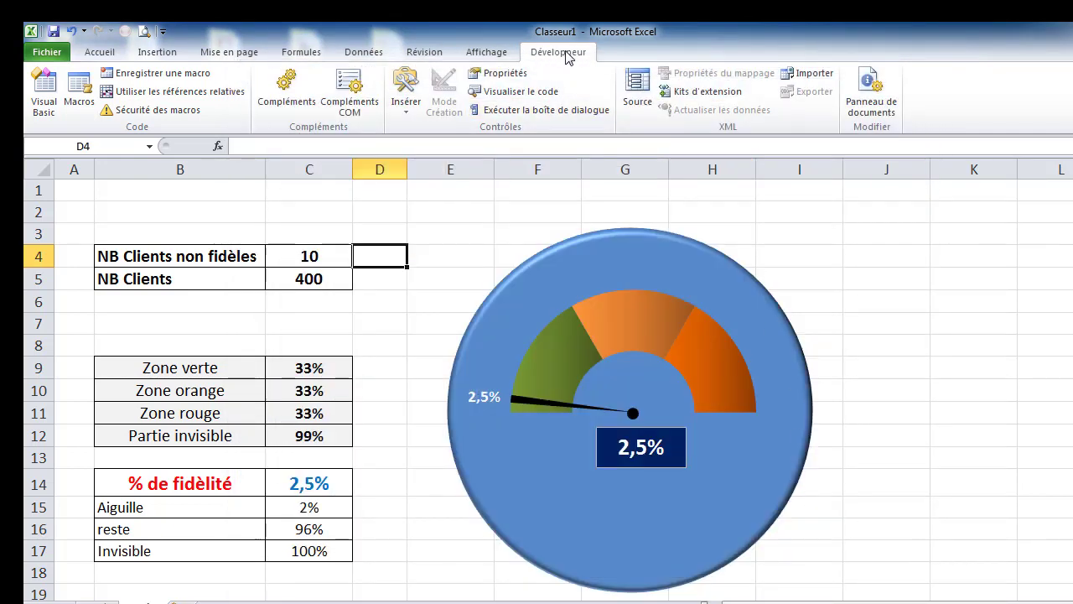
Draw a spinner form control beside cells C4 and C5, spanning both rows.
left_click(409, 111)
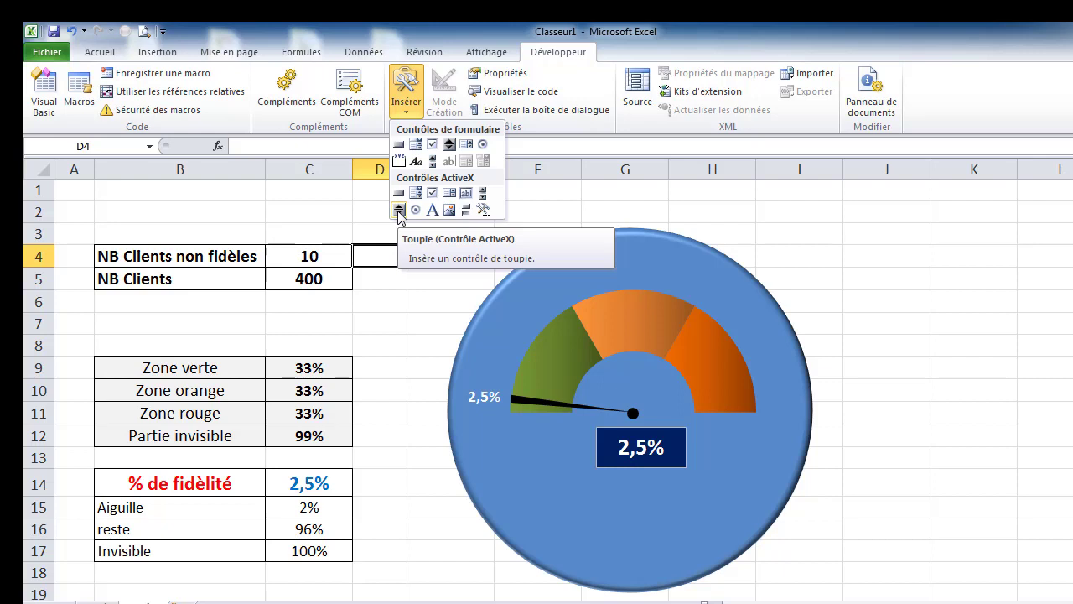
left_click(449, 145)
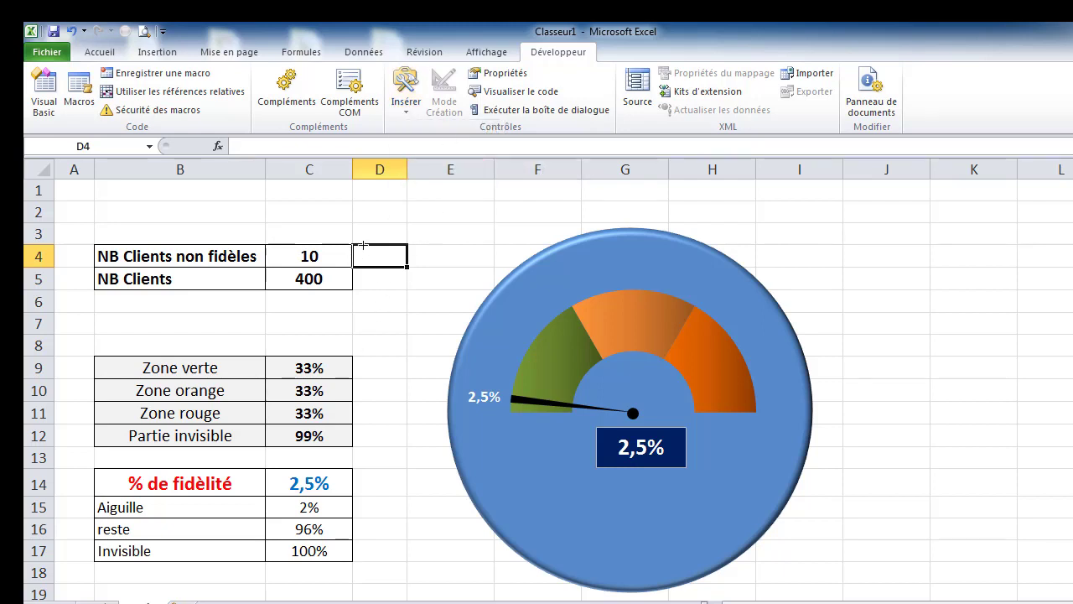
left_click_drag(356, 245, 382, 291)
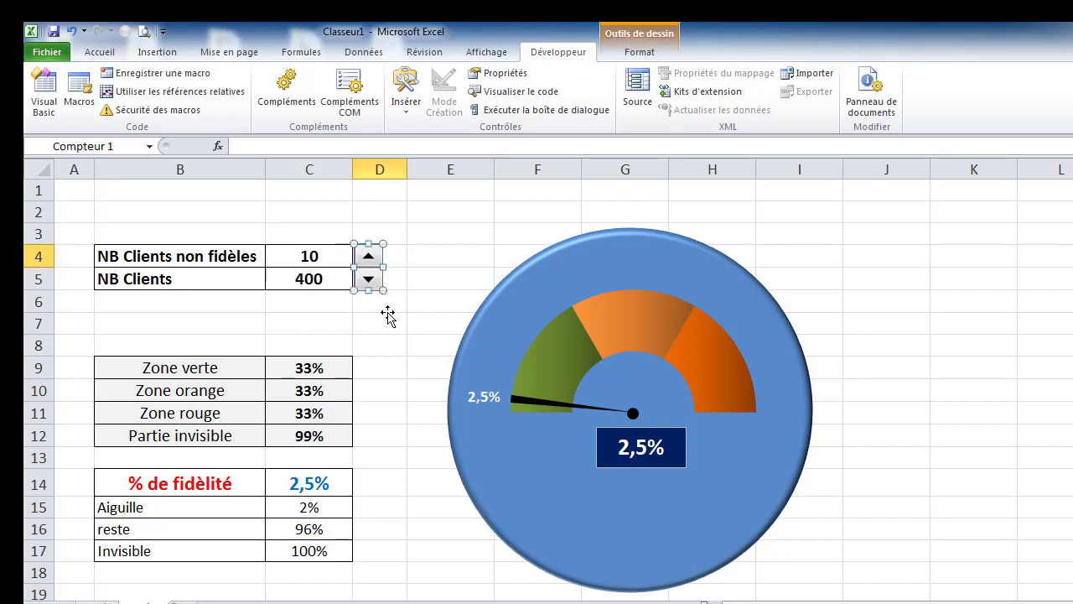
Set the spinner's maximum value to 400 and its increment to 5 in its control format settings.
right_click(378, 268)
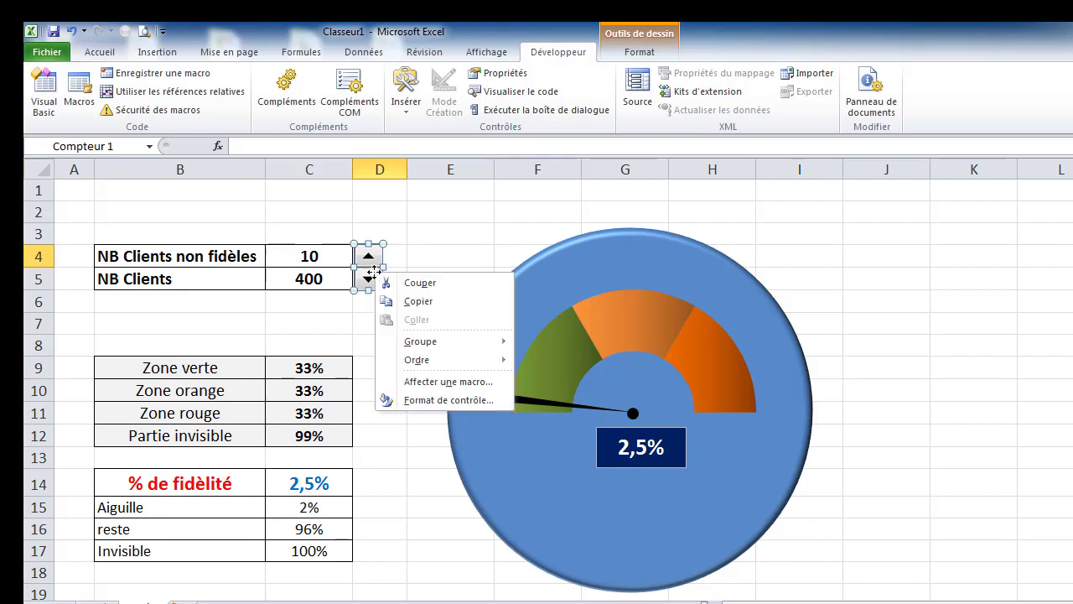
left_click(426, 406)
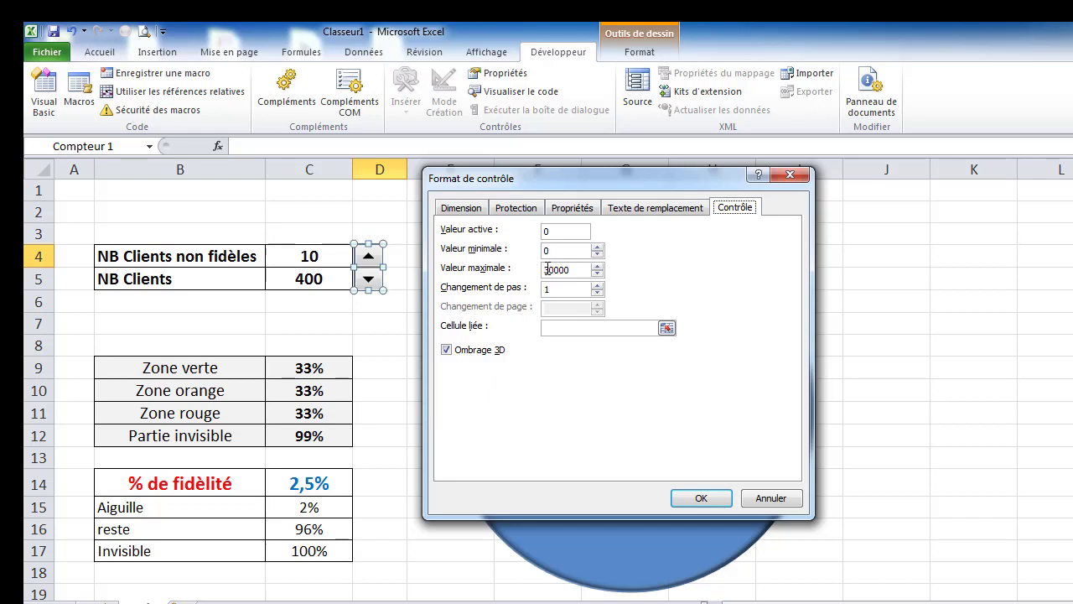
left_click(549, 269)
left_click_drag(548, 270, 583, 276)
type("4")
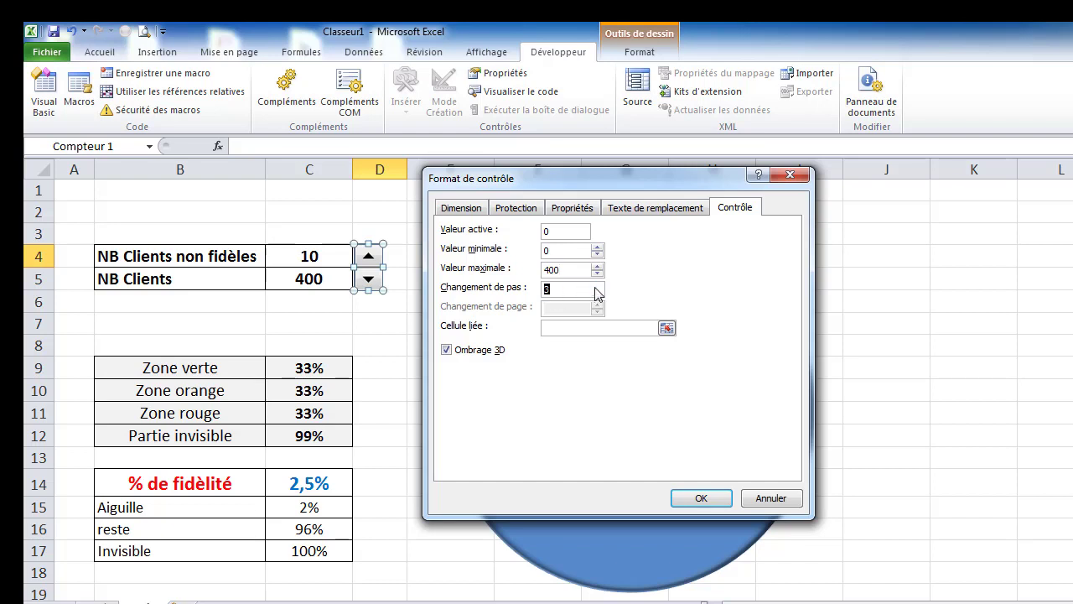
left_click(597, 287)
Link the spinner to cell $C$4, confirm the control format, and deselect the spinner.
left_click(567, 329)
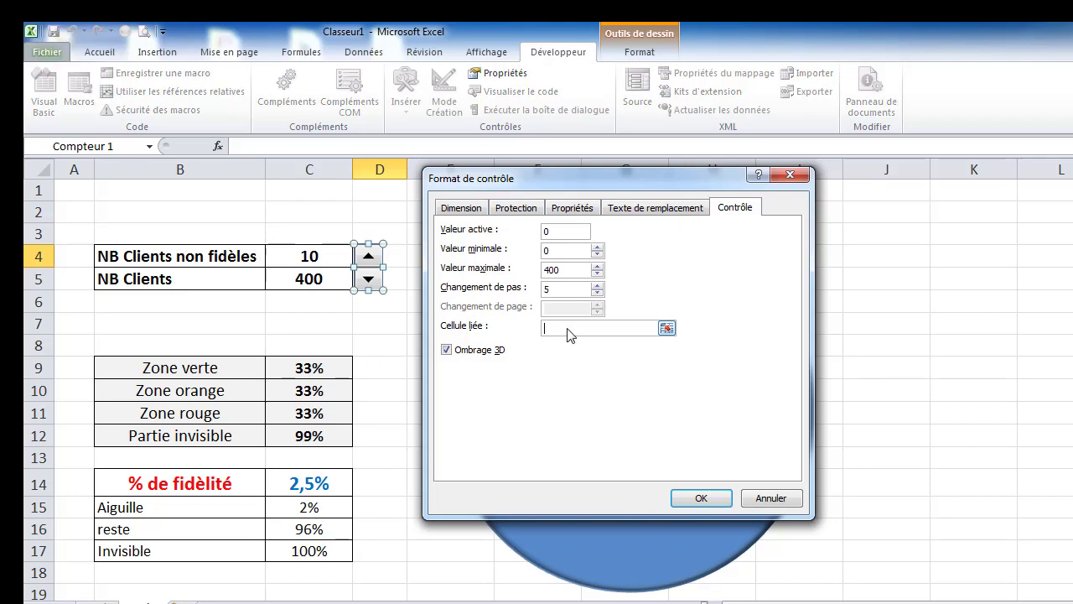
left_click(312, 258)
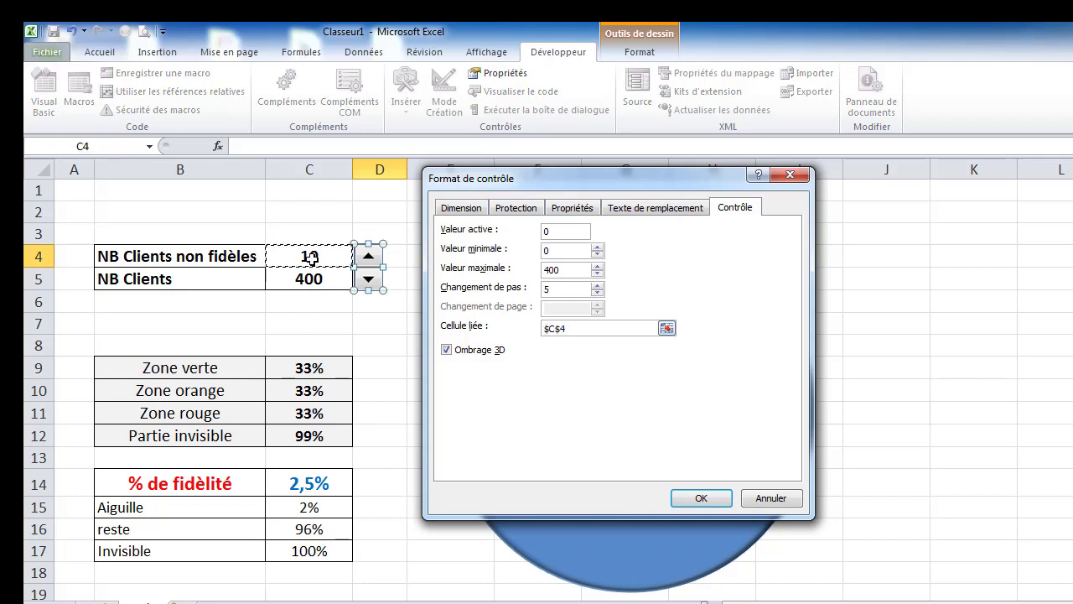
left_click(703, 497)
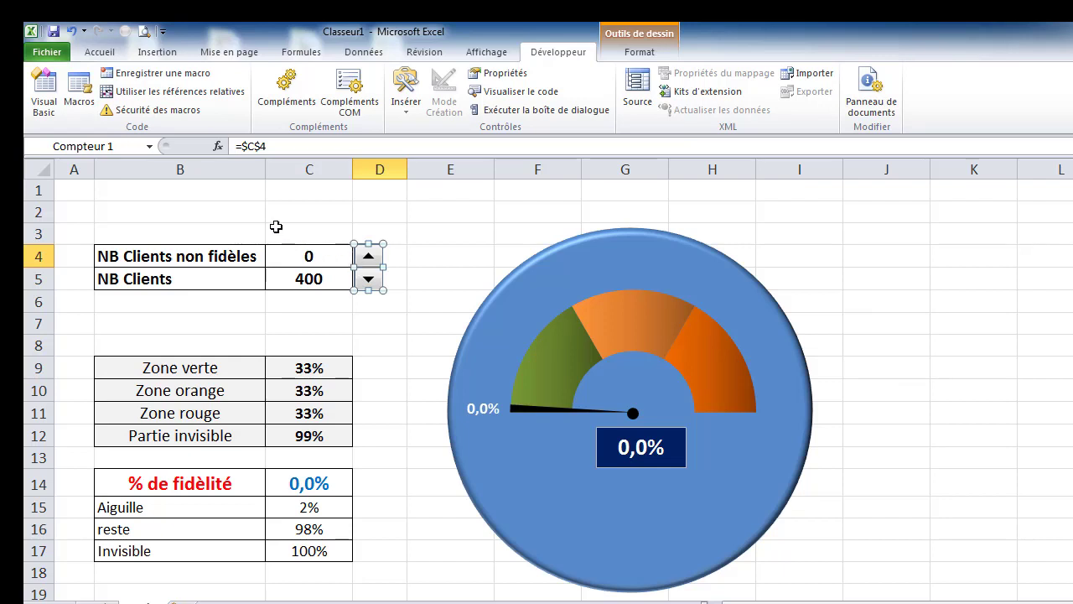
left_click(278, 227)
Test the gauge by raising the number of non-loyal clients to 135 with the spinner.
left_click(368, 259)
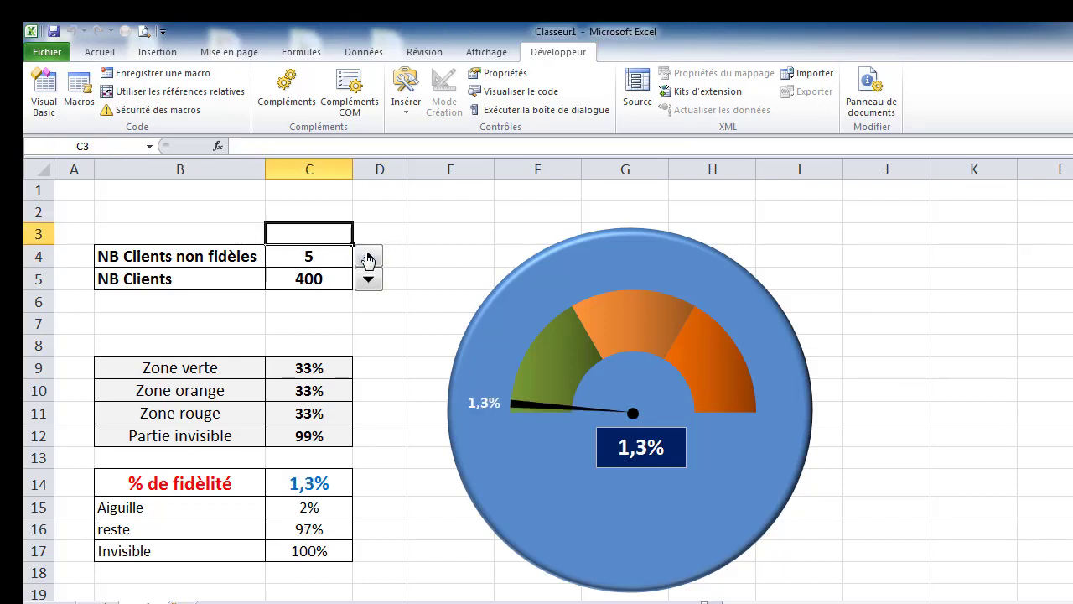
left_click(368, 259)
left_click(368, 260)
left_click(368, 259)
left_click(369, 259)
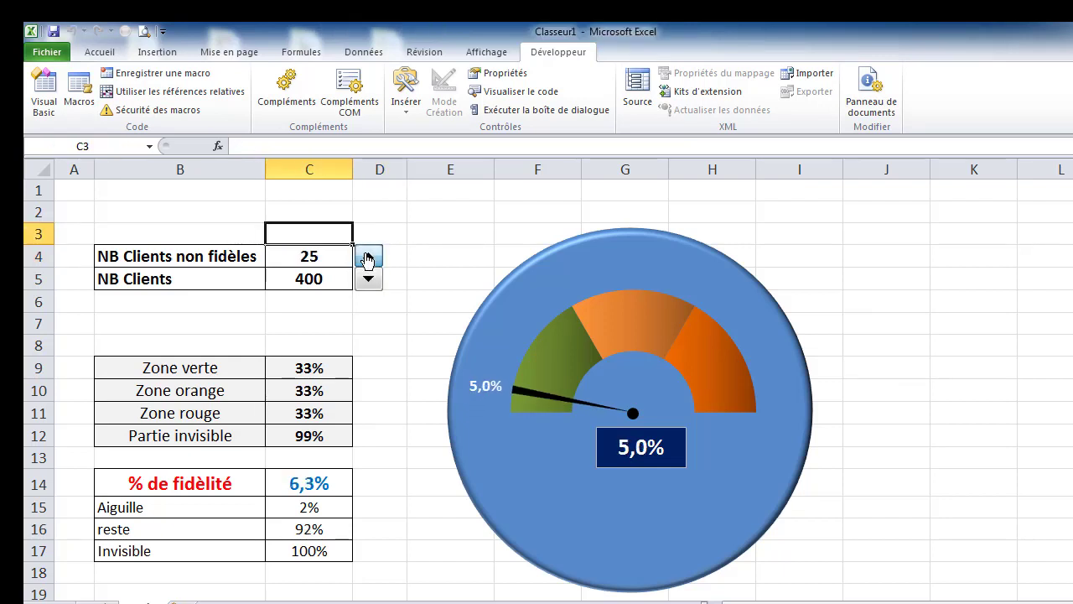
left_click(368, 259)
left_click(368, 259)
left_click(368, 259)
left_click(368, 259)
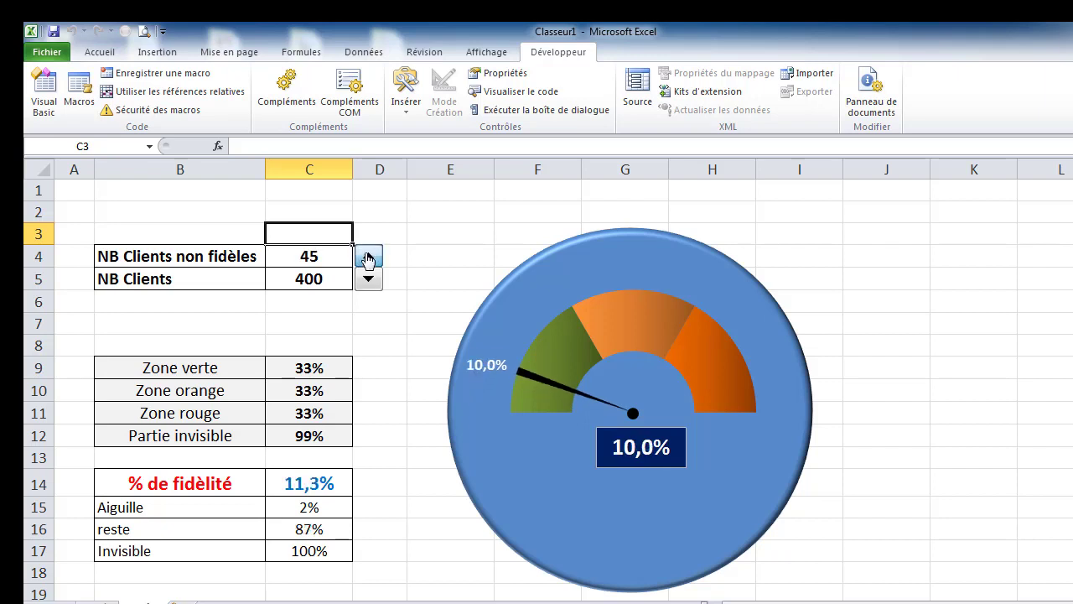
left_click(368, 259)
left_click(368, 259)
left_click(368, 259)
left_click(368, 259)
left_click(368, 259)
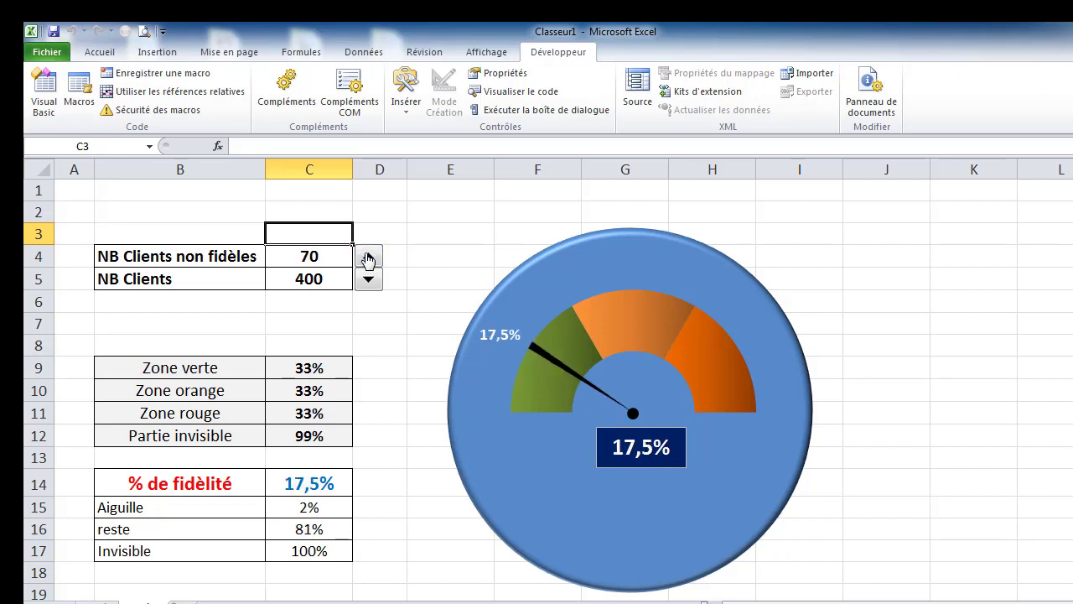
left_click(368, 259)
left_click(369, 259)
left_click(368, 259)
left_click(368, 260)
left_click(368, 259)
left_click(368, 259)
left_click(368, 259)
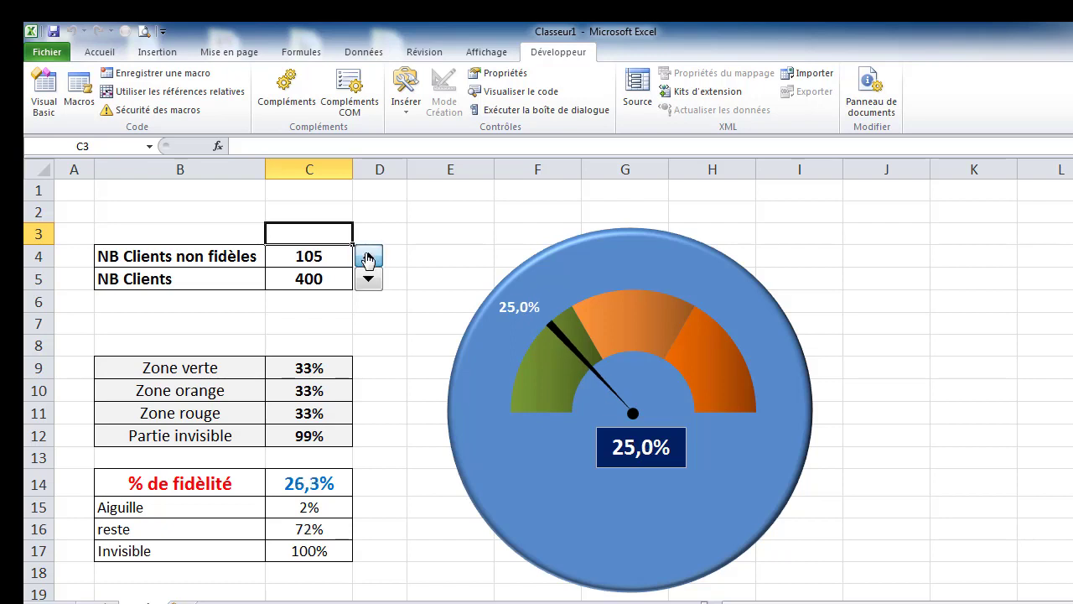
left_click(369, 259)
left_click(368, 259)
left_click(368, 259)
left_click(368, 259)
left_click(368, 259)
left_click(368, 259)
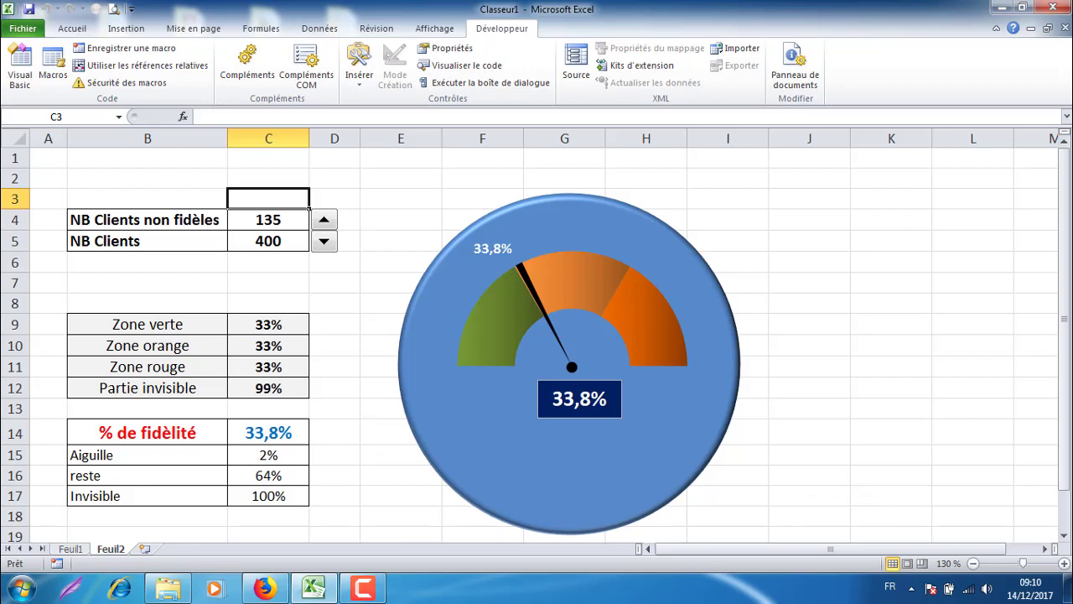
left_click(379, 590)
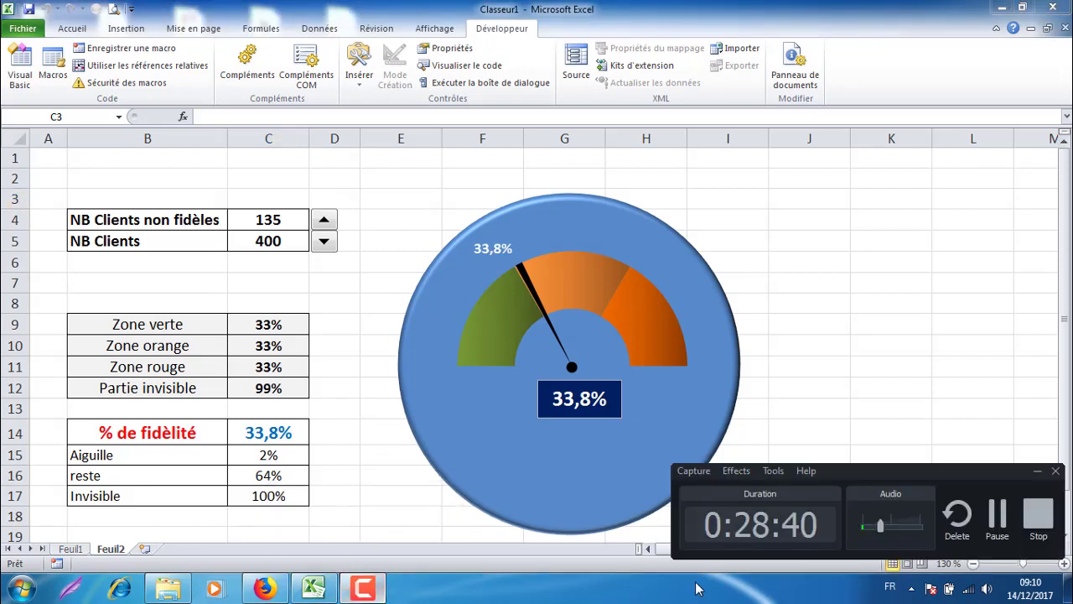